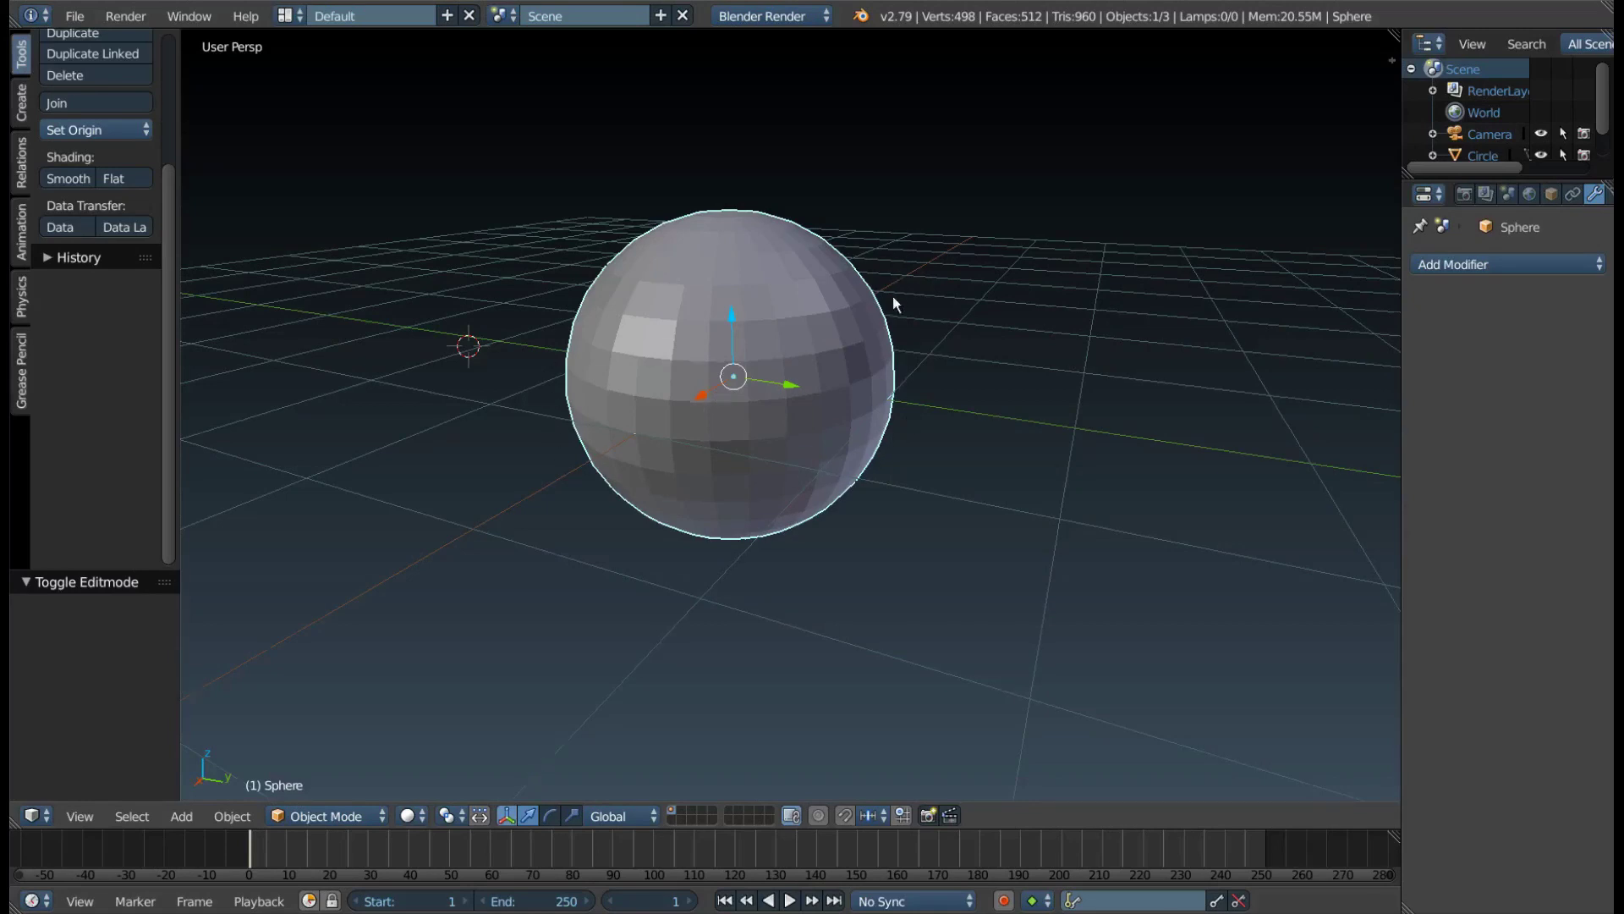
Orbit around the sphere and switch it into Edit Mode
mouse_move(893, 303)
middle_mouse_down()
mouse_move(881, 369)
mouse_move(888, 308)
mouse_move(871, 329)
mouse_move(811, 313)
mouse_move(733, 394)
mouse_move(727, 428)
middle_mouse_up()
key("Tab")
left_click(859, 392)
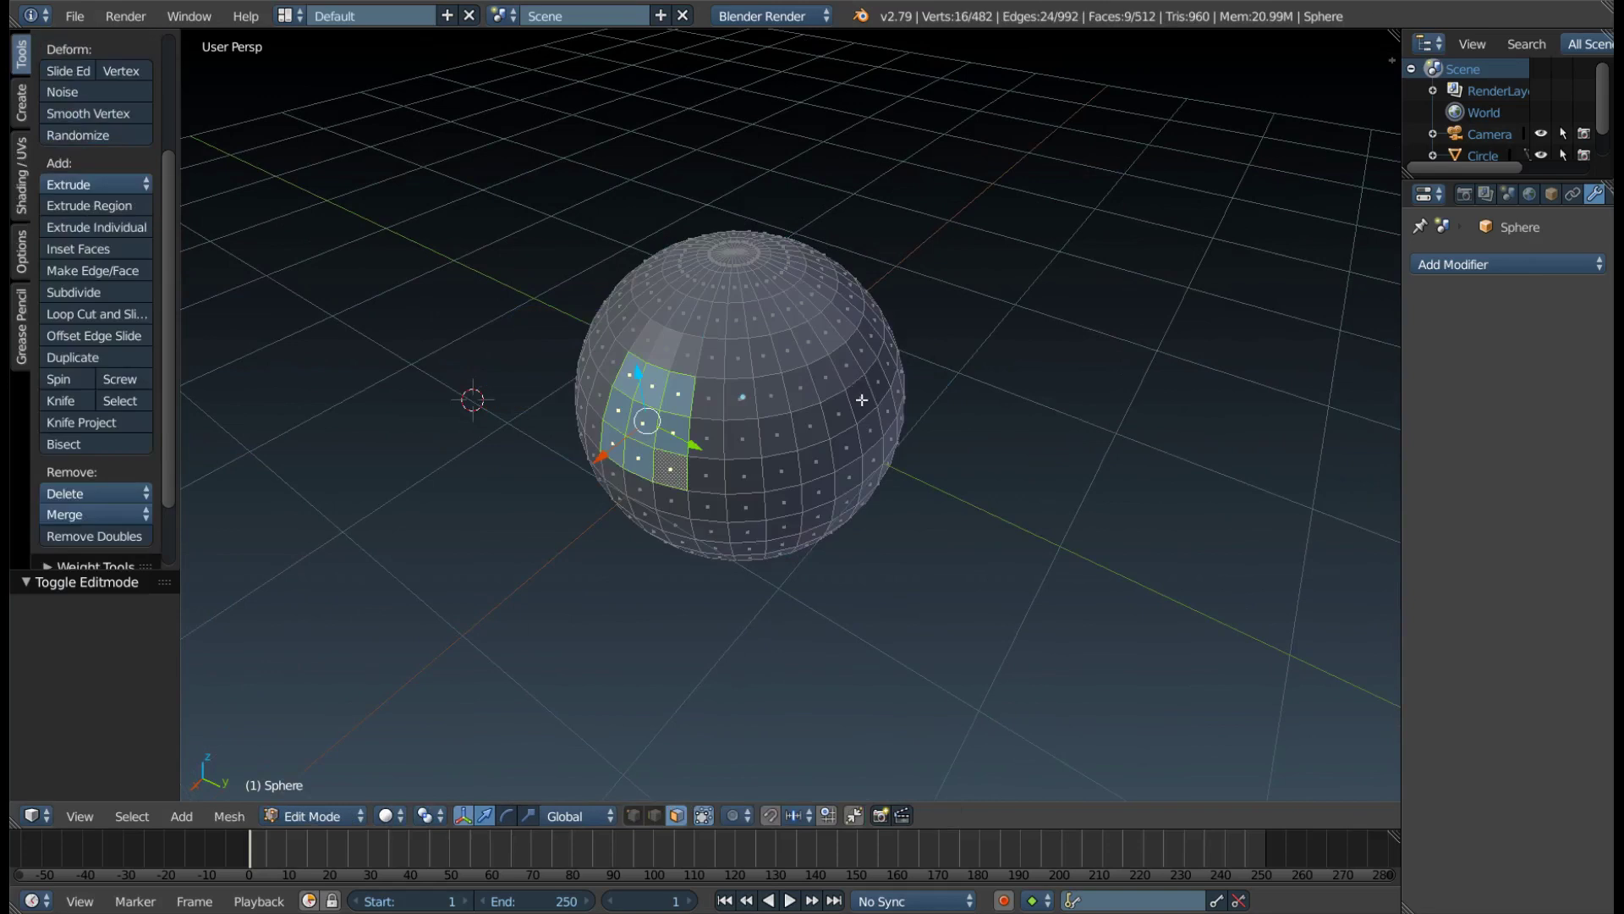
Deselect the whole sphere mesh and scroll the tool shelf to find the cutting tools
key("a")
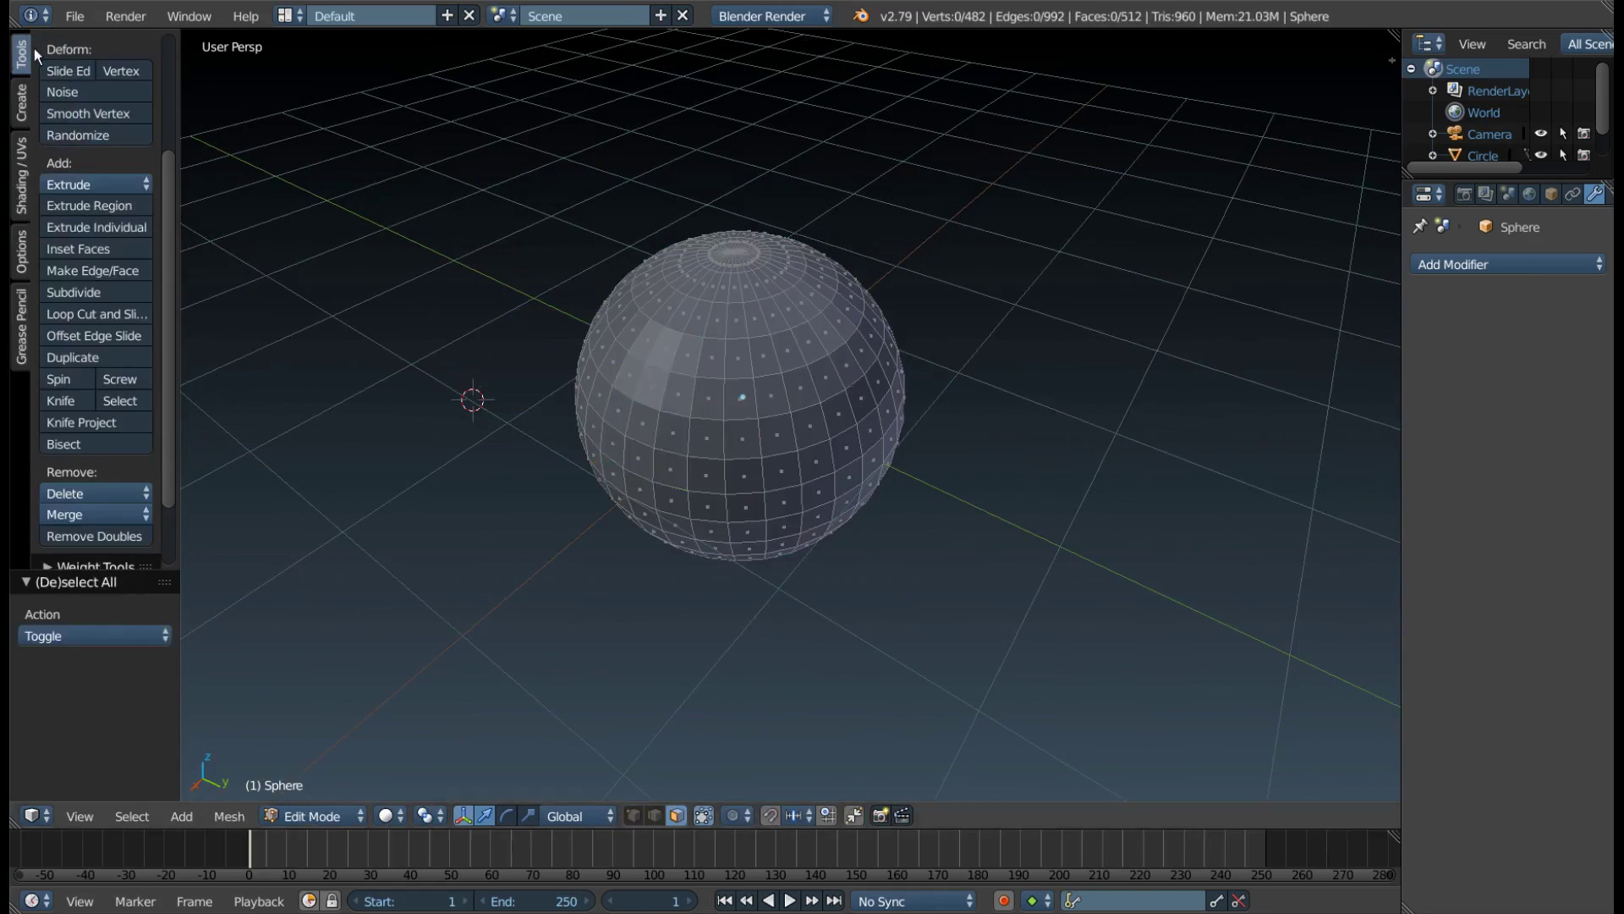
scroll(77, 107, "up", 4)
scroll(88, 125, "up", 1)
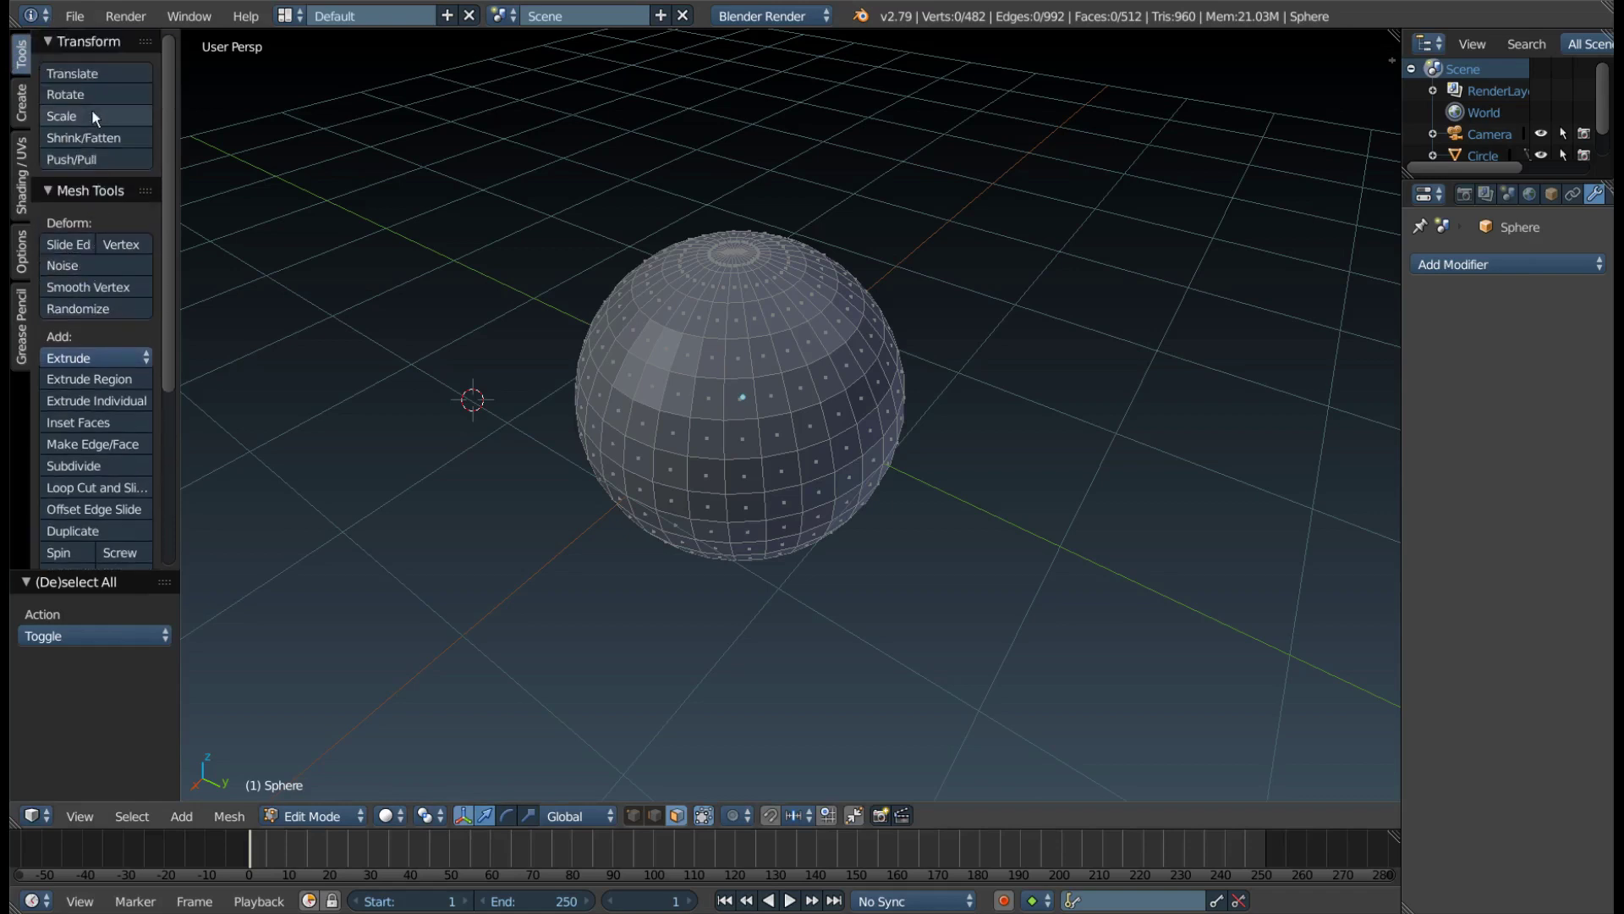
scroll(98, 127, "down", 6)
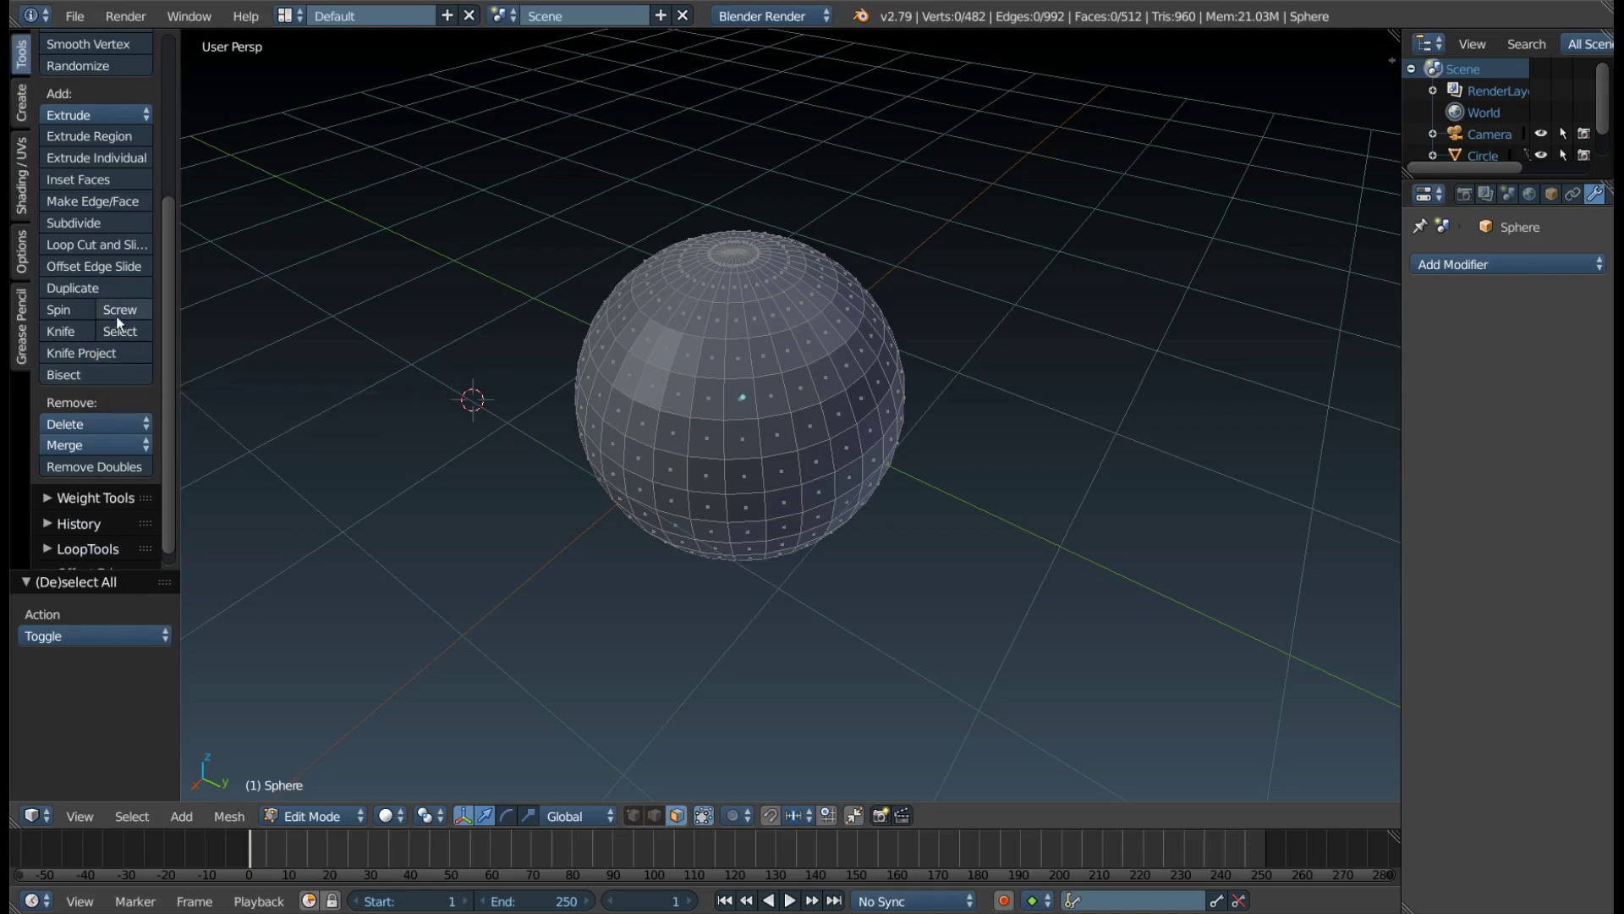
Activate the Knife tool and frame the sphere in a flatter, side-on view
left_click(70, 333)
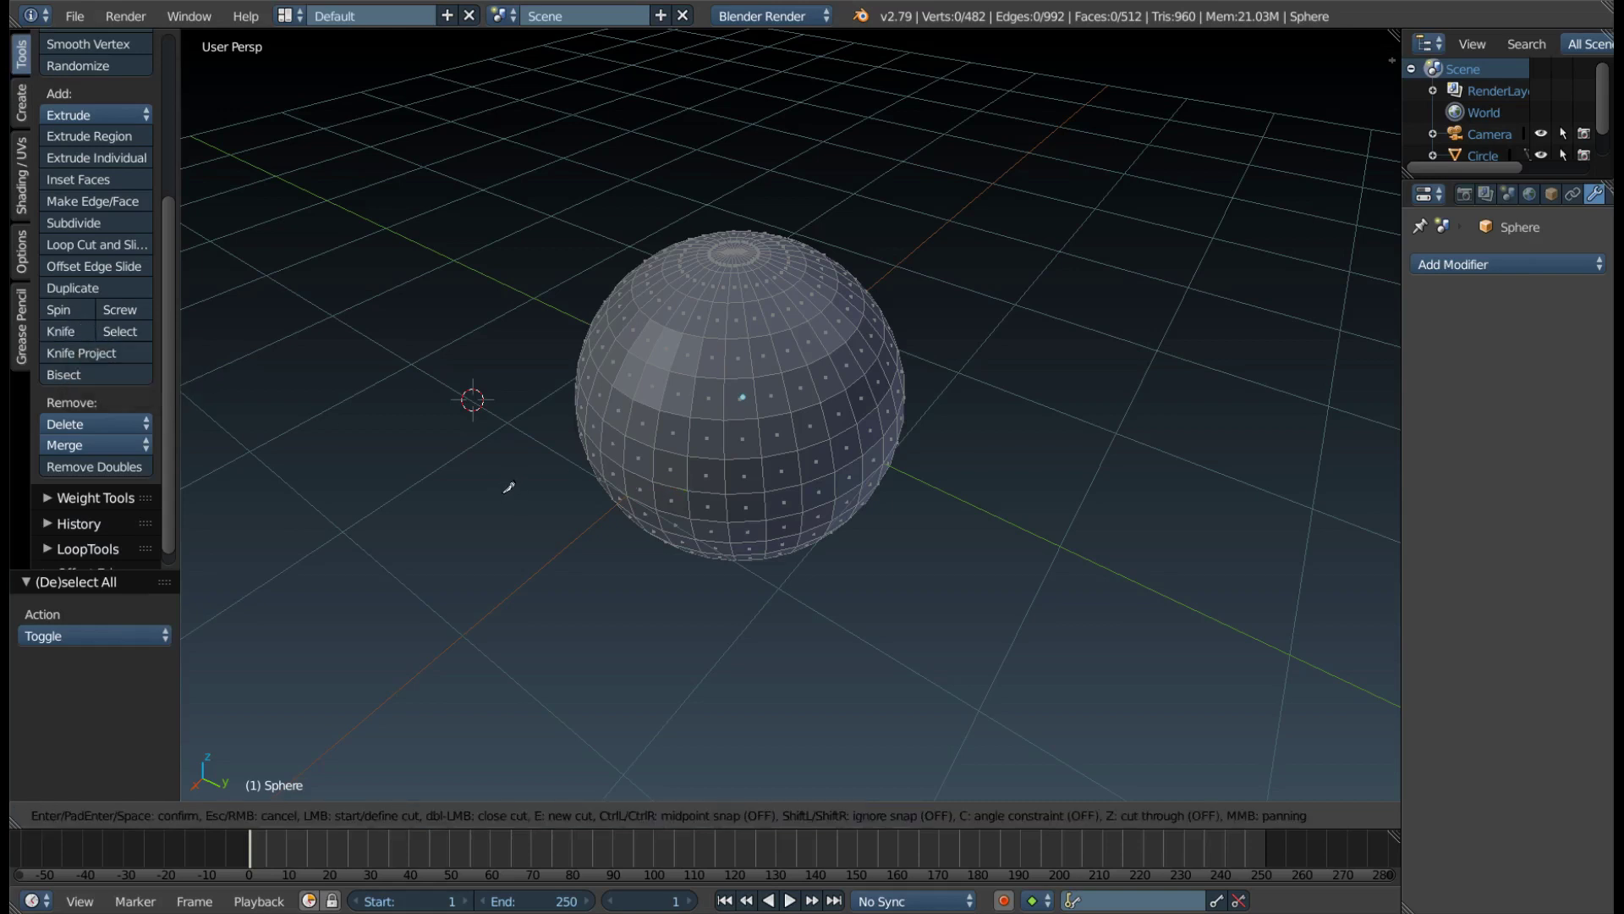
mouse_move(512, 487)
middle_mouse_down()
mouse_move(522, 439)
mouse_move(515, 479)
middle_mouse_up()
scroll(515, 479, "up", 1)
scroll(565, 514, "up", 1)
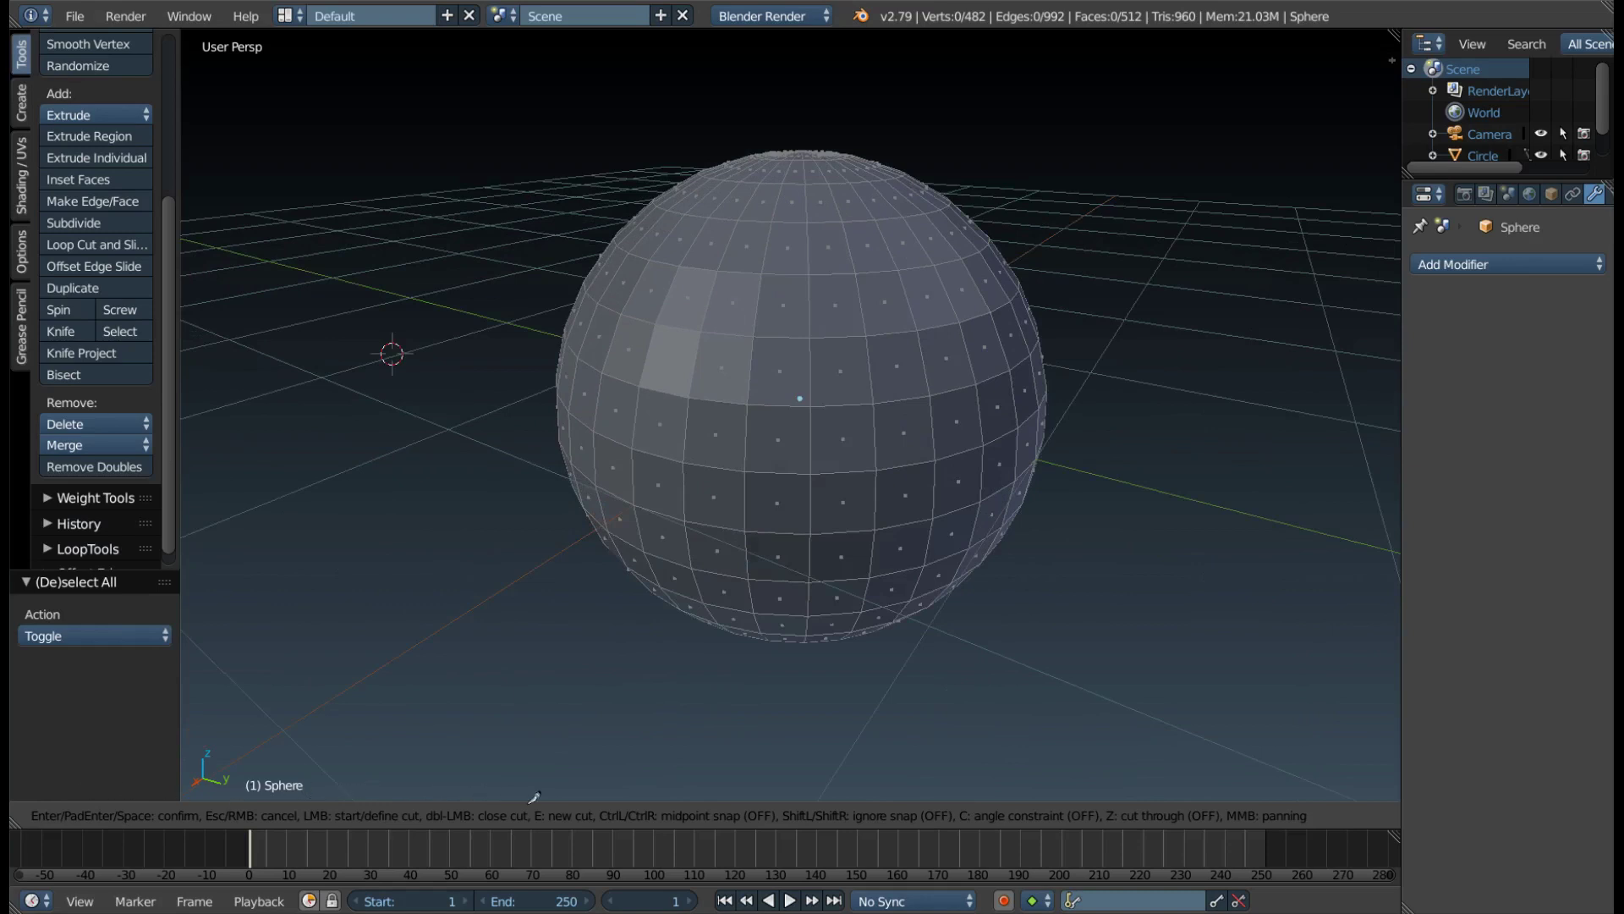
middle_click_drag(513, 660, 520, 680)
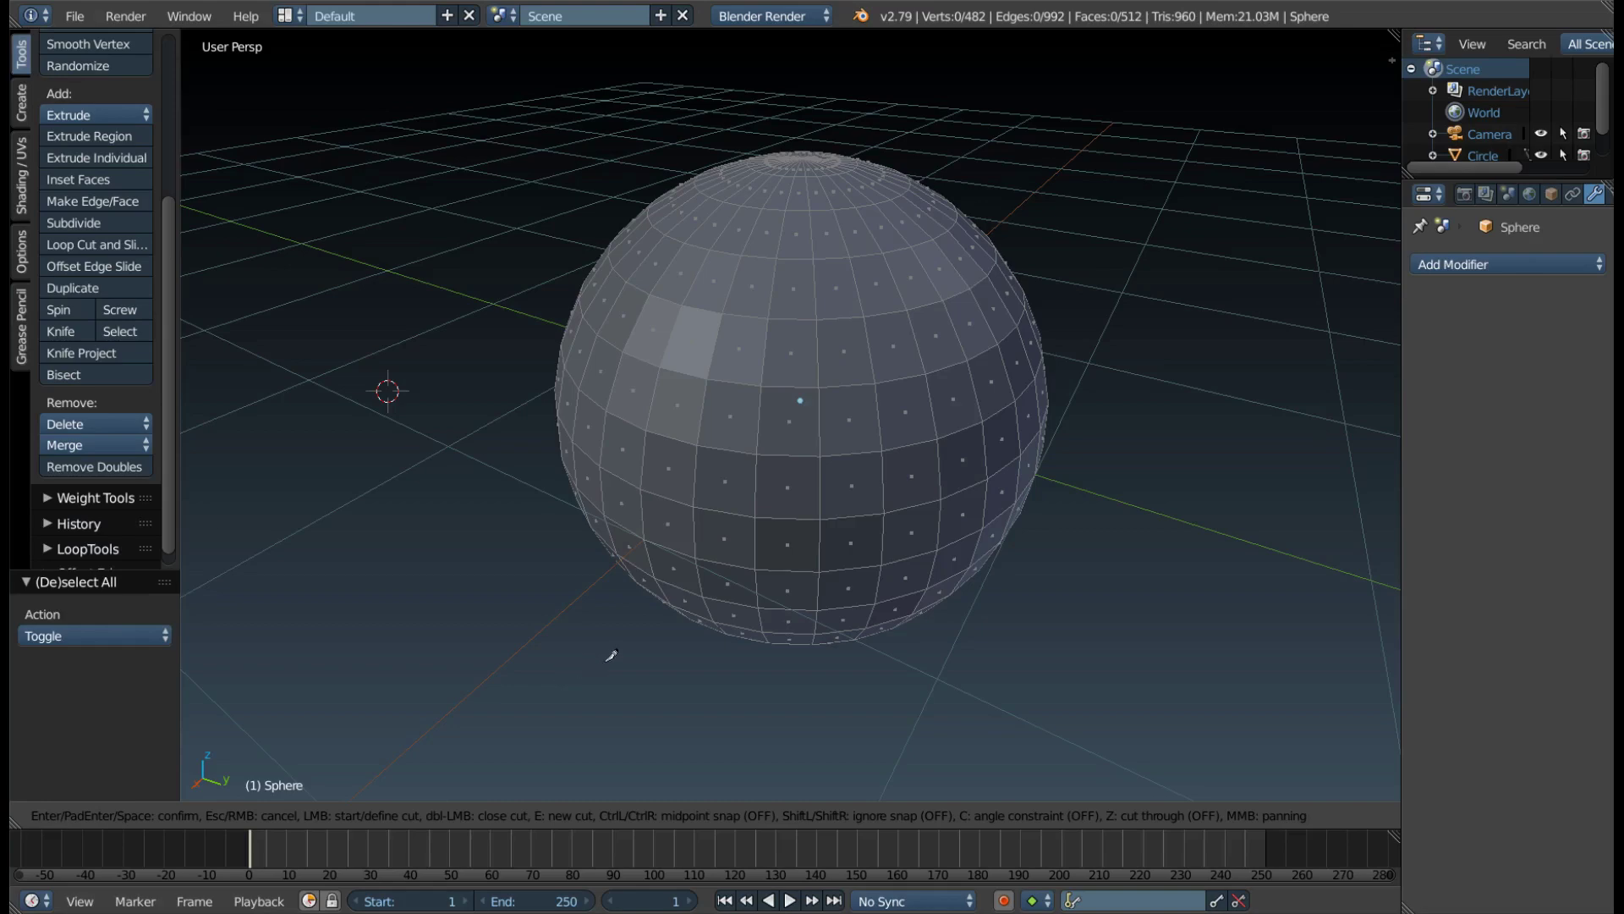
mouse_move(740, 656)
middle_mouse_down("shift")
mouse_move(598, 671)
mouse_move(699, 670)
middle_mouse_up("shift")
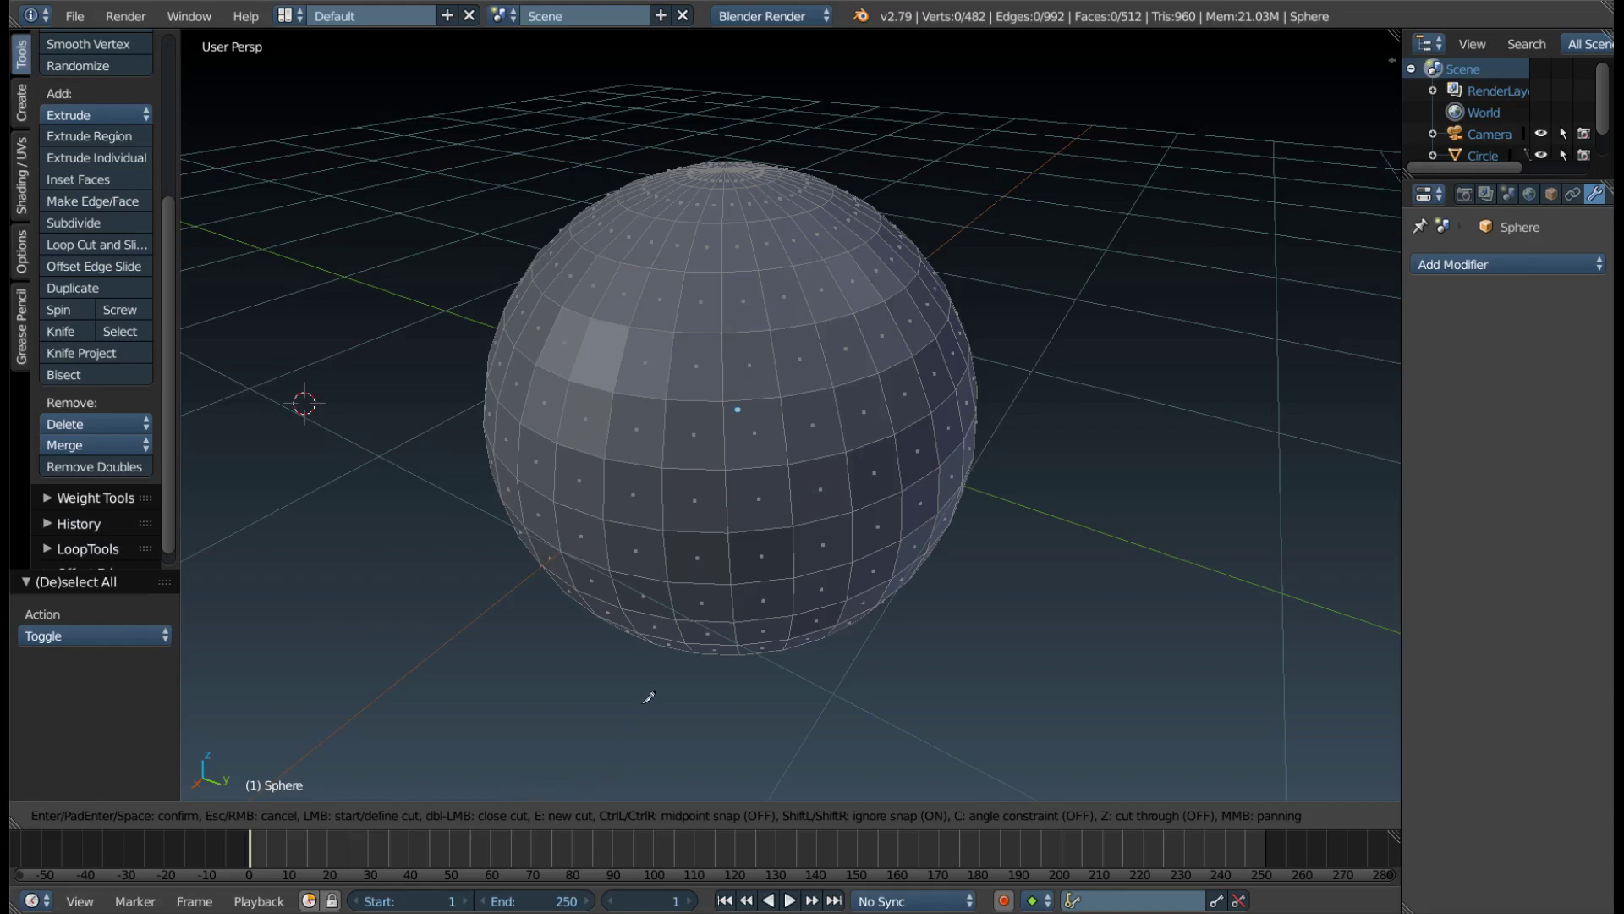
mouse_move(660, 709)
middle_mouse_down()
mouse_move(663, 678)
mouse_move(668, 695)
middle_mouse_up()
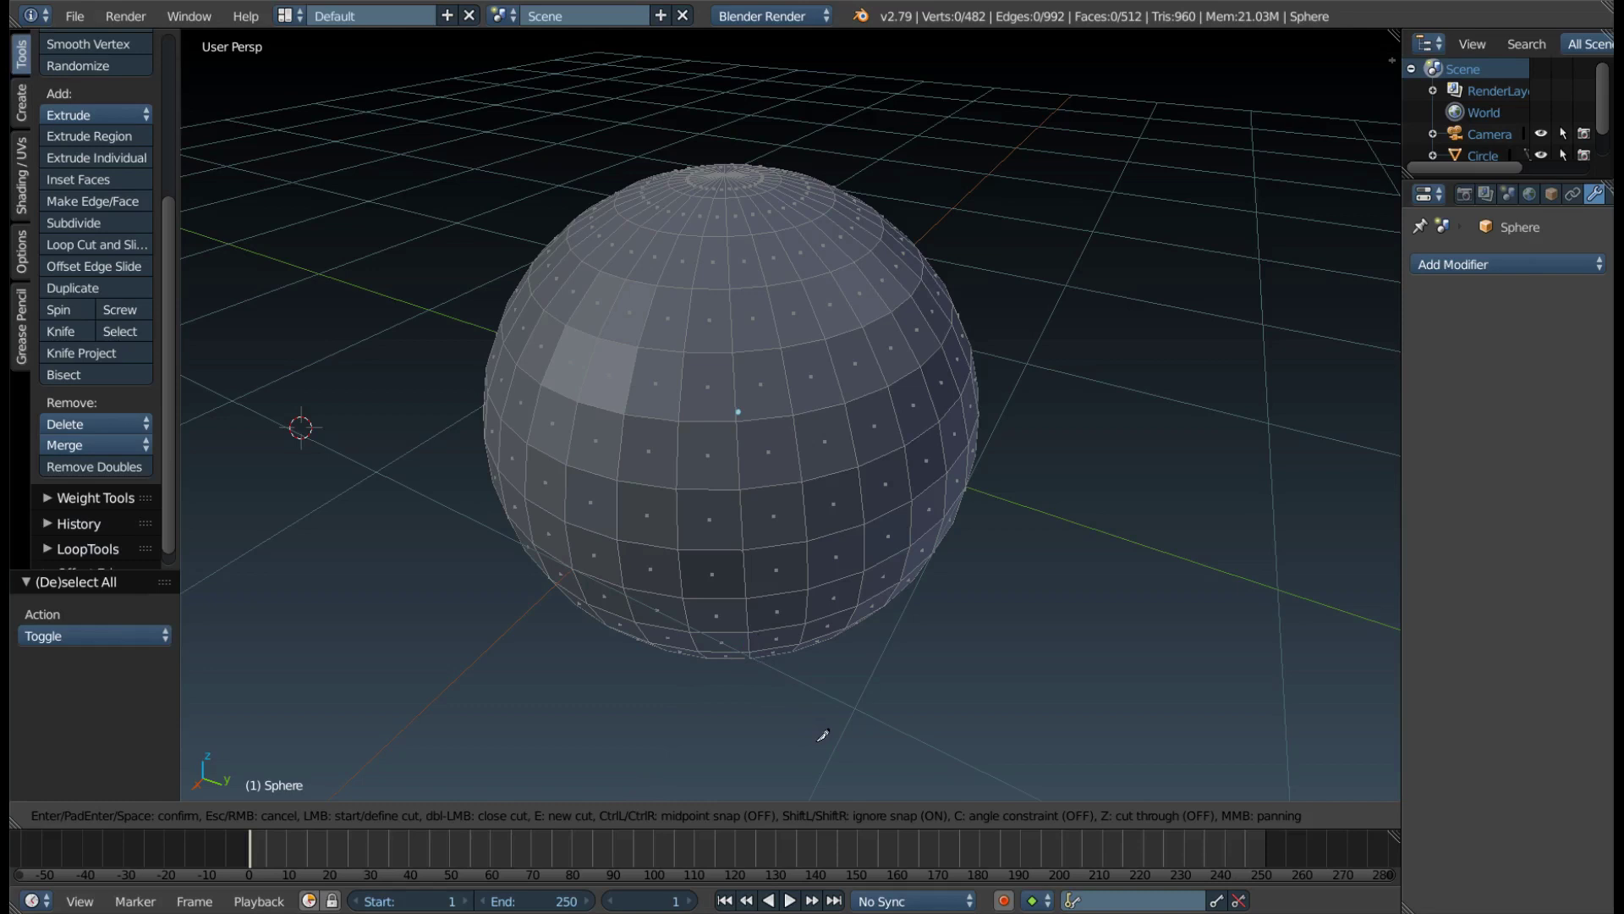
middle_click_drag(764, 683, 761, 660)
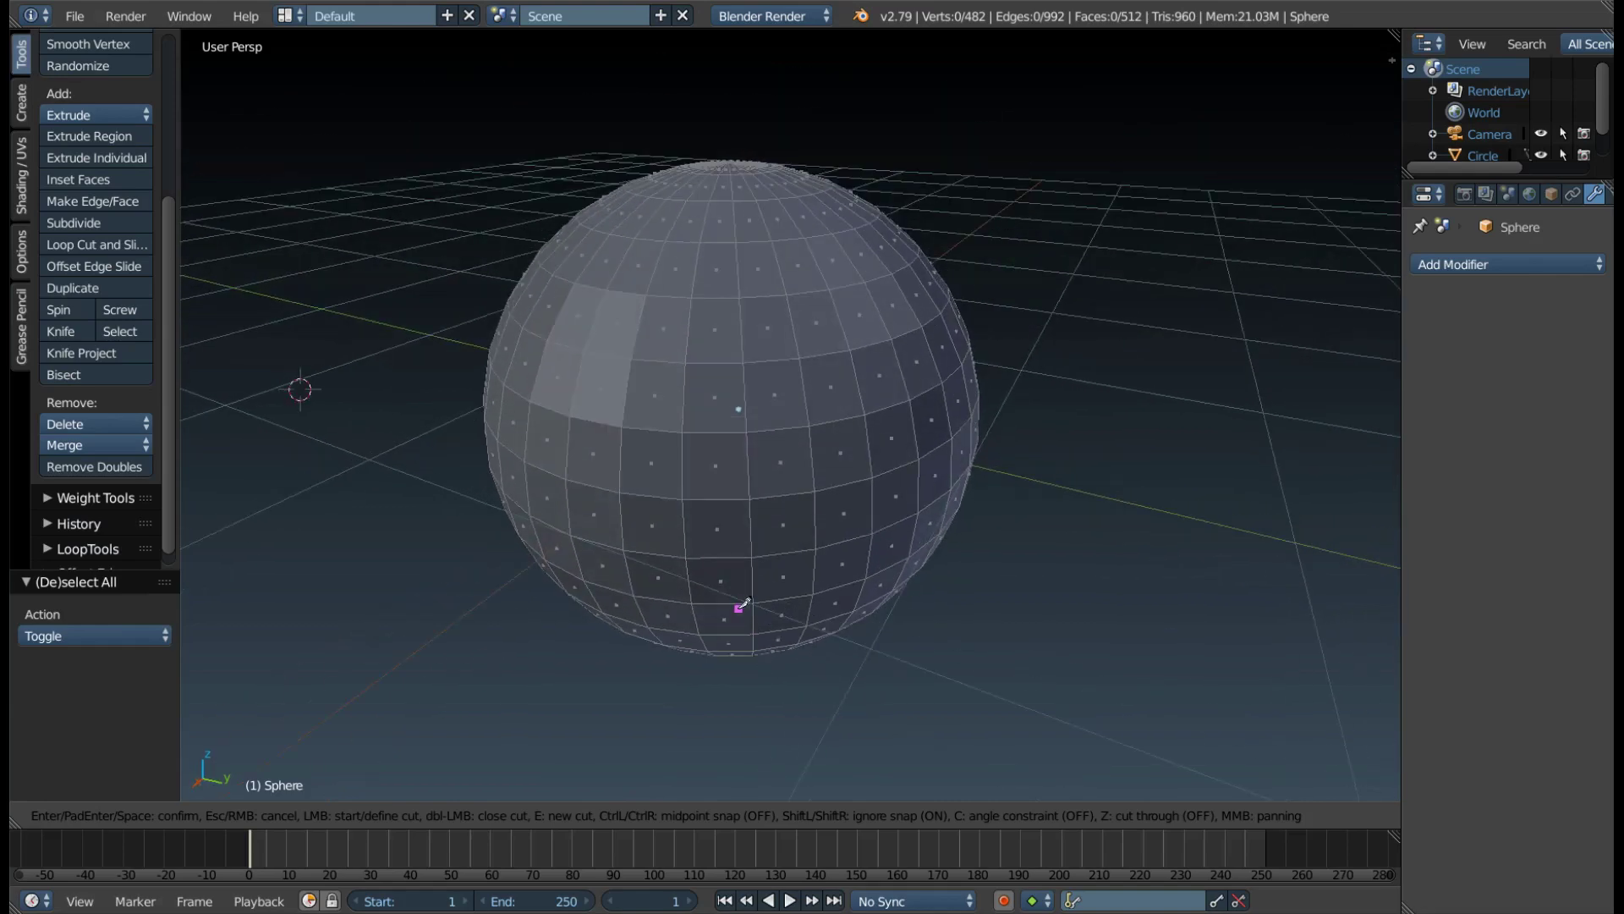
middle_click_drag(739, 605, 743, 592)
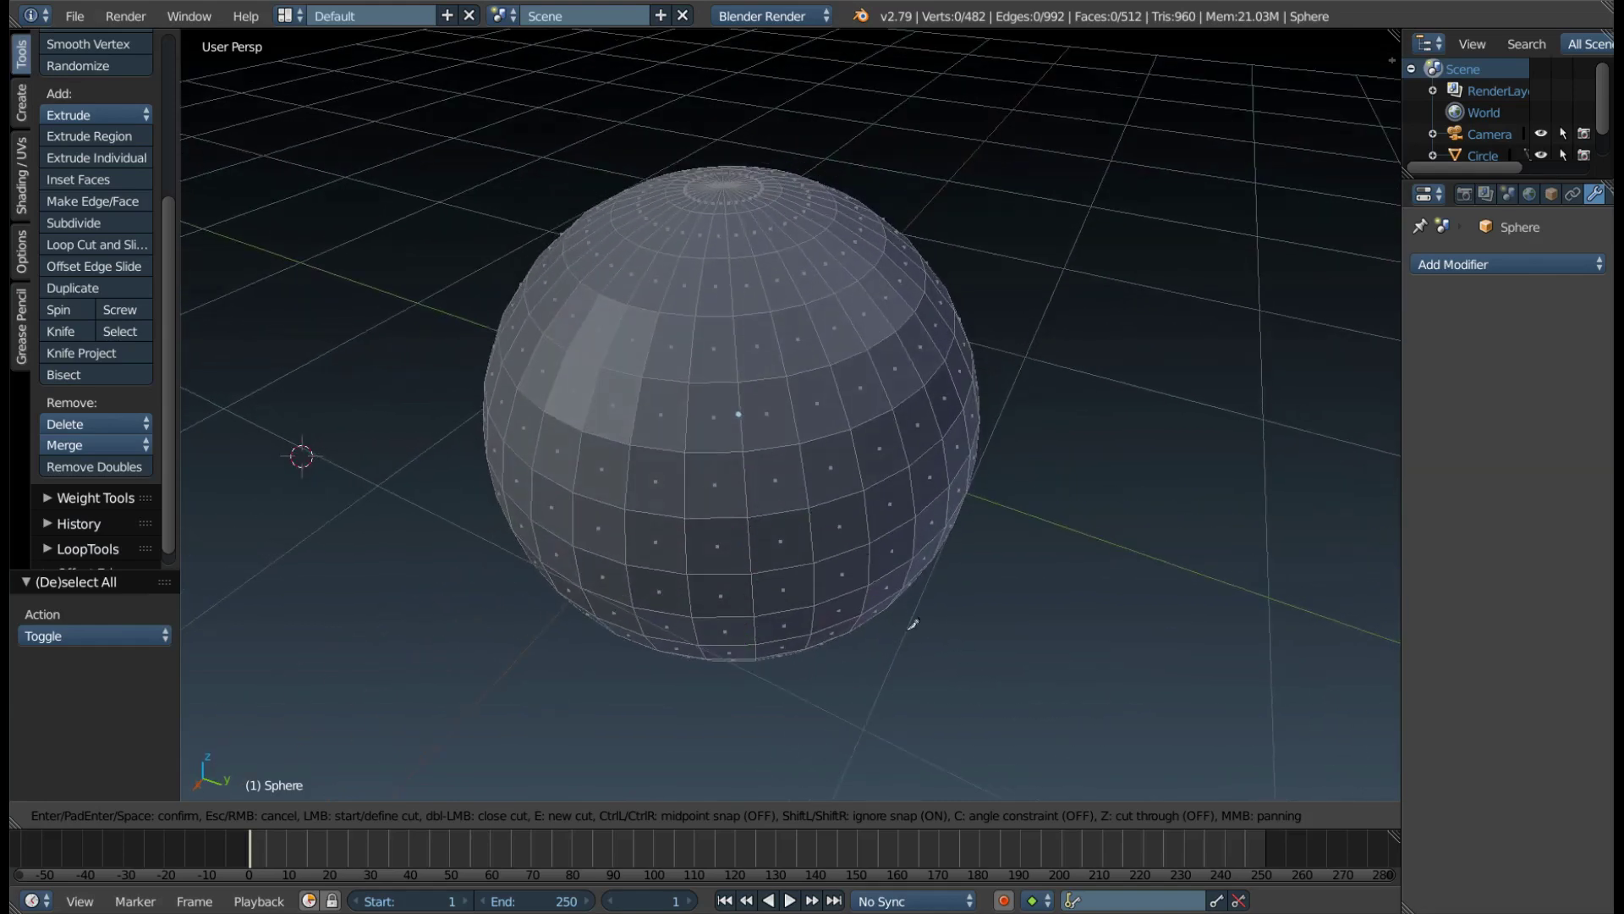
middle_click_drag(961, 635, 971, 647)
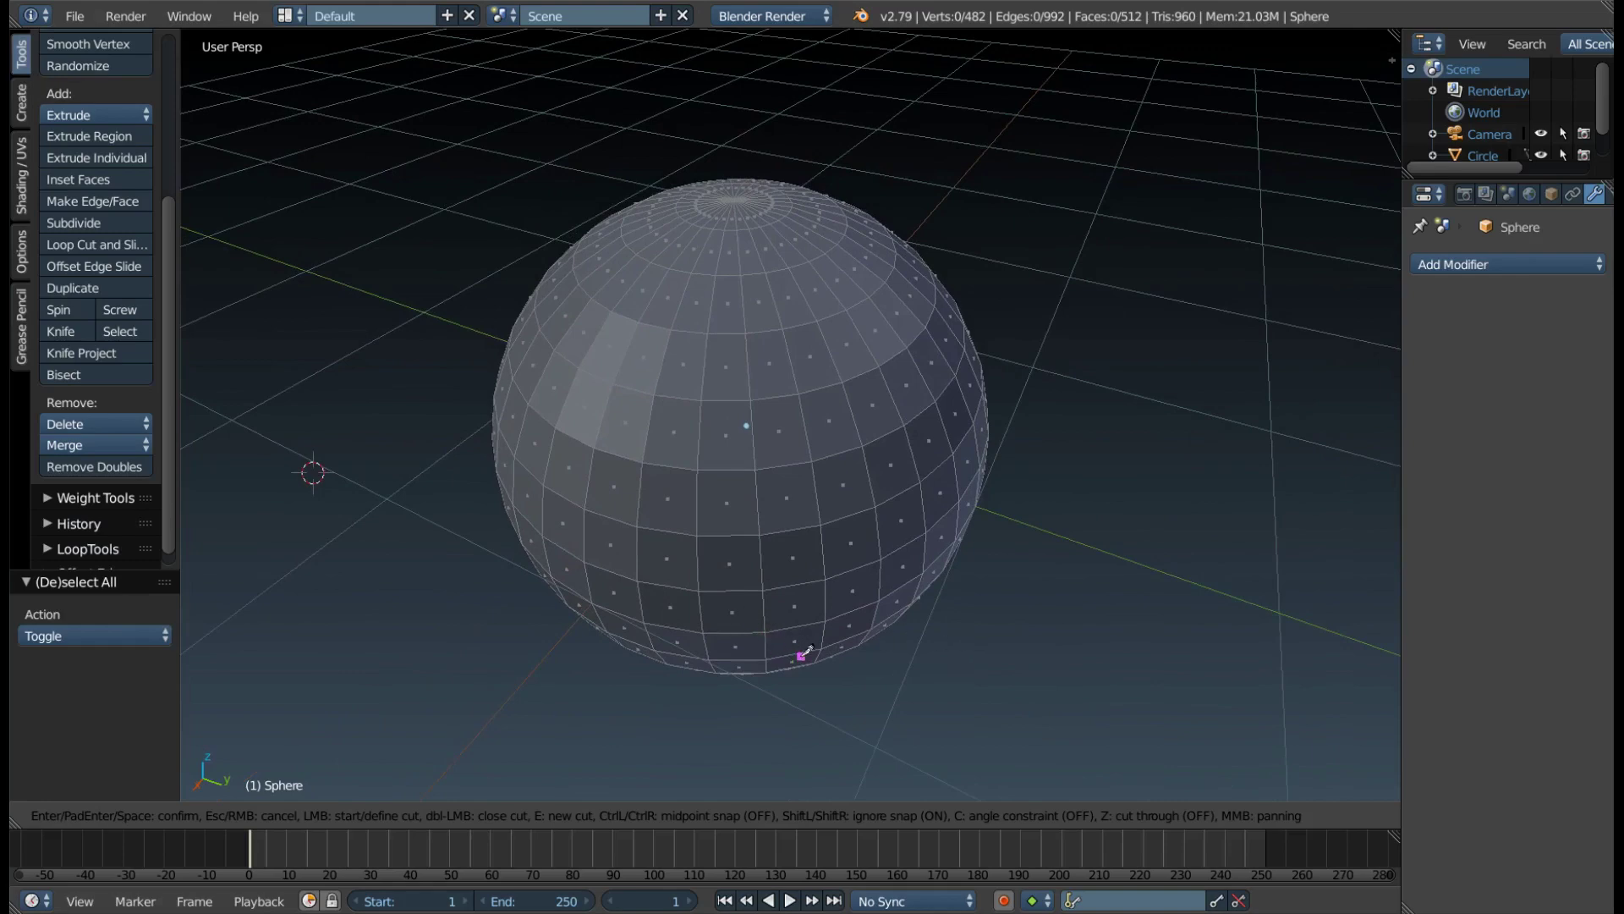
mouse_move(790, 656)
middle_mouse_down()
mouse_move(834, 616)
mouse_move(642, 727)
middle_mouse_up()
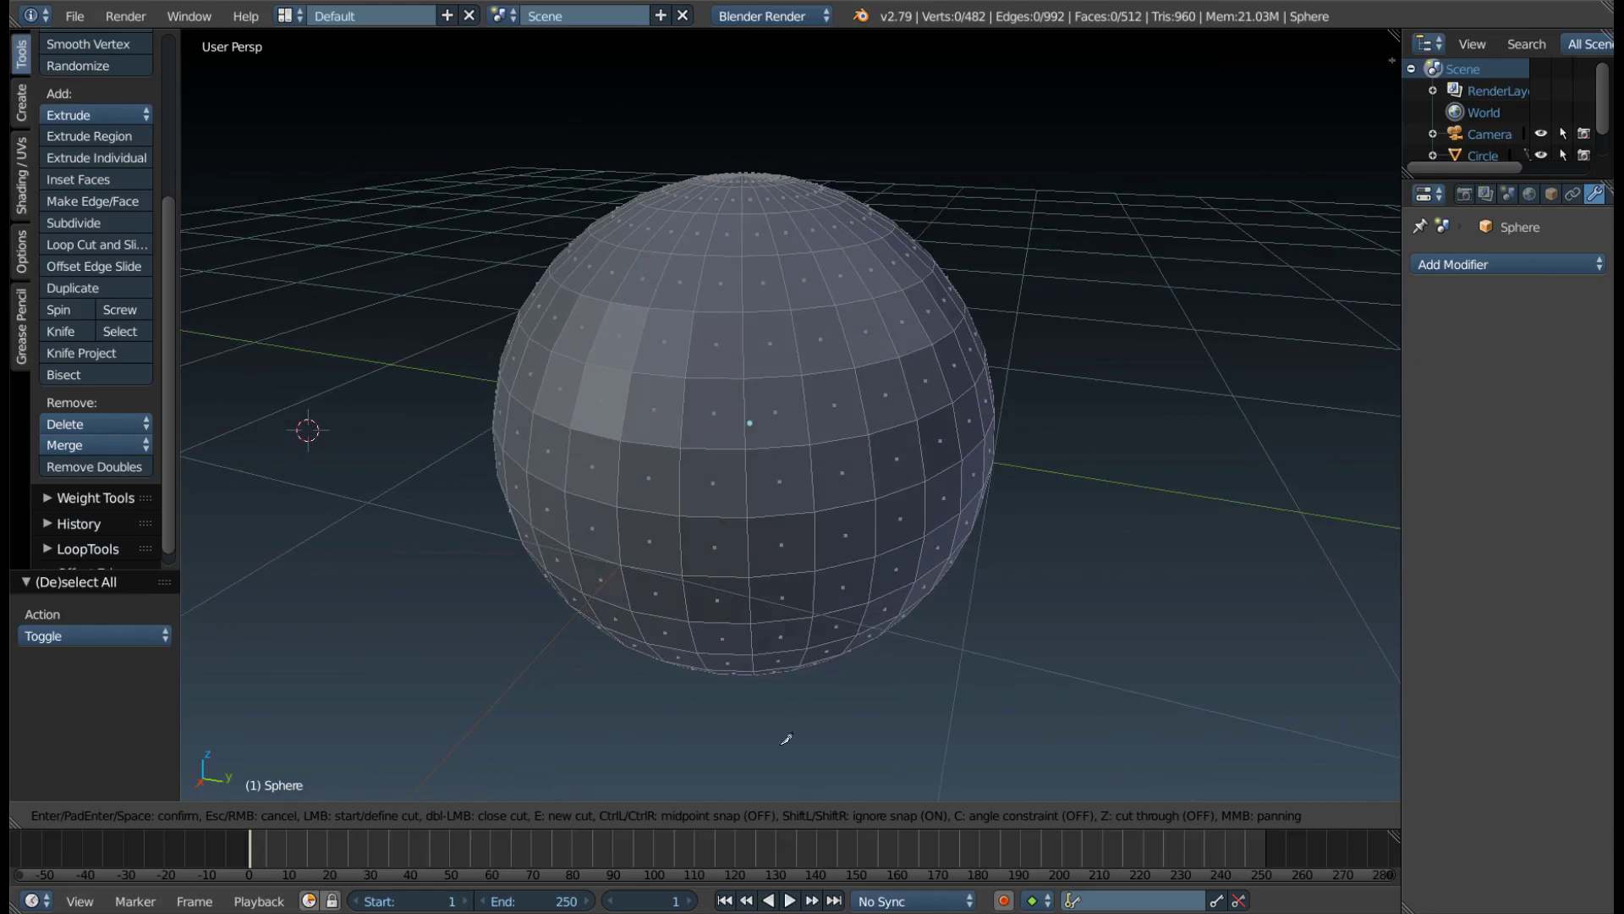
Place five knife points across the sphere's front and end the line with E
scroll(741, 372, "up", 2)
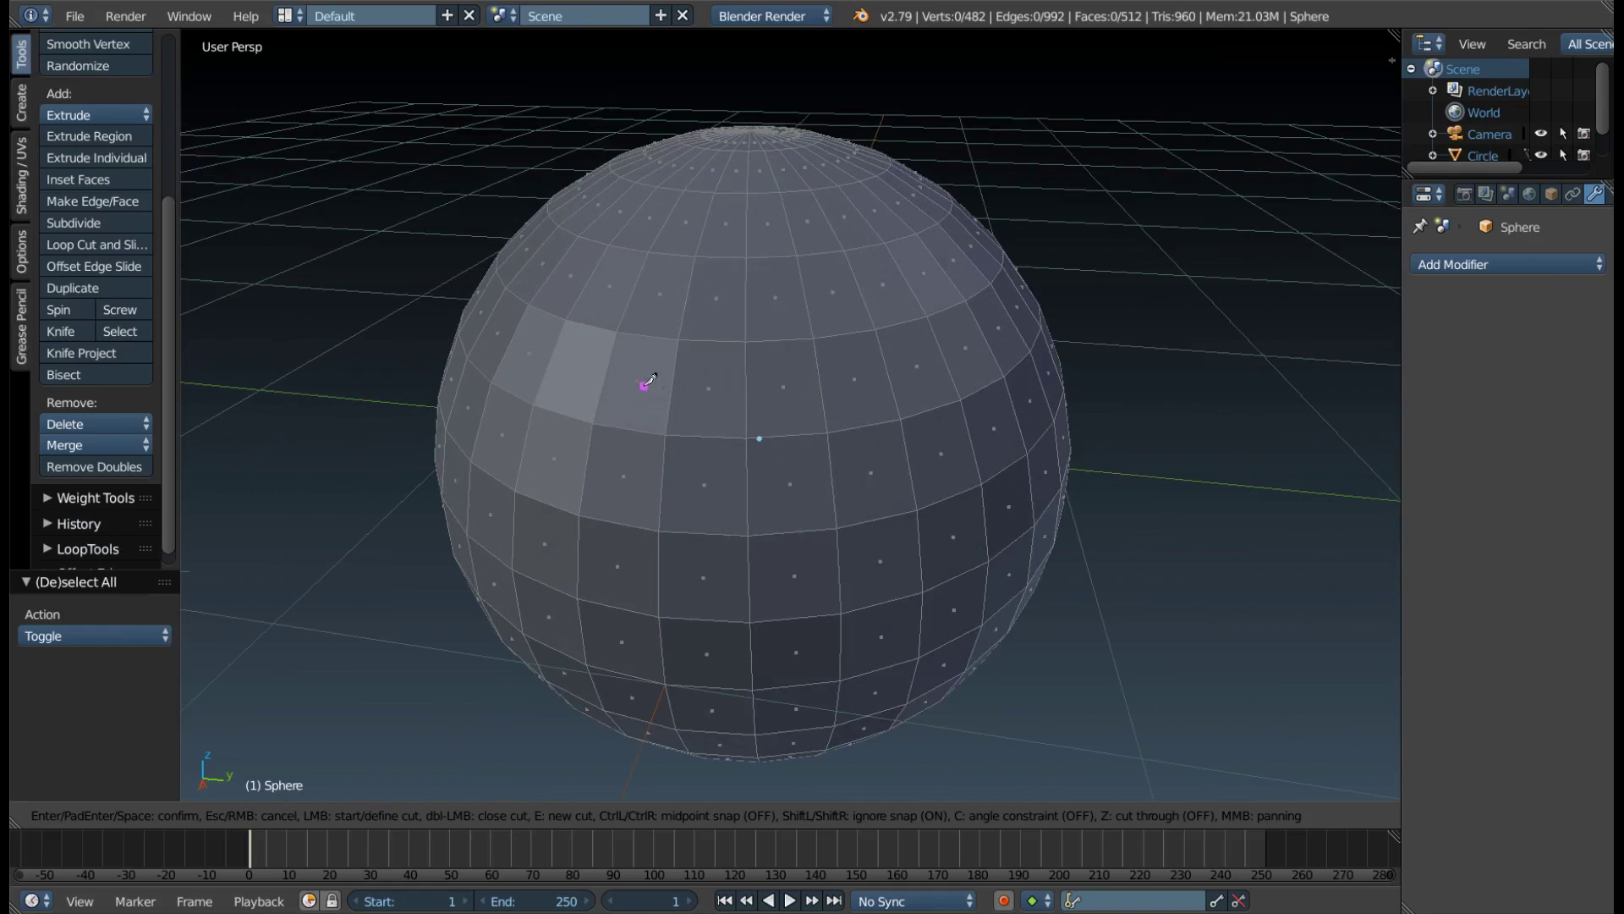
left_click(635, 379)
left_click(778, 294)
left_click(919, 369)
left_click(856, 480)
left_click(699, 504)
key("e")
mouse_move(691, 376)
middle_mouse_down()
mouse_move(761, 423)
mouse_move(672, 378)
mouse_move(725, 362)
mouse_move(664, 406)
mouse_move(736, 406)
mouse_move(714, 381)
middle_mouse_up()
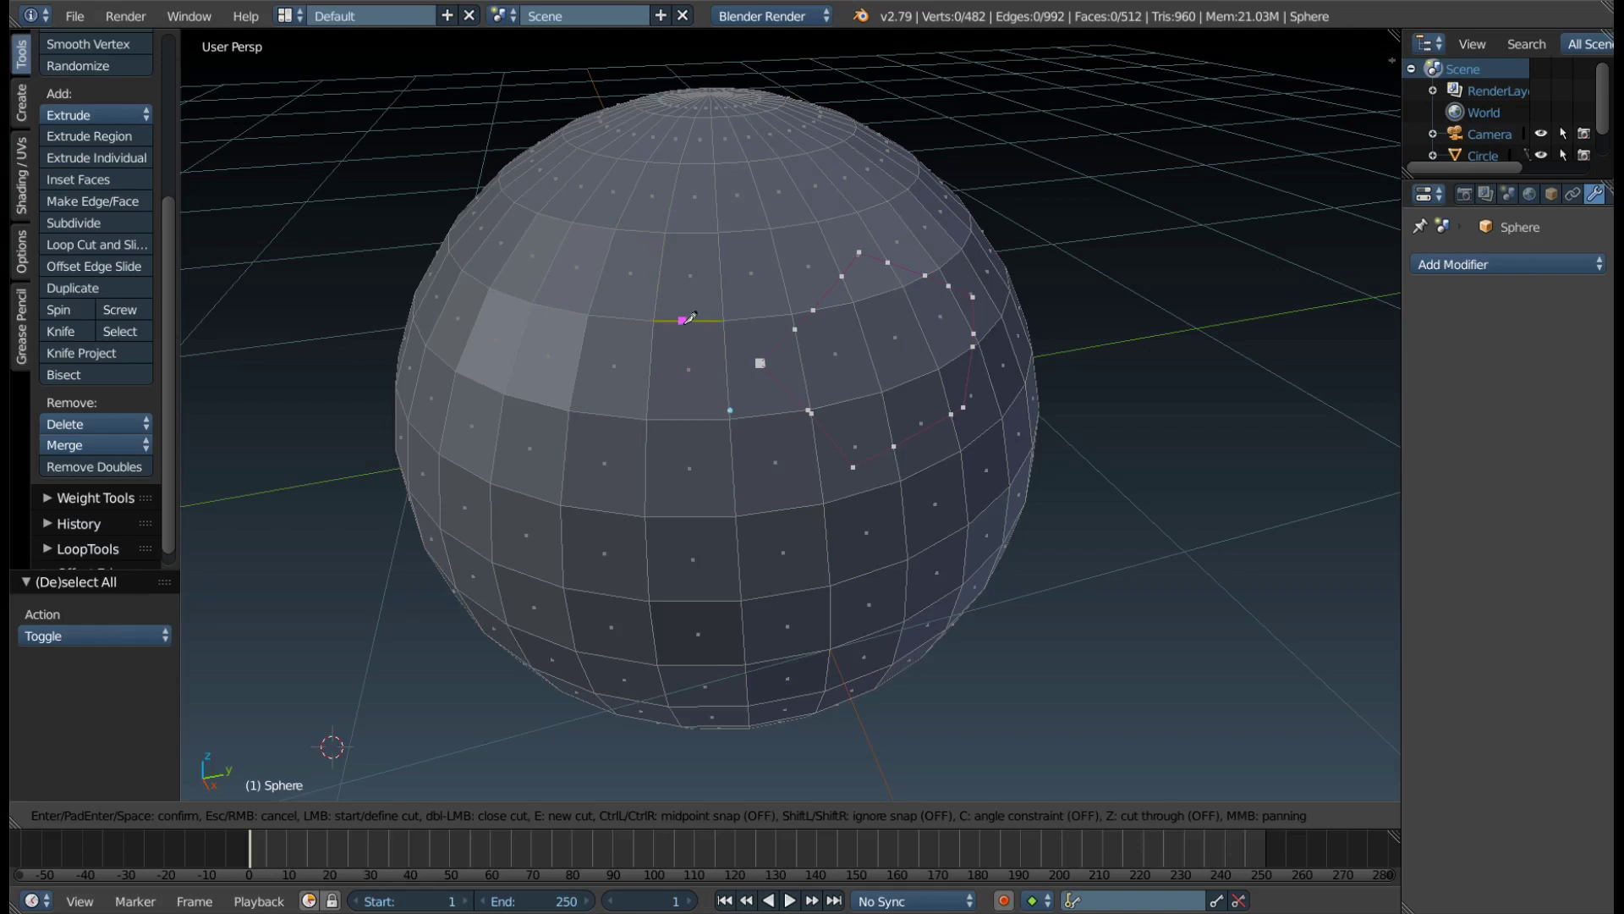
Snap knife points to edge midpoints with Ctrl while orbiting the view
key("ctrl")
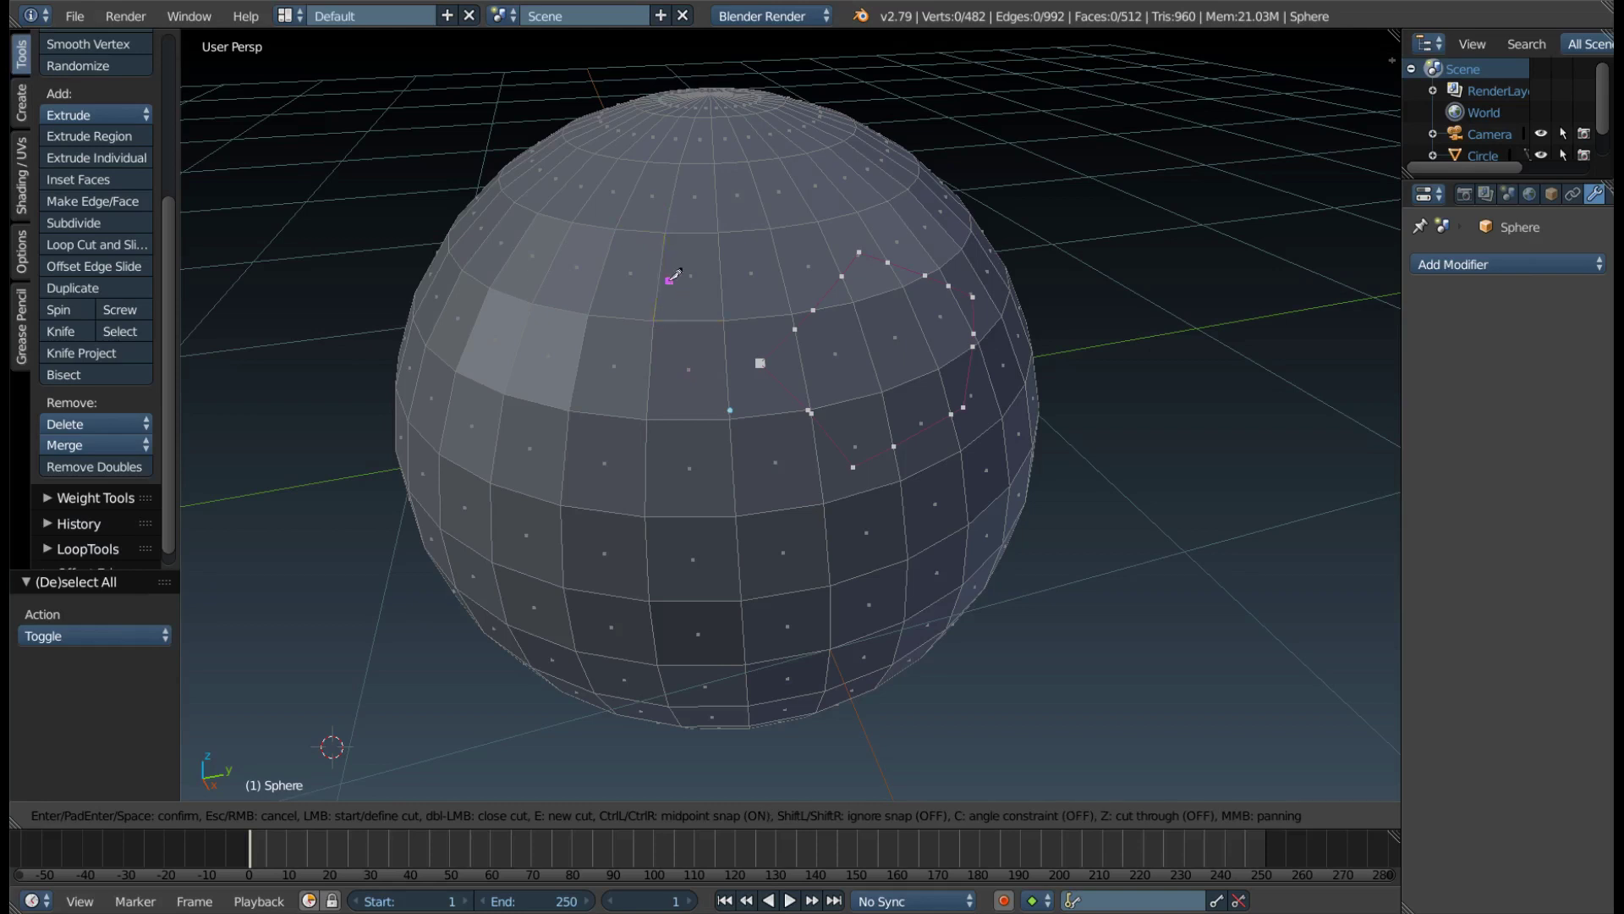
key("ctrl")
mouse_move(745, 352)
middle_mouse_down()
mouse_move(701, 374)
mouse_move(664, 351)
middle_mouse_up()
middle_click_drag(725, 397, 687, 366)
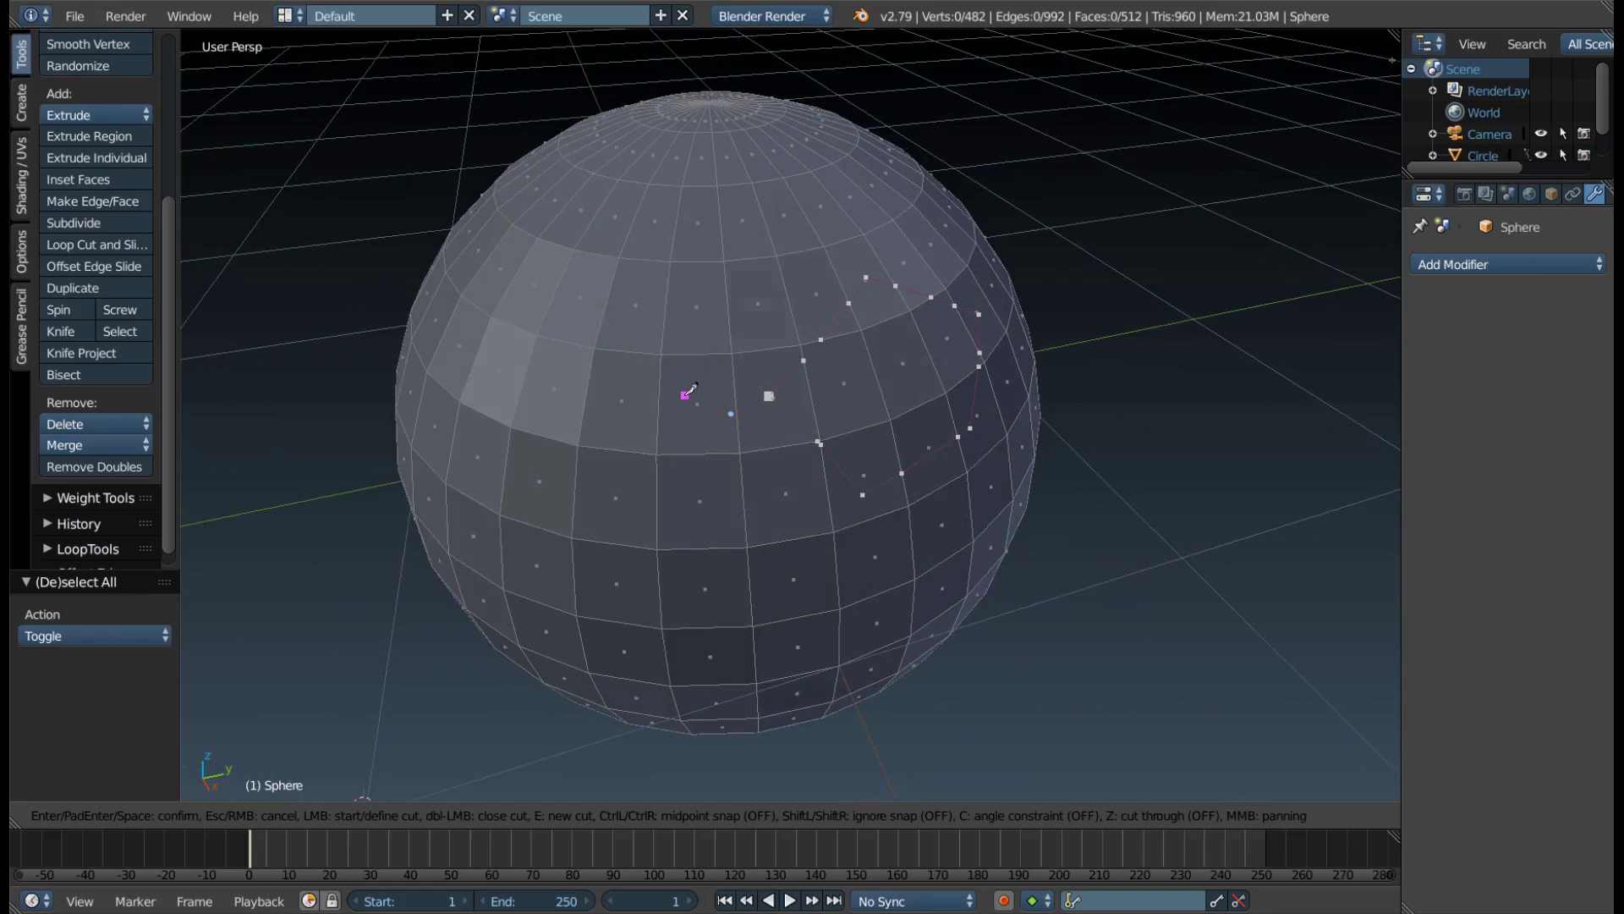
Ignore snapping with Shift, constrain to fixed angles with C, then cancel the knife cut
key("shift")
middle_click_drag(613, 400, 687, 392)
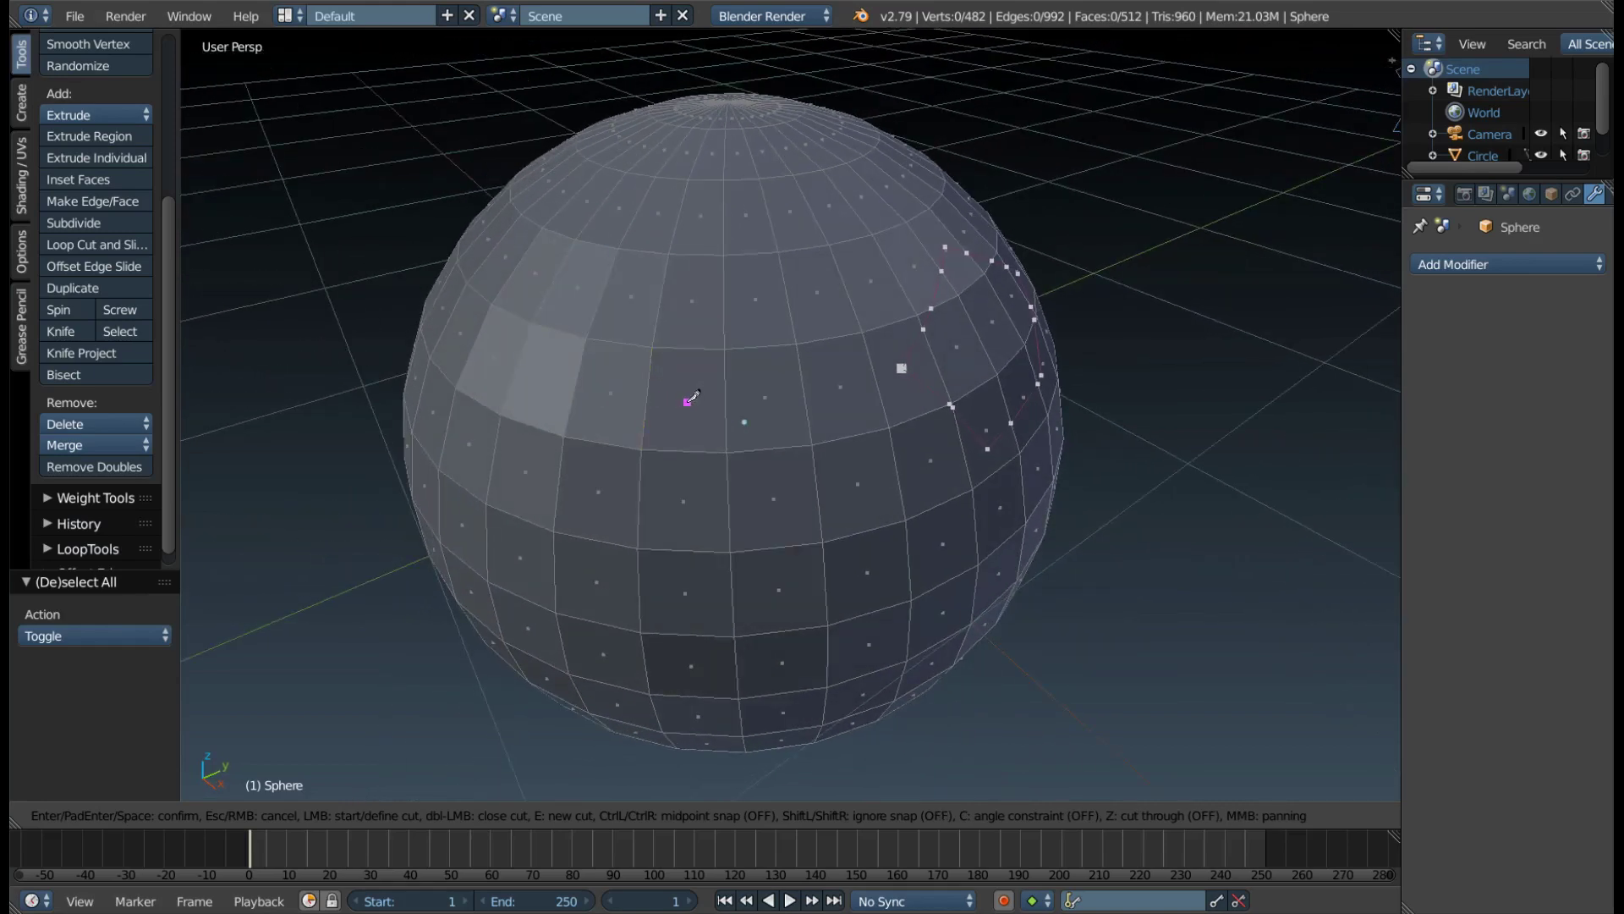
middle_click_drag(804, 396, 808, 390)
key("c")
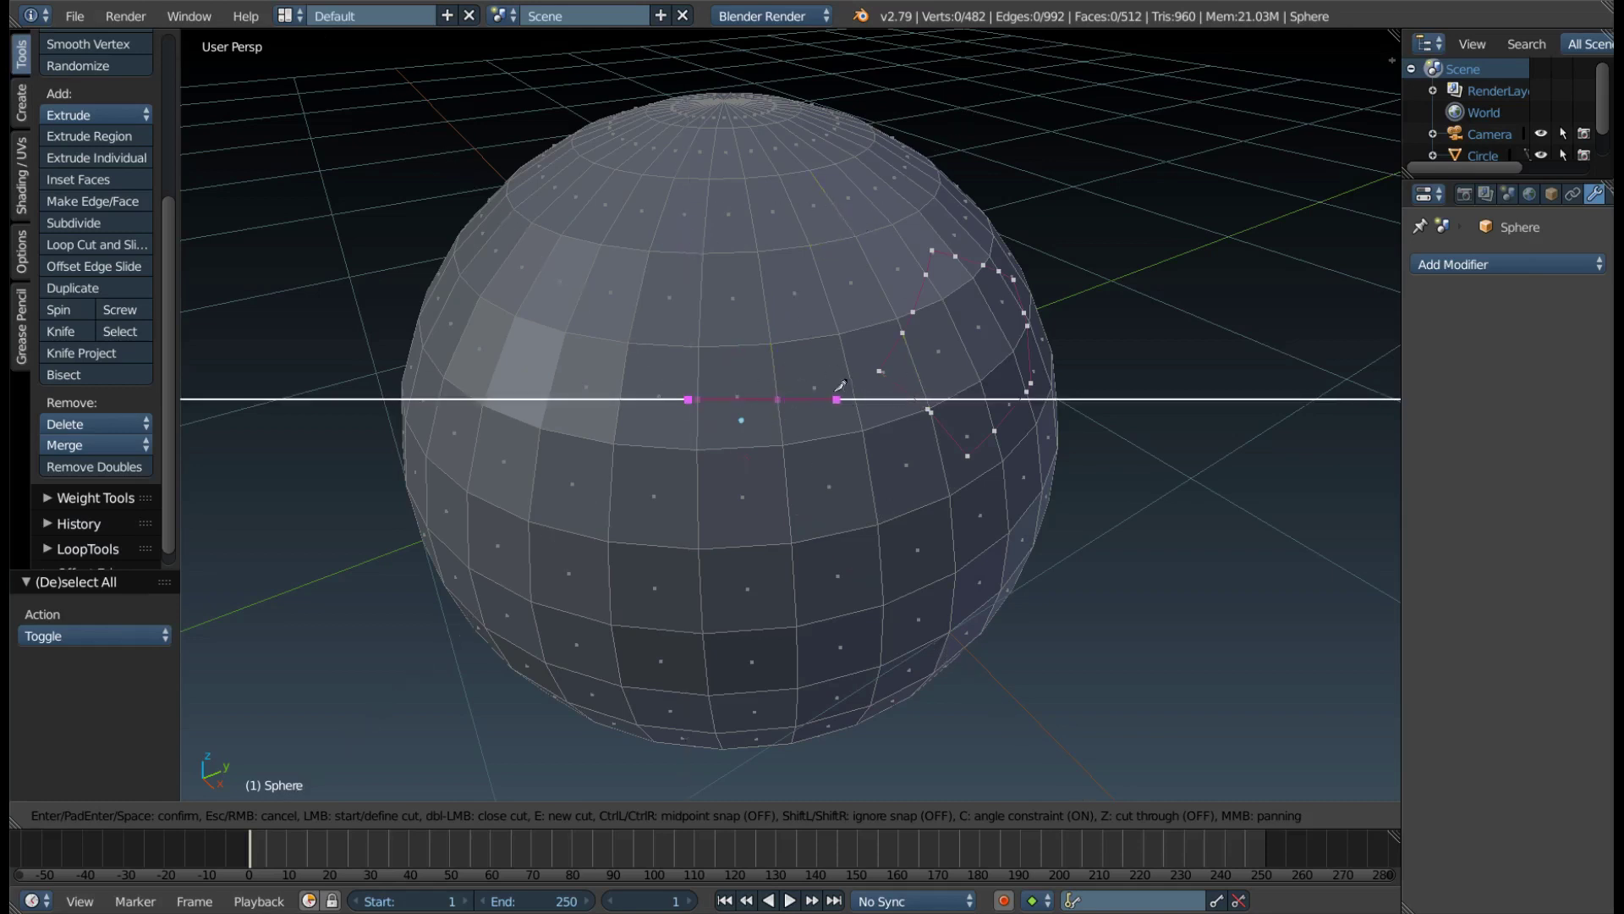
key("Escape")
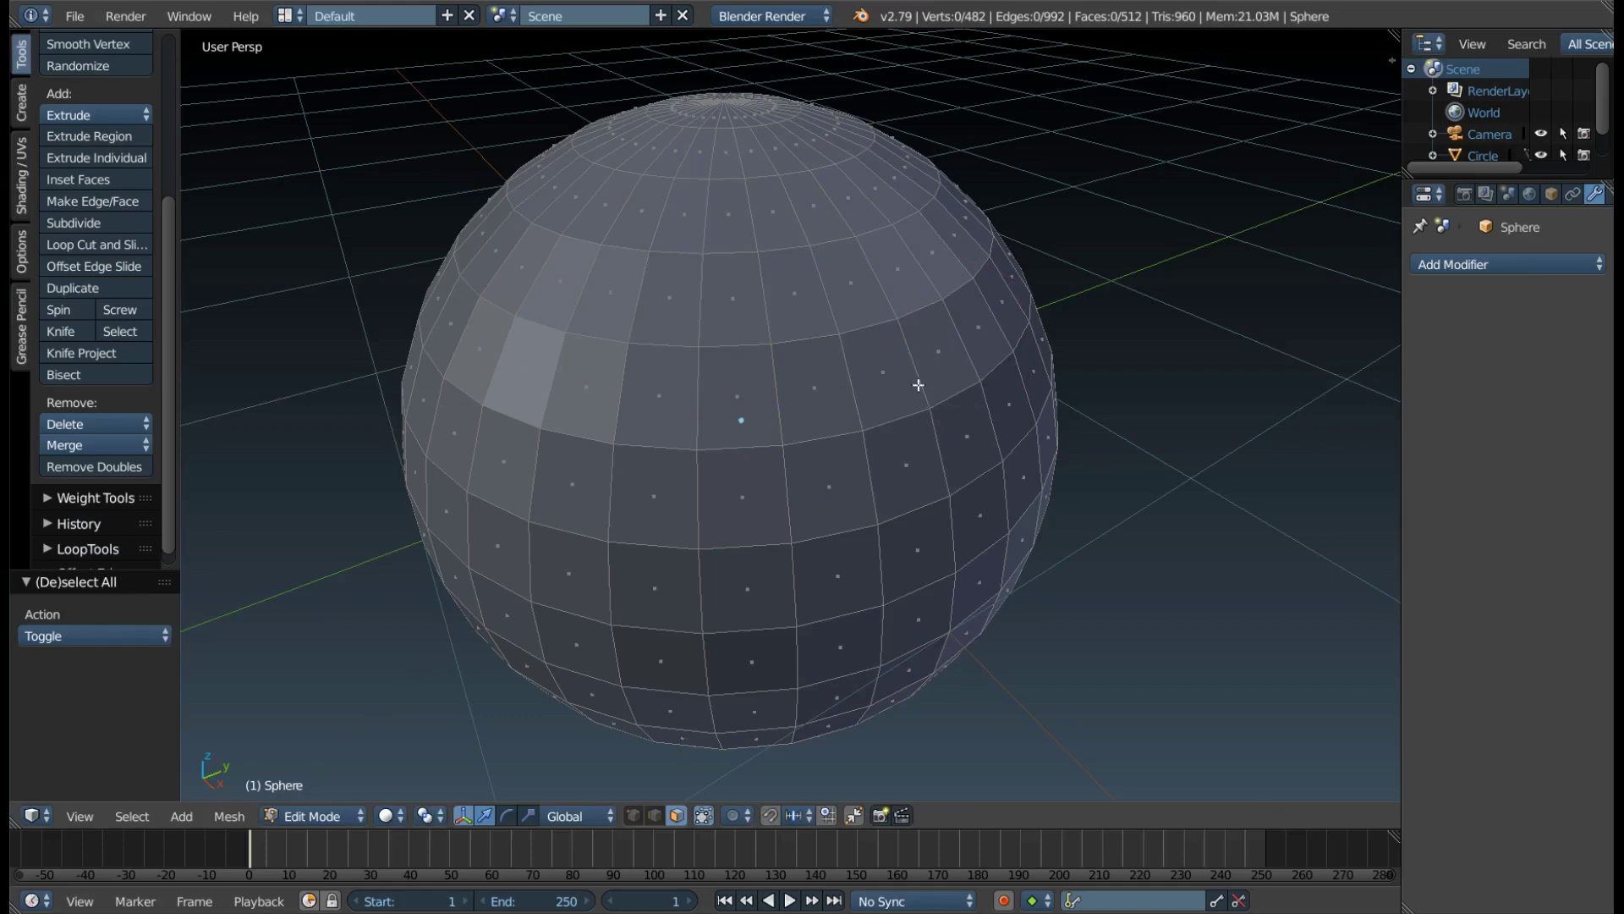
mouse_move(917, 380)
middle_mouse_down()
mouse_move(902, 402)
mouse_move(881, 378)
middle_mouse_up()
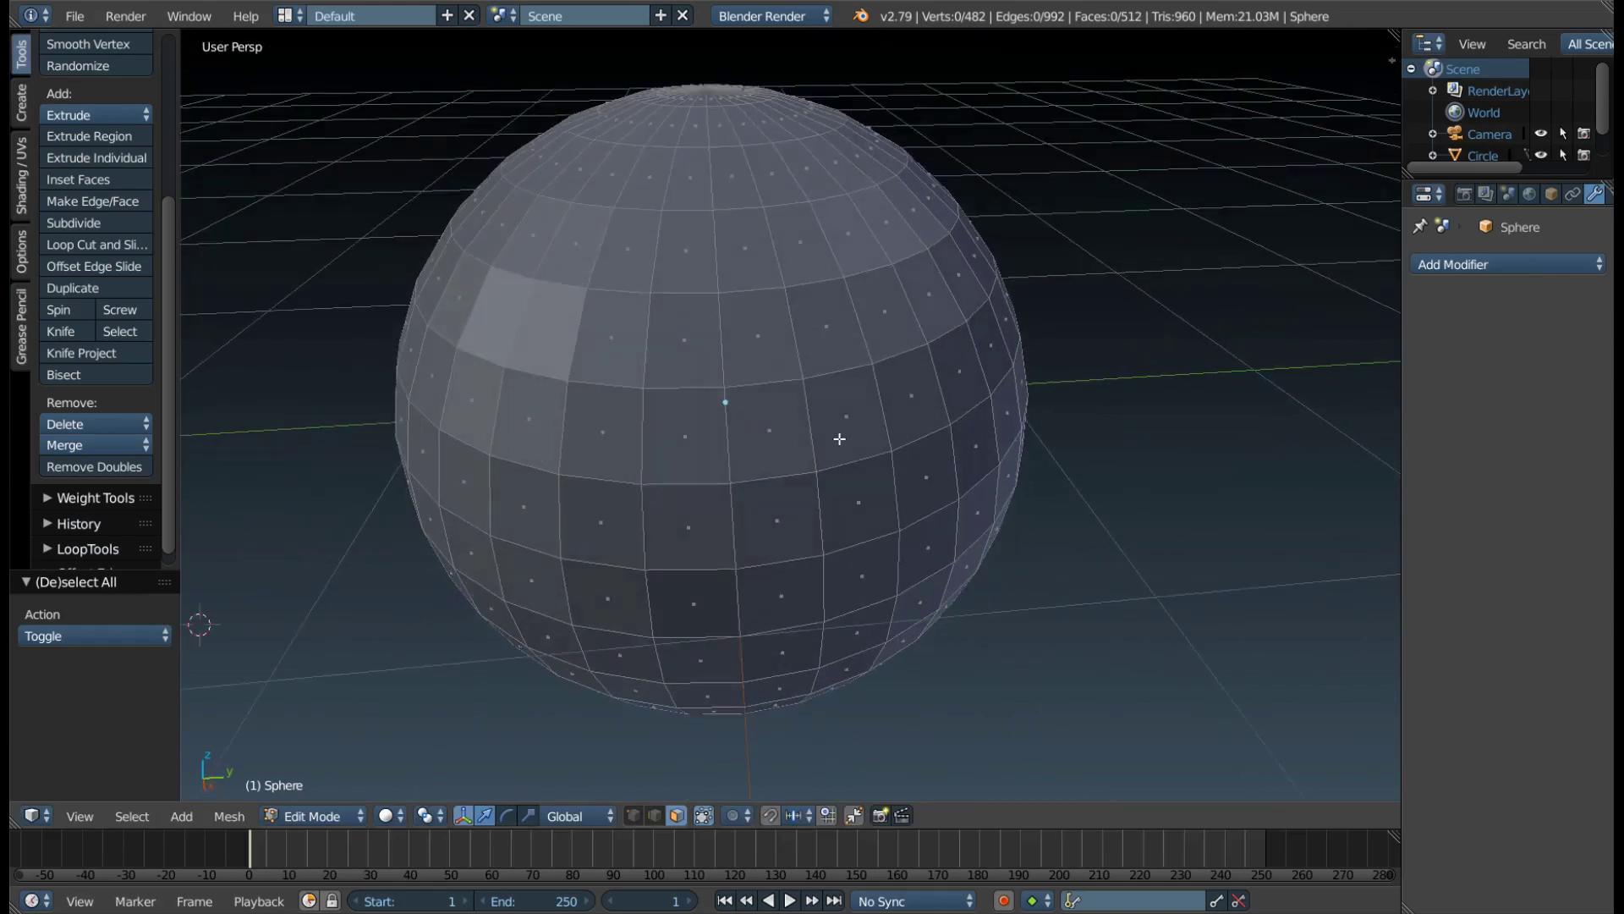
middle_click_drag(692, 345, 706, 346)
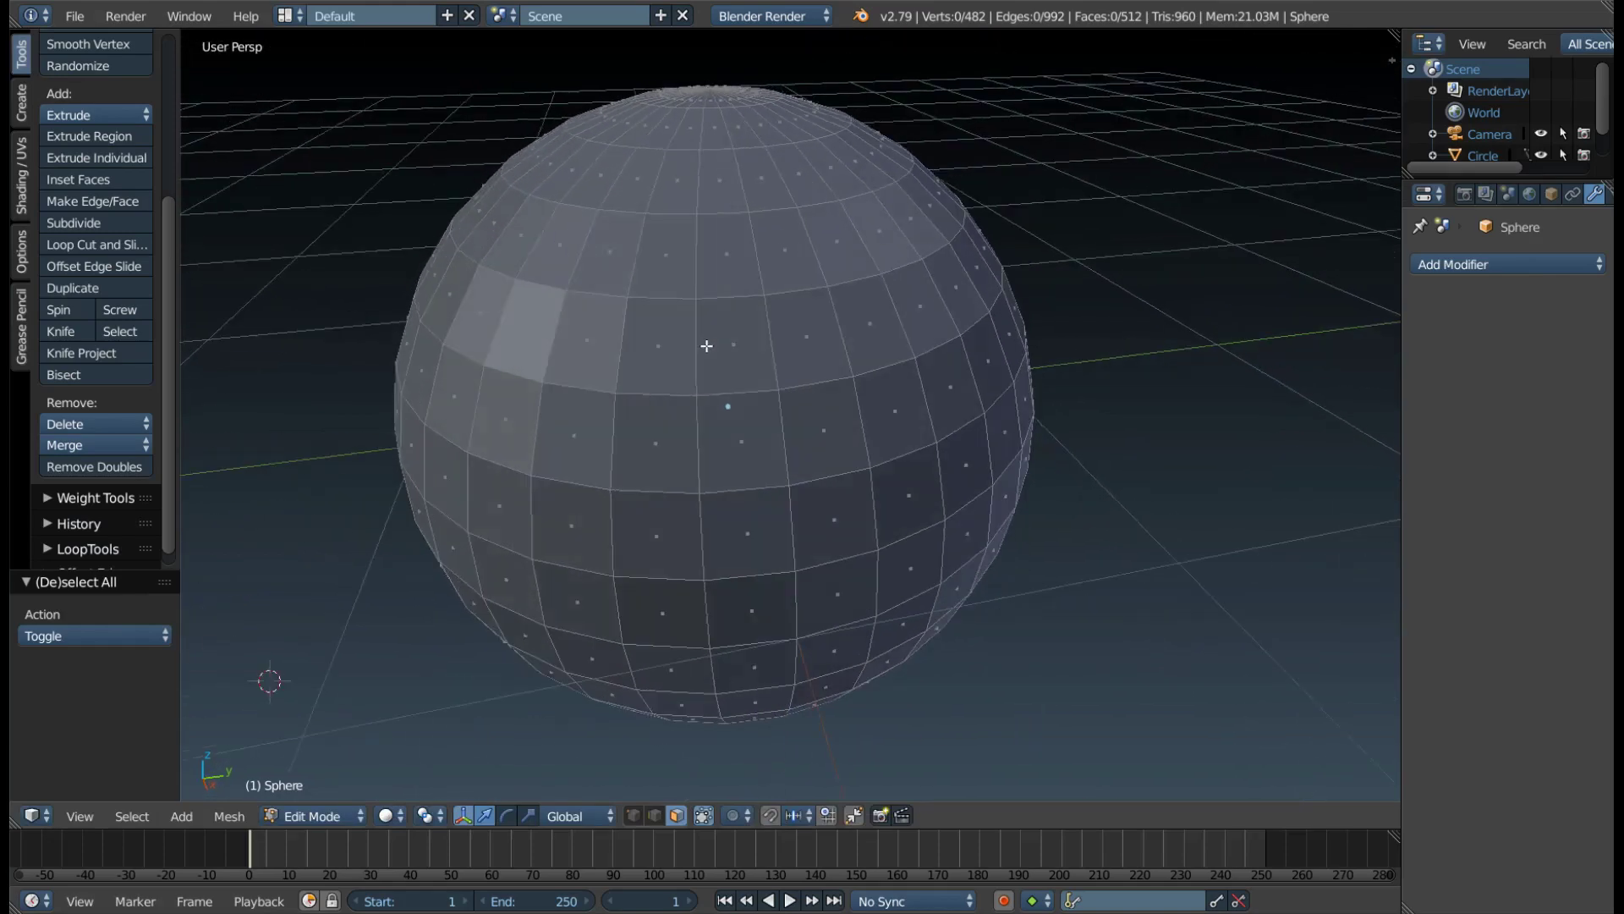
key("k")
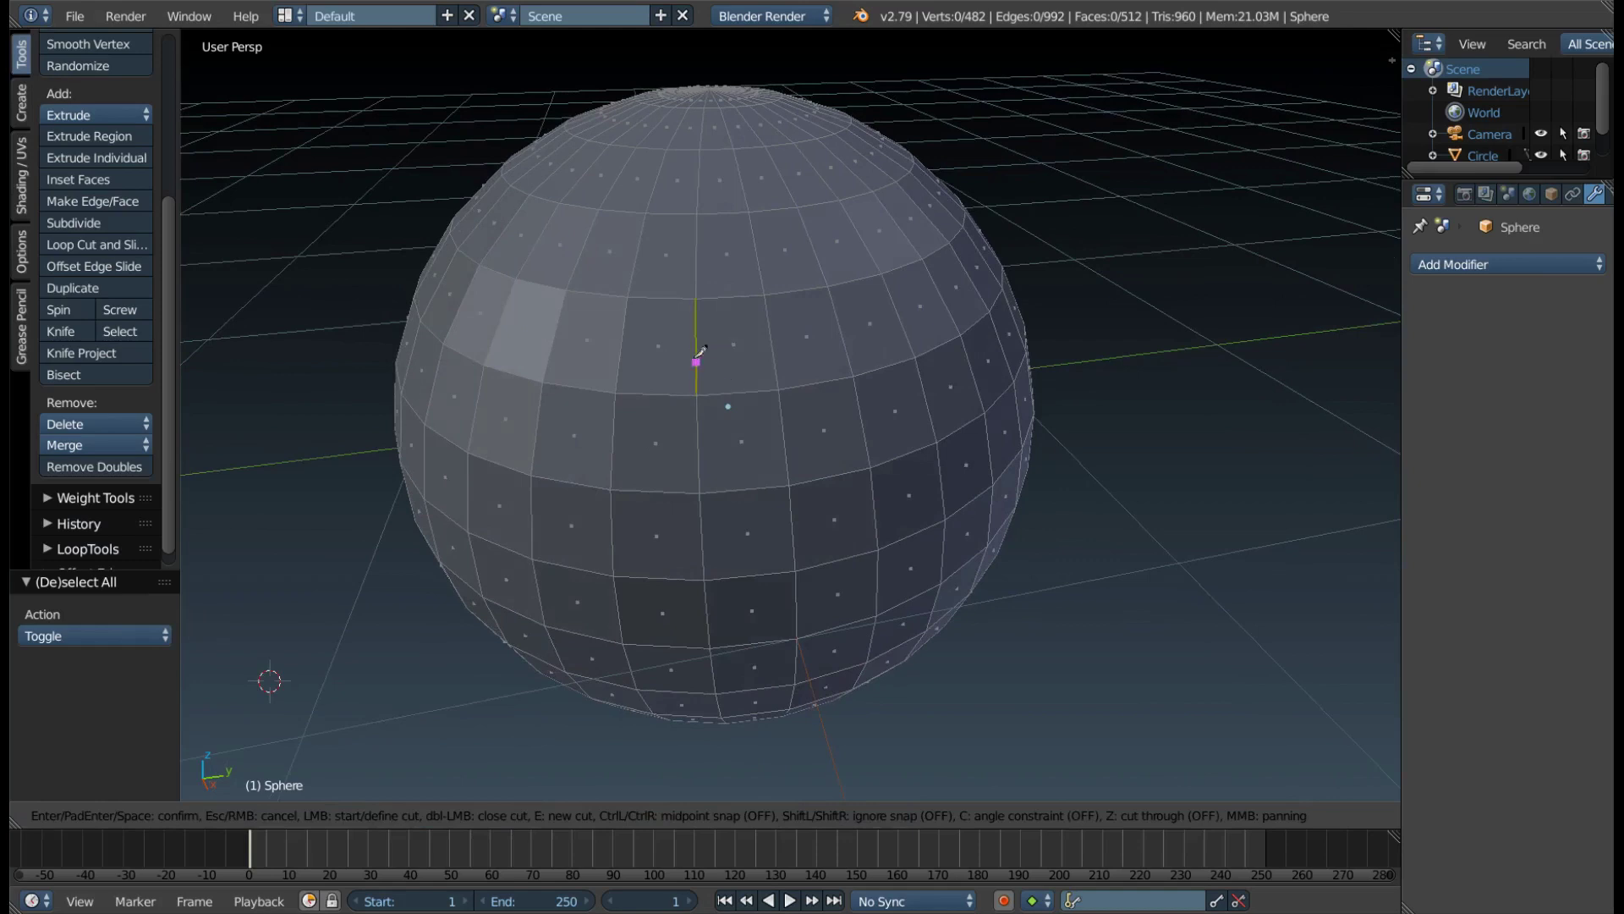
left_click(654, 341)
left_click(742, 340)
left_click(753, 448)
left_click(650, 442)
middle_click_drag(533, 339, 534, 337)
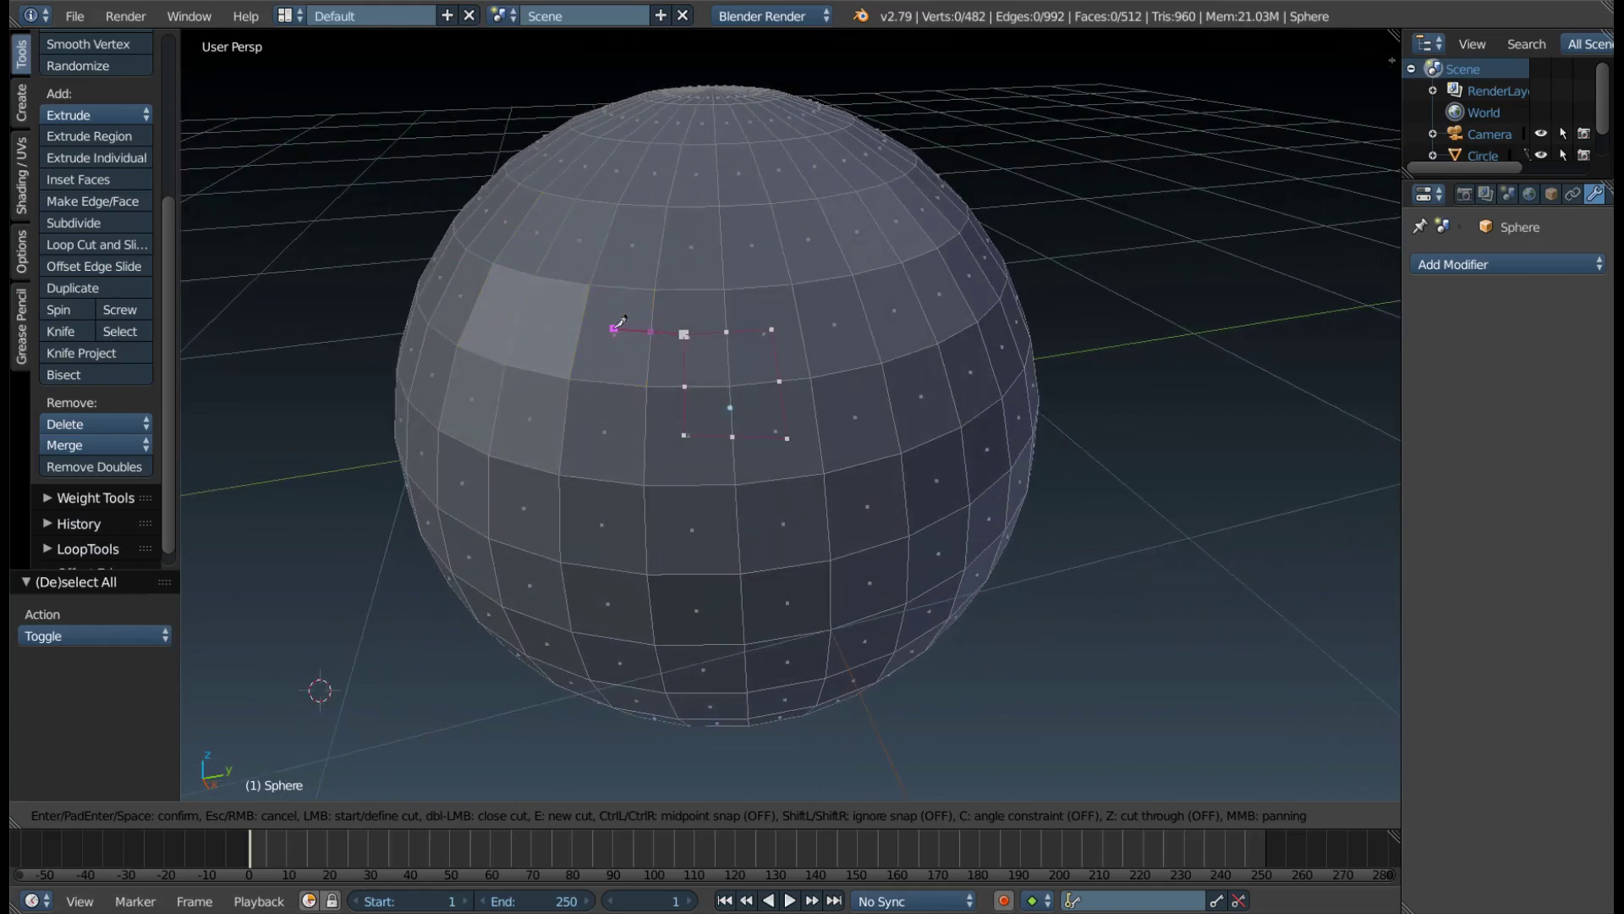
mouse_move(620, 322)
middle_mouse_down()
mouse_move(938, 286)
mouse_move(596, 319)
middle_mouse_up()
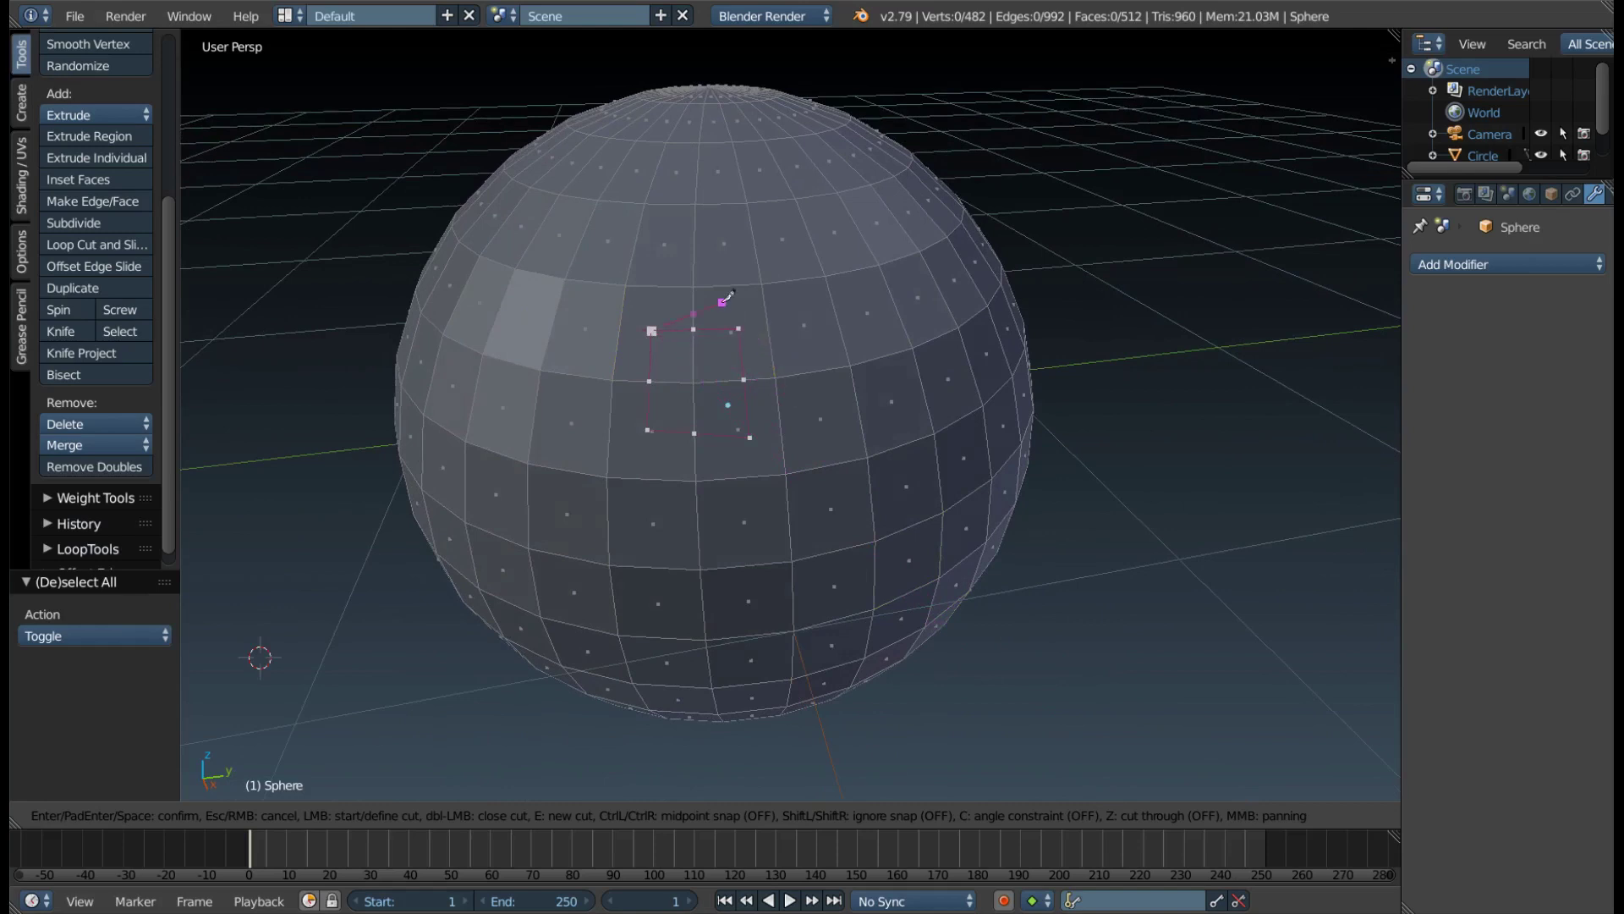
key("c")
mouse_move(689, 466)
middle_mouse_down()
mouse_move(816, 460)
mouse_move(1014, 375)
mouse_move(1226, 657)
middle_mouse_up()
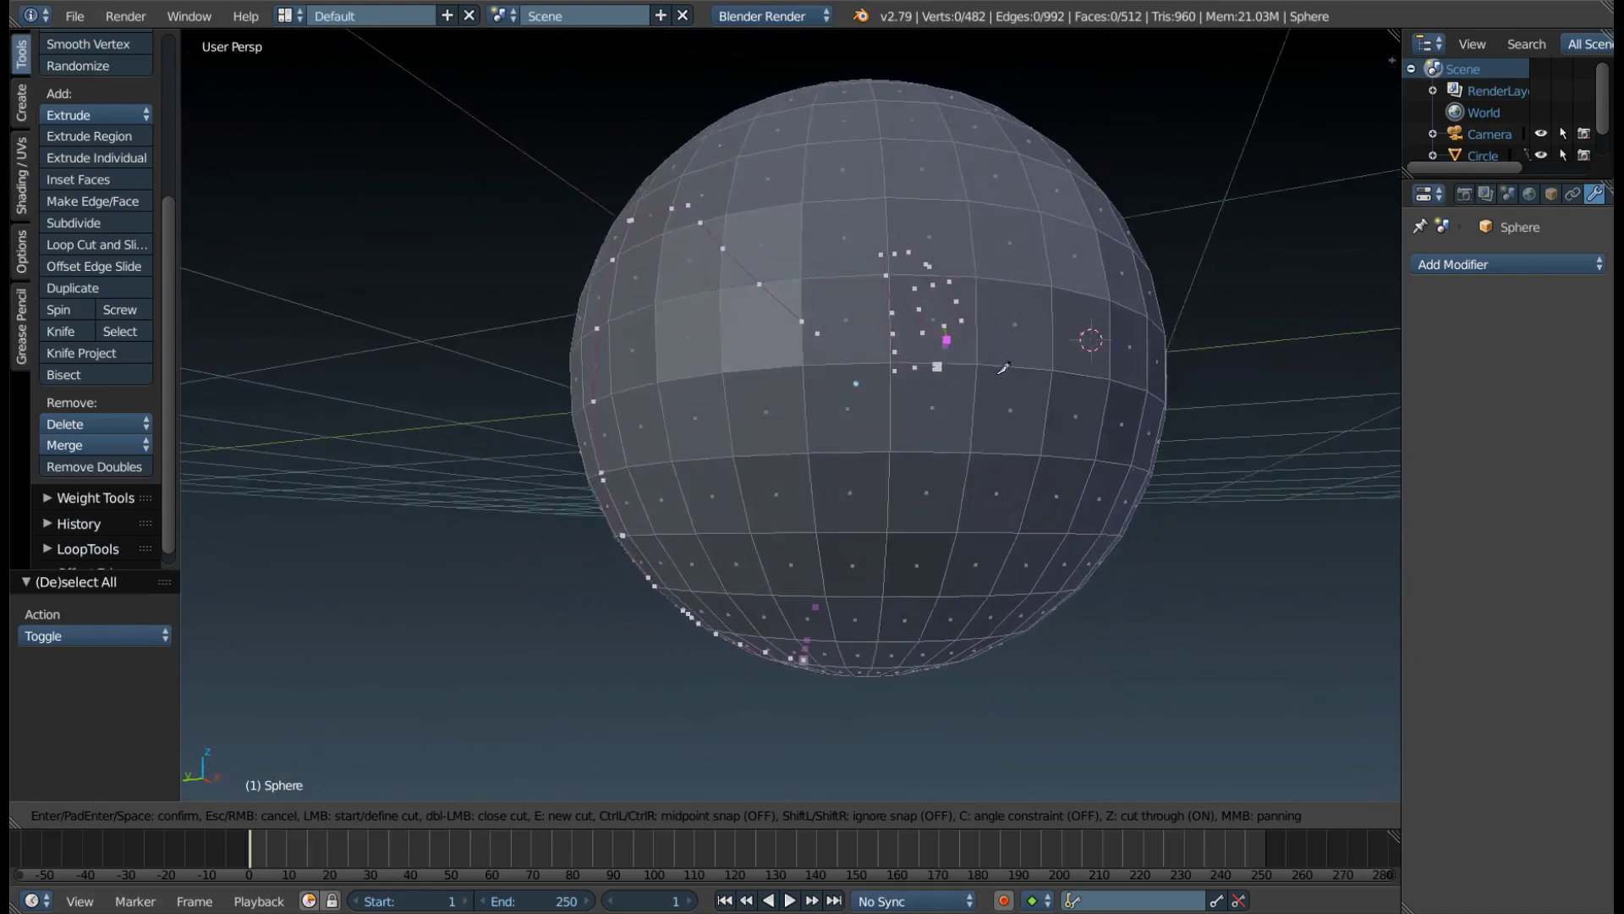
middle_click_drag(842, 461, 835, 515)
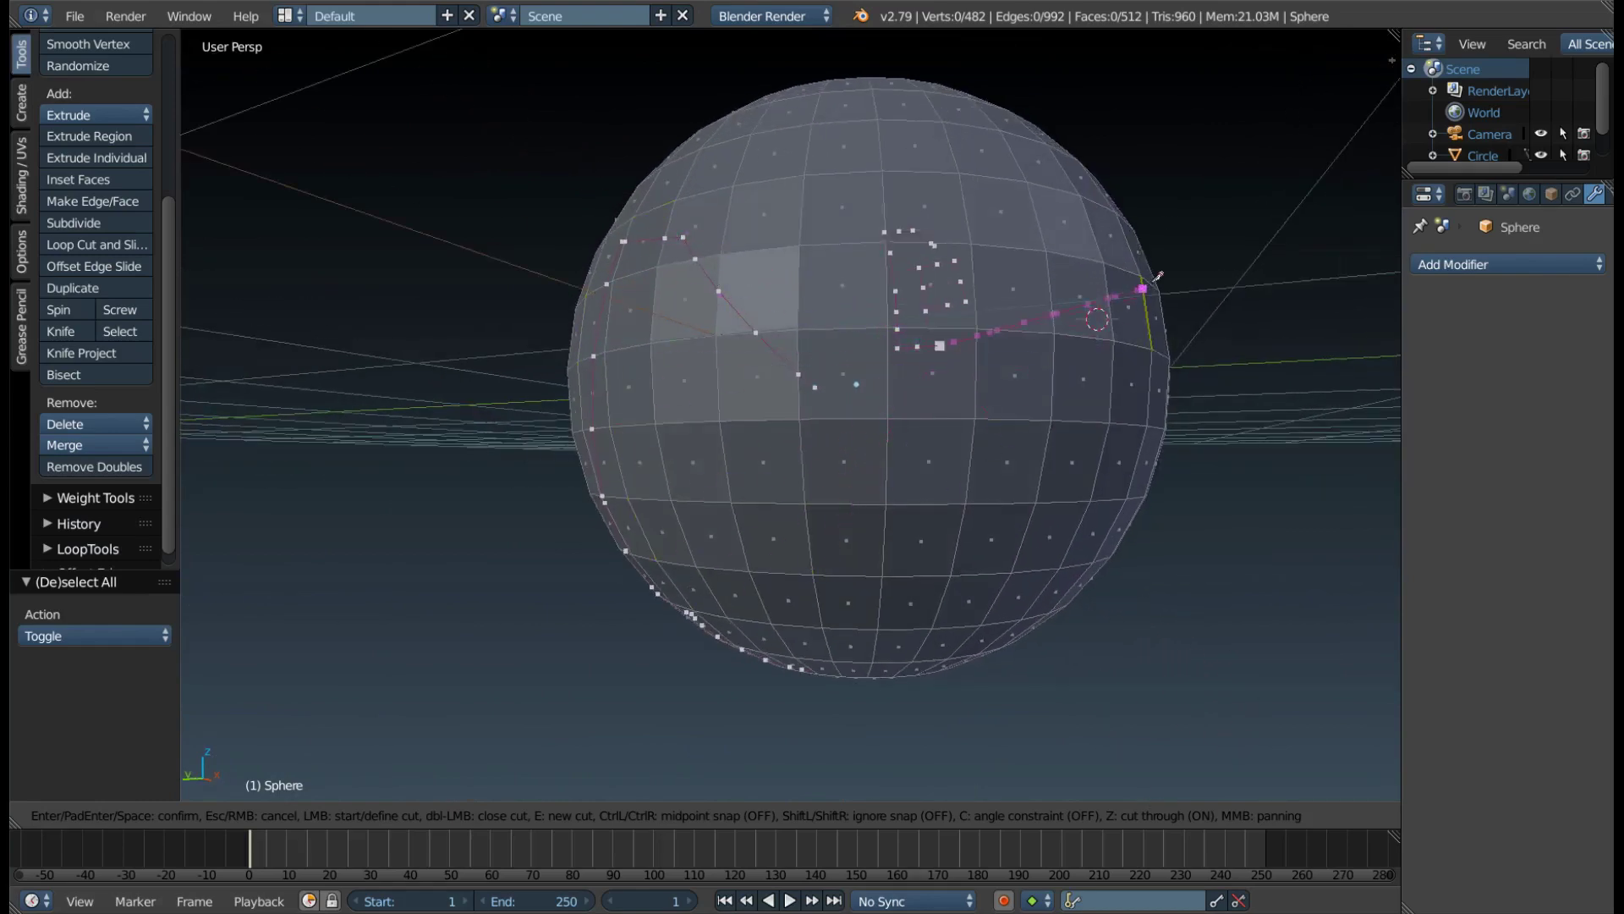
mouse_move(1239, 204)
middle_mouse_down()
mouse_move(884, 259)
mouse_move(873, 326)
middle_mouse_up()
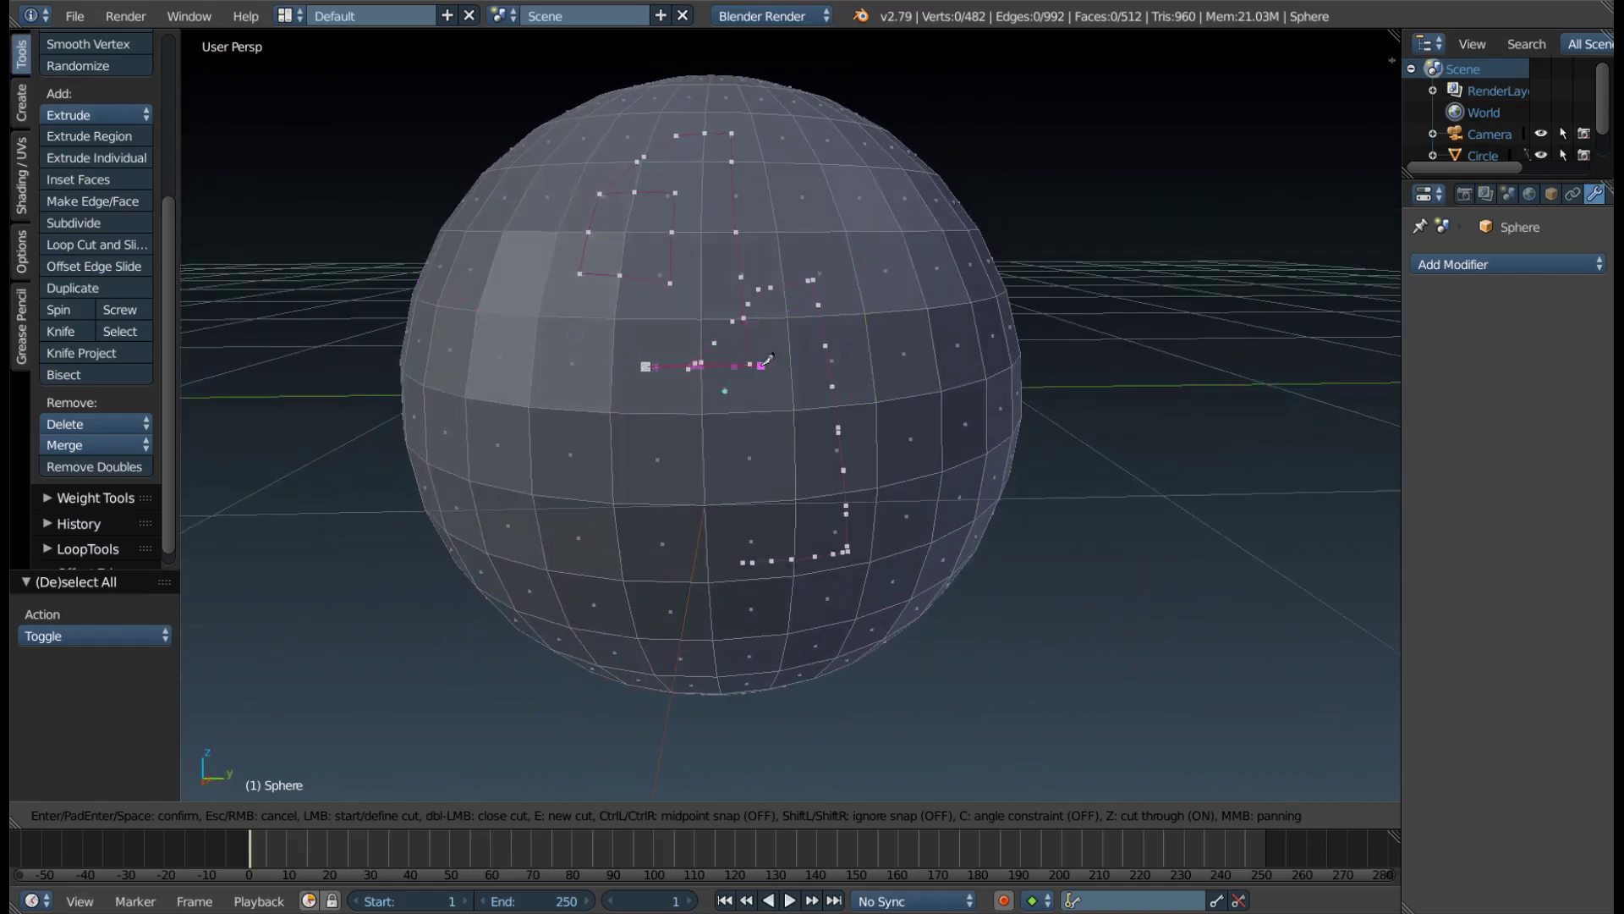
key("Escape")
scroll(769, 374, "down", 1)
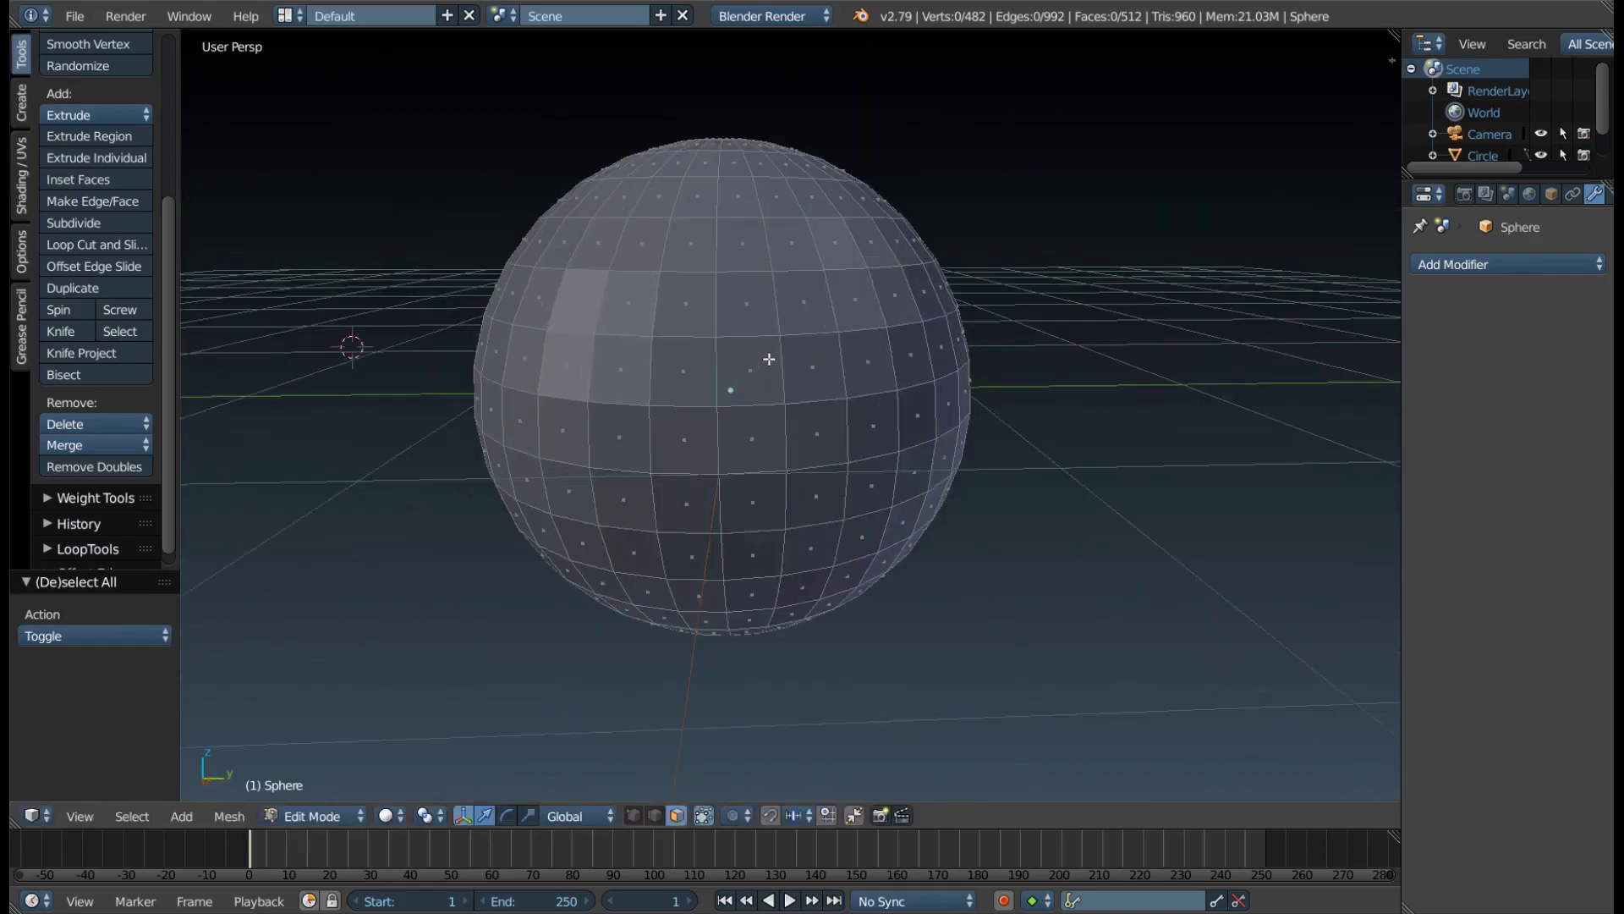
key("k")
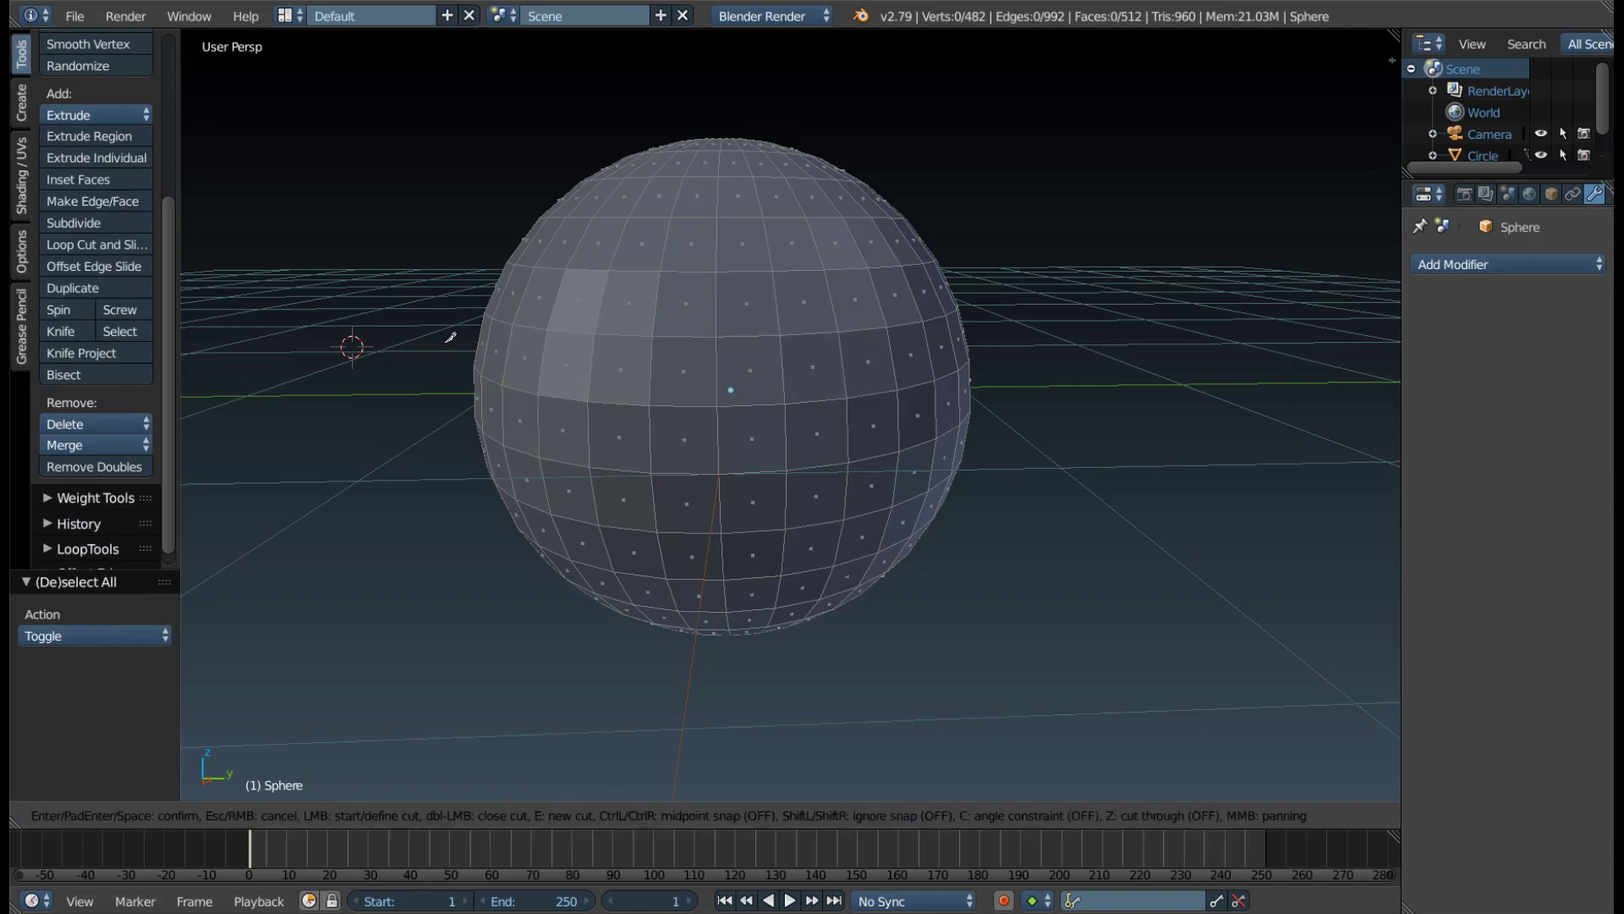
left_click(434, 340)
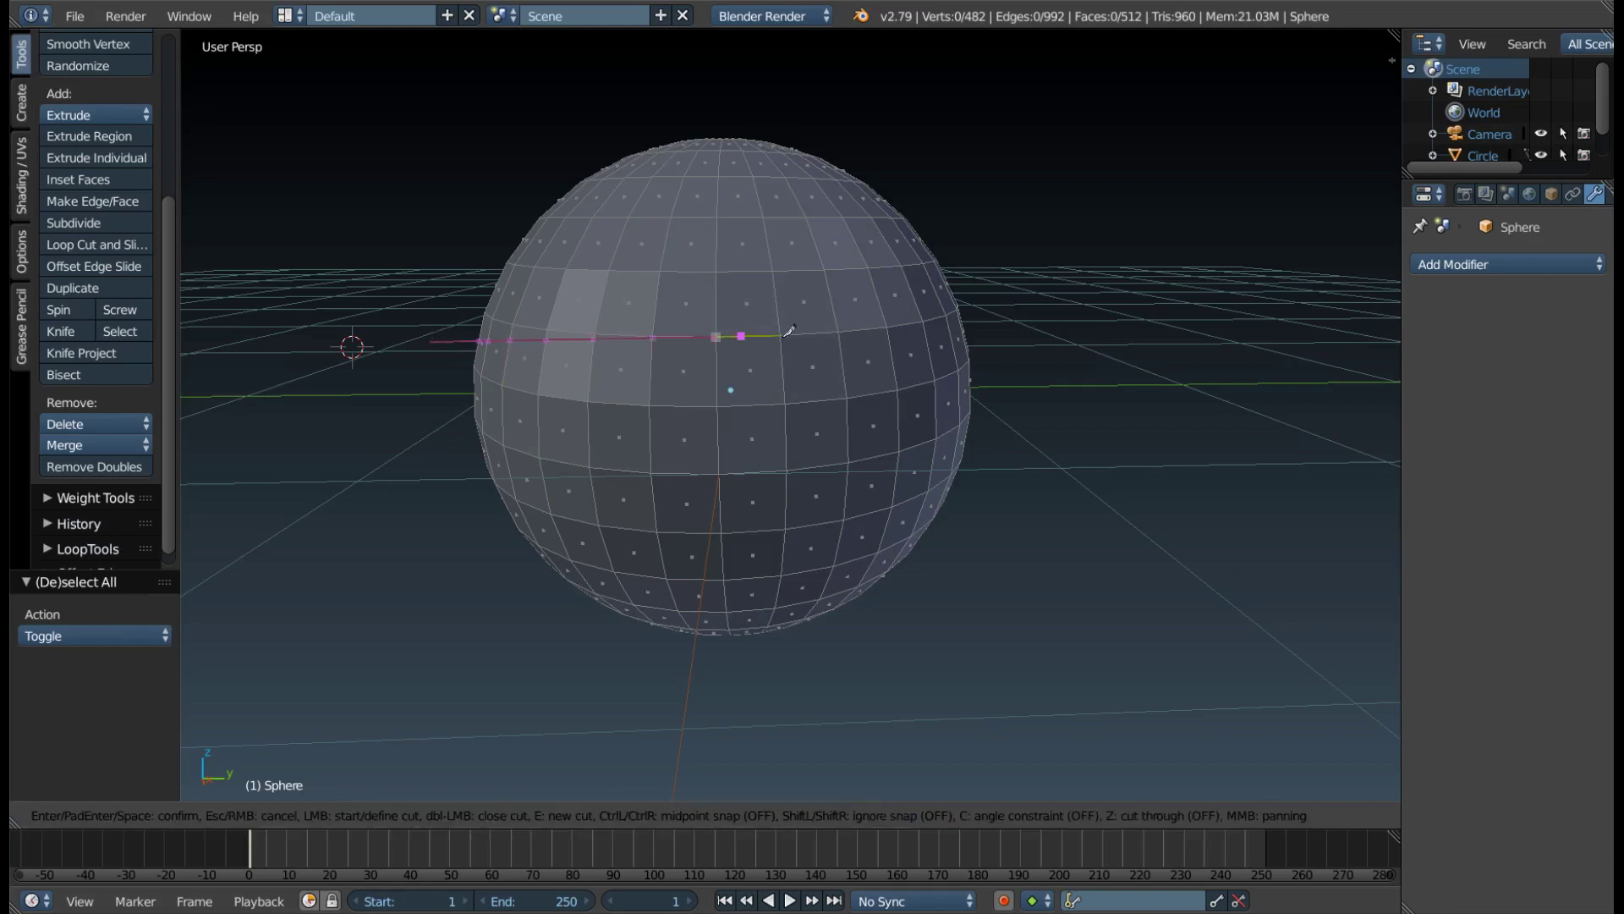
left_click(1043, 333)
key("Return")
mouse_move(980, 347)
middle_mouse_down()
mouse_move(656, 334)
mouse_move(699, 351)
mouse_move(885, 317)
mouse_move(759, 330)
middle_mouse_up()
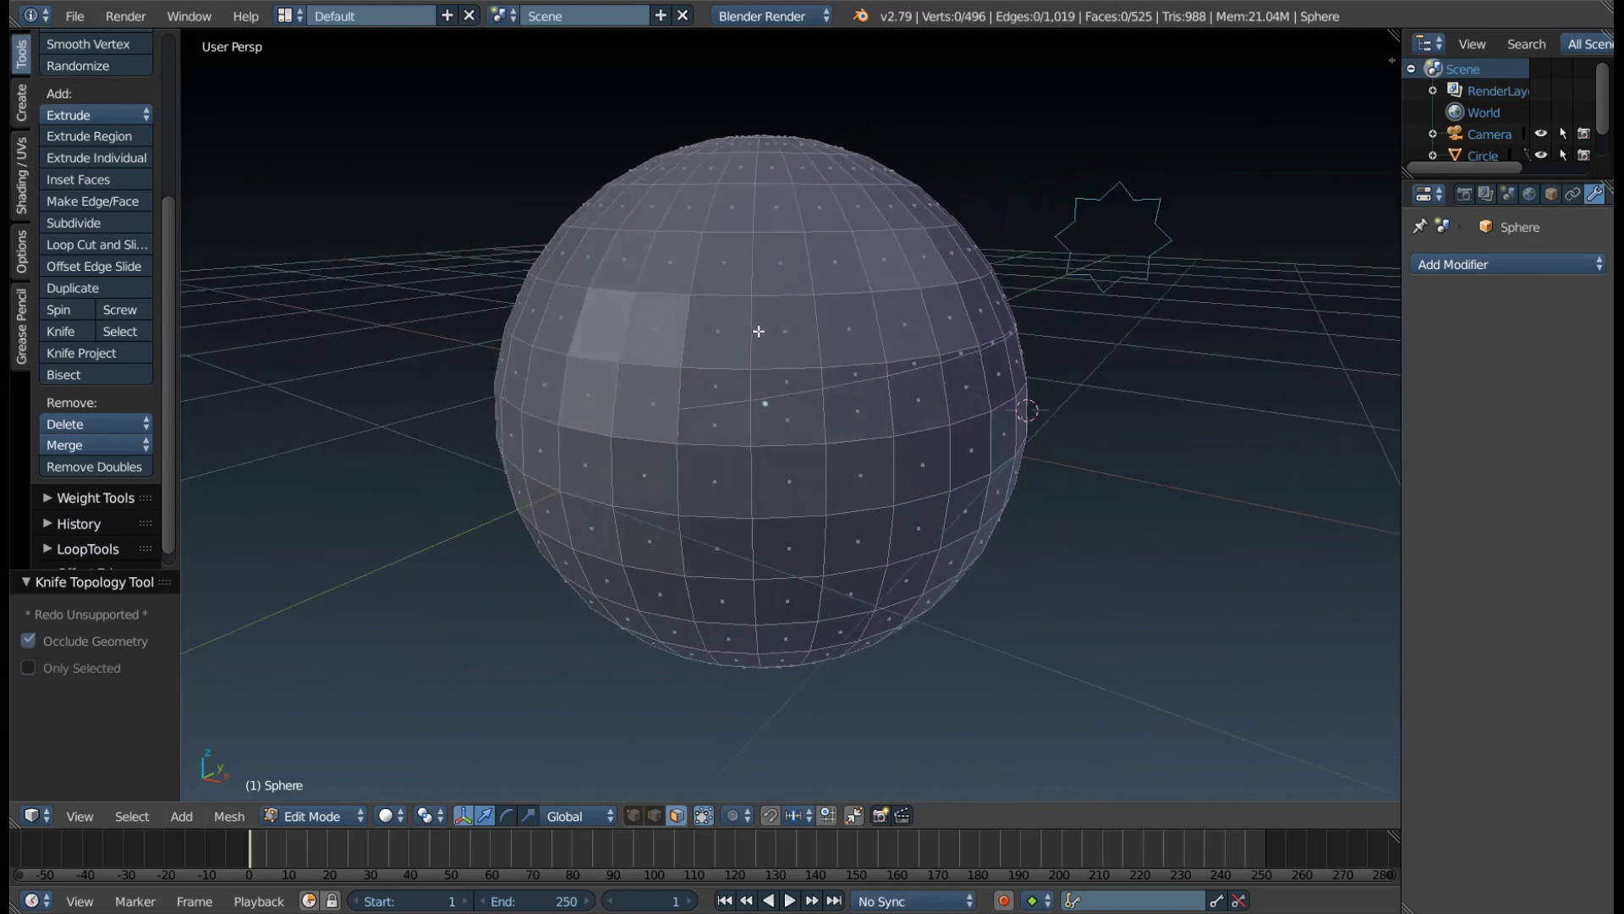
scroll(697, 428, "up", 3)
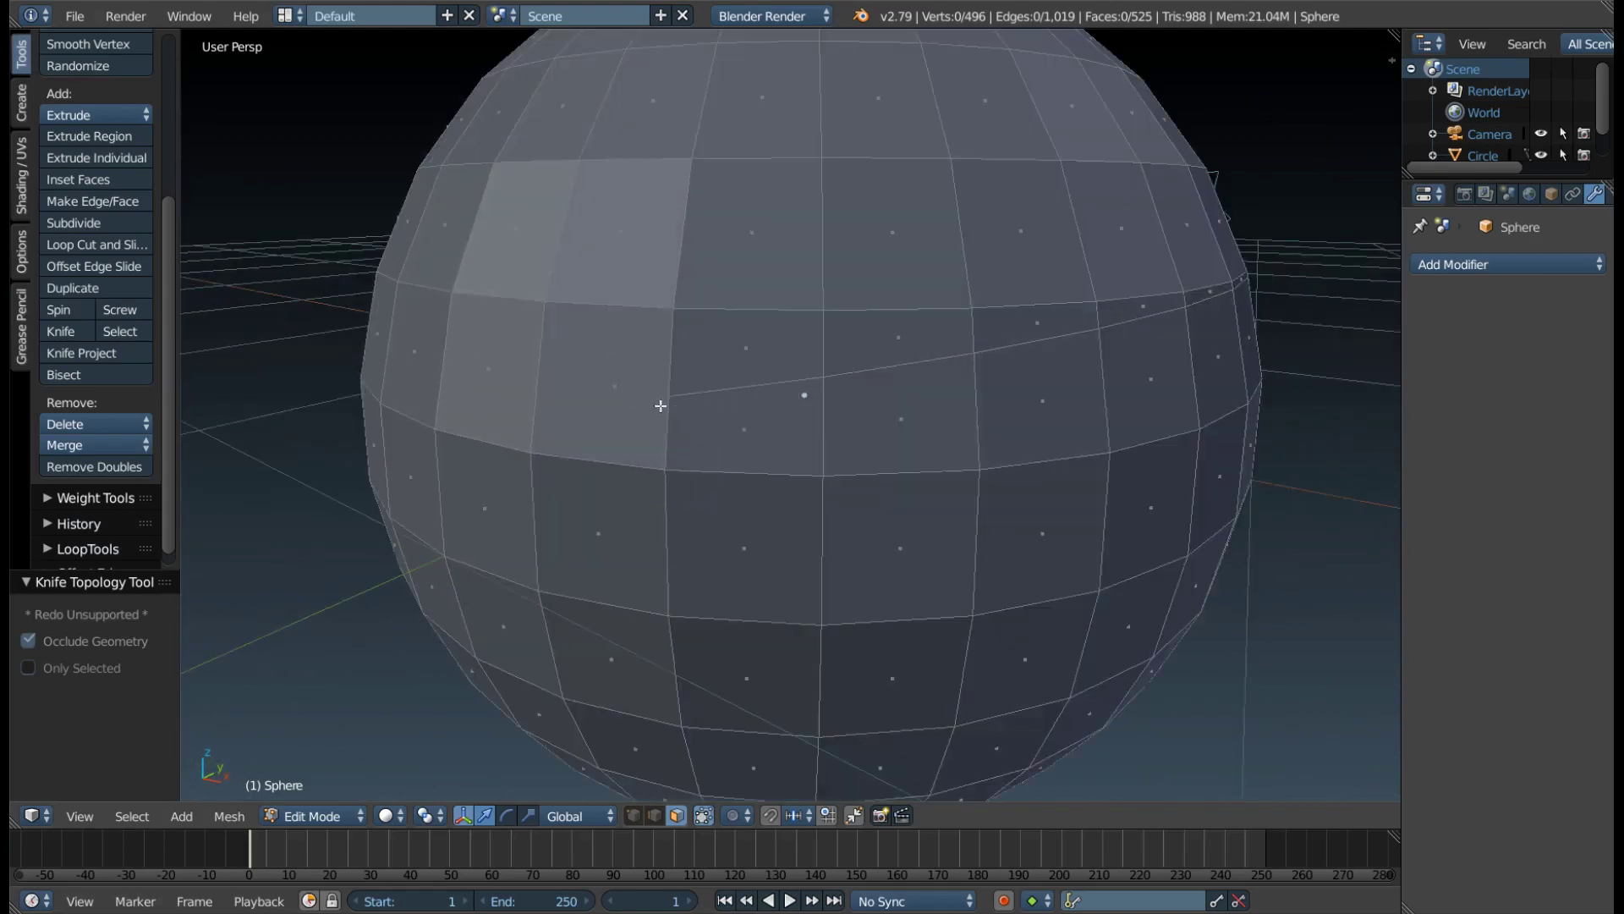
scroll(783, 381, "down", 2)
scroll(790, 384, "down", 1)
key("Escape")
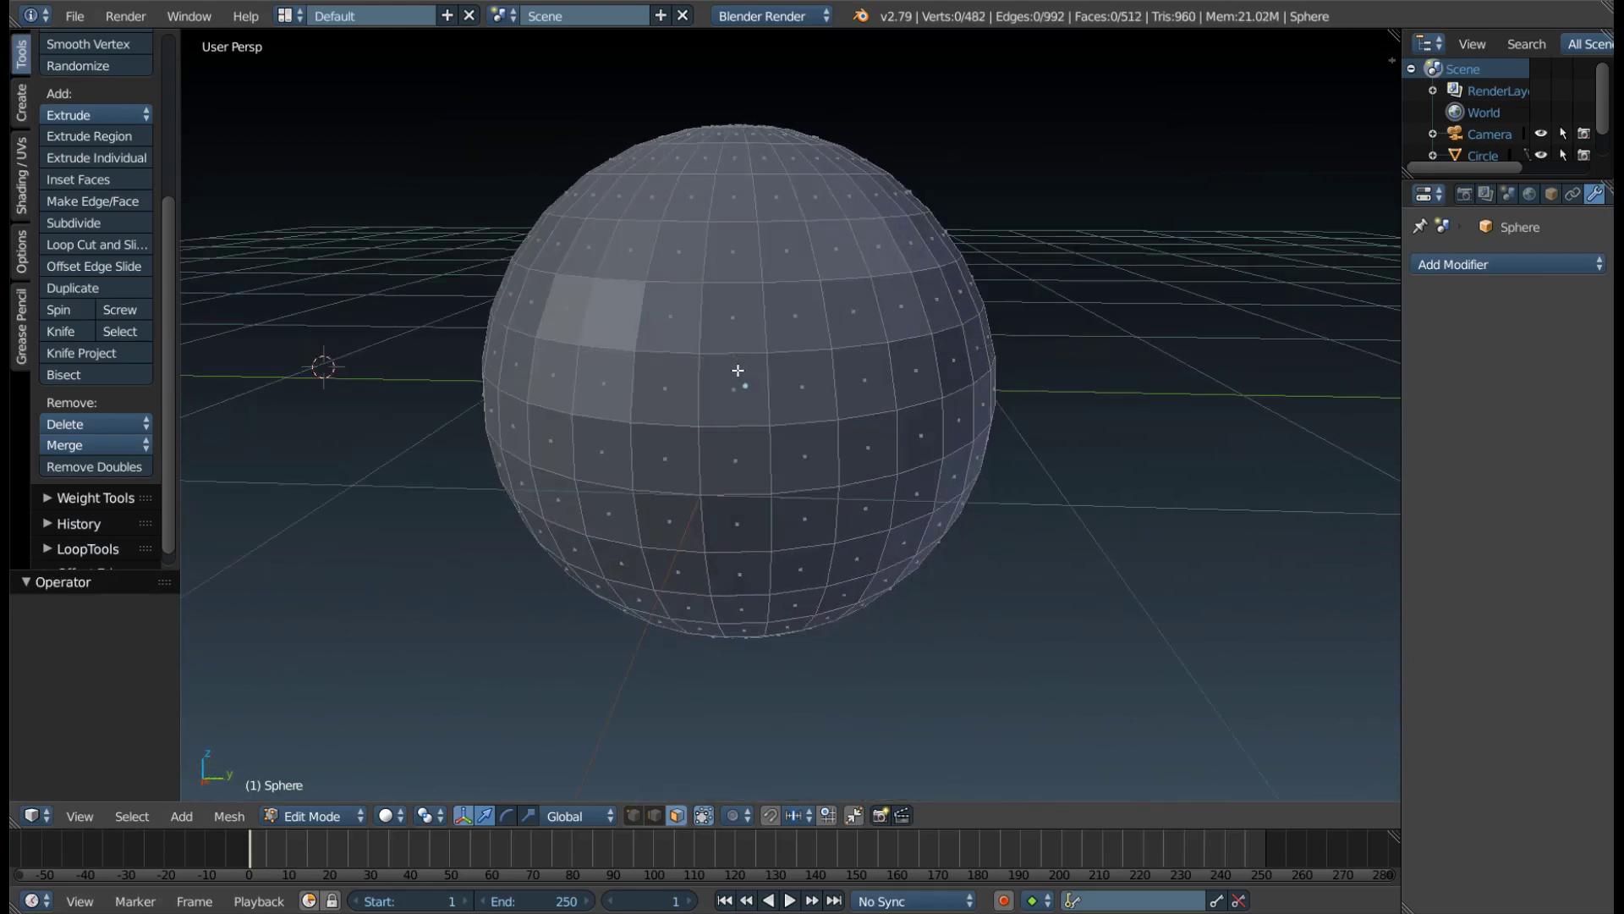
middle_click_drag(586, 369, 587, 339)
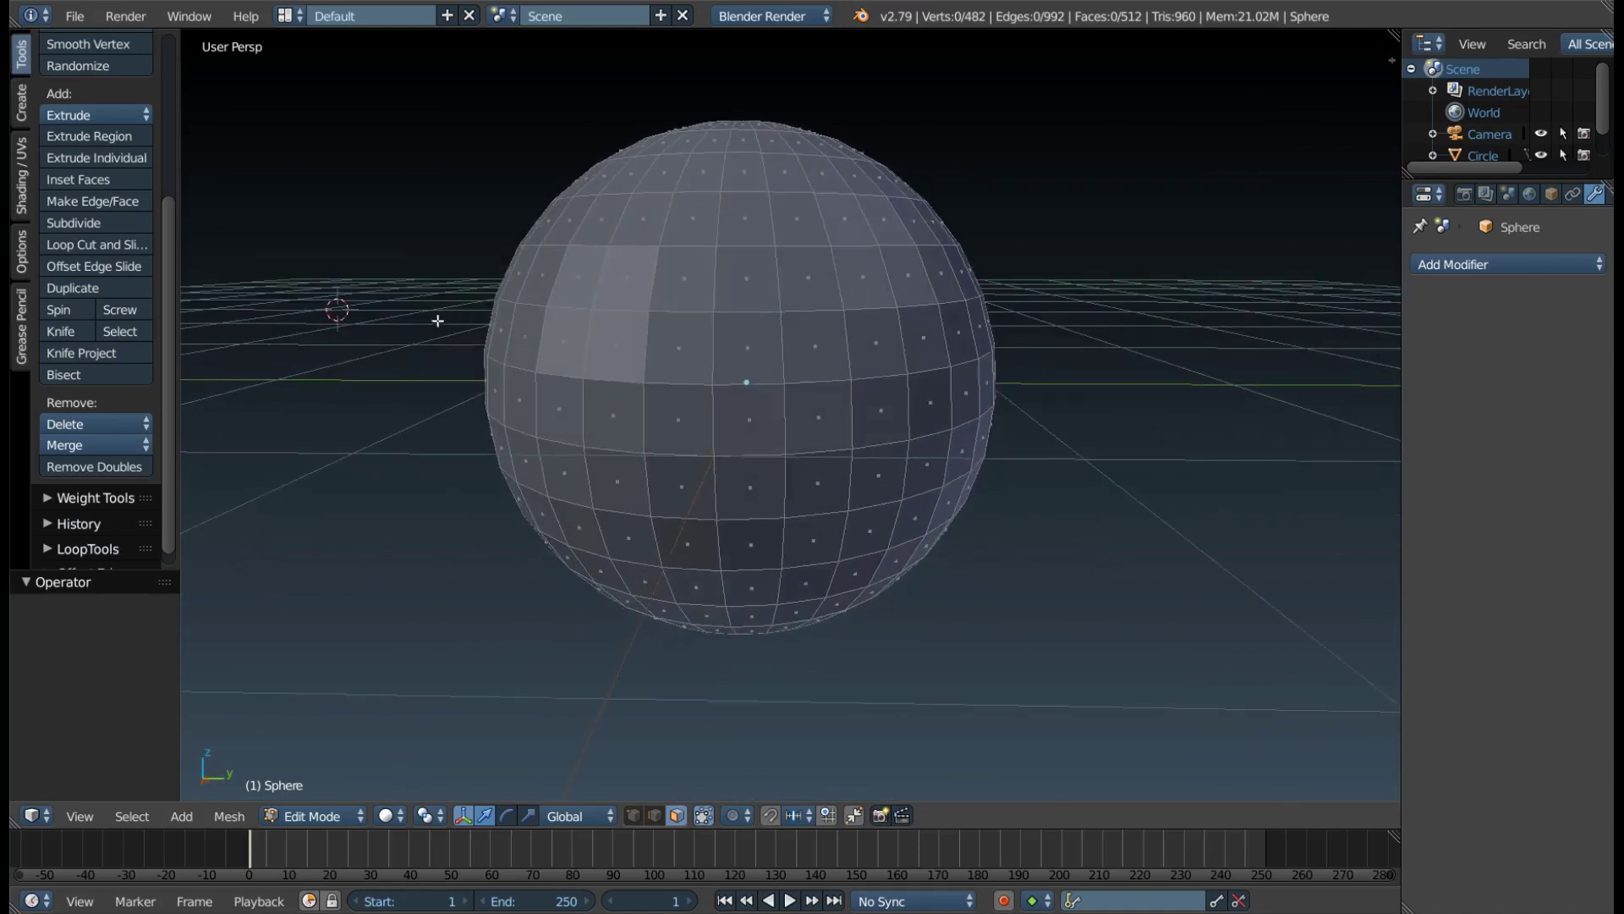
key("k")
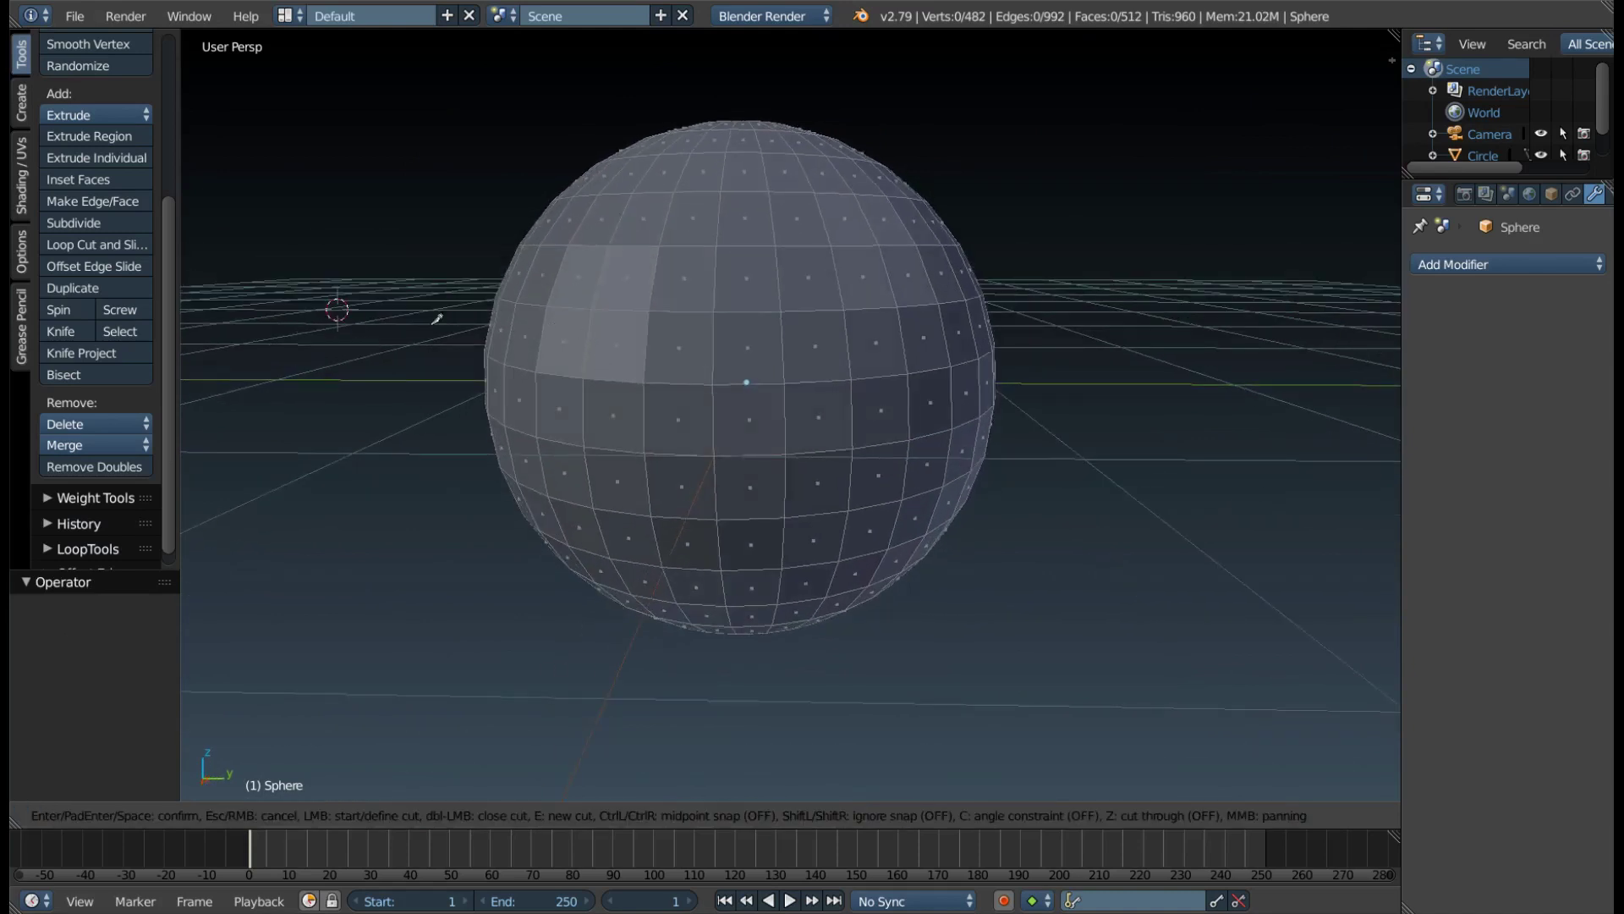
key("z")
left_click_drag(441, 328, 1069, 328)
key("Return")
mouse_move(636, 332)
middle_mouse_down()
mouse_move(875, 344)
mouse_move(699, 341)
mouse_move(797, 304)
mouse_move(922, 304)
middle_mouse_up()
mouse_move(527, 372)
middle_mouse_down()
mouse_move(620, 381)
mouse_move(382, 397)
mouse_move(726, 363)
mouse_move(675, 369)
mouse_move(668, 407)
mouse_move(614, 370)
middle_mouse_up()
key("ctrl+z")
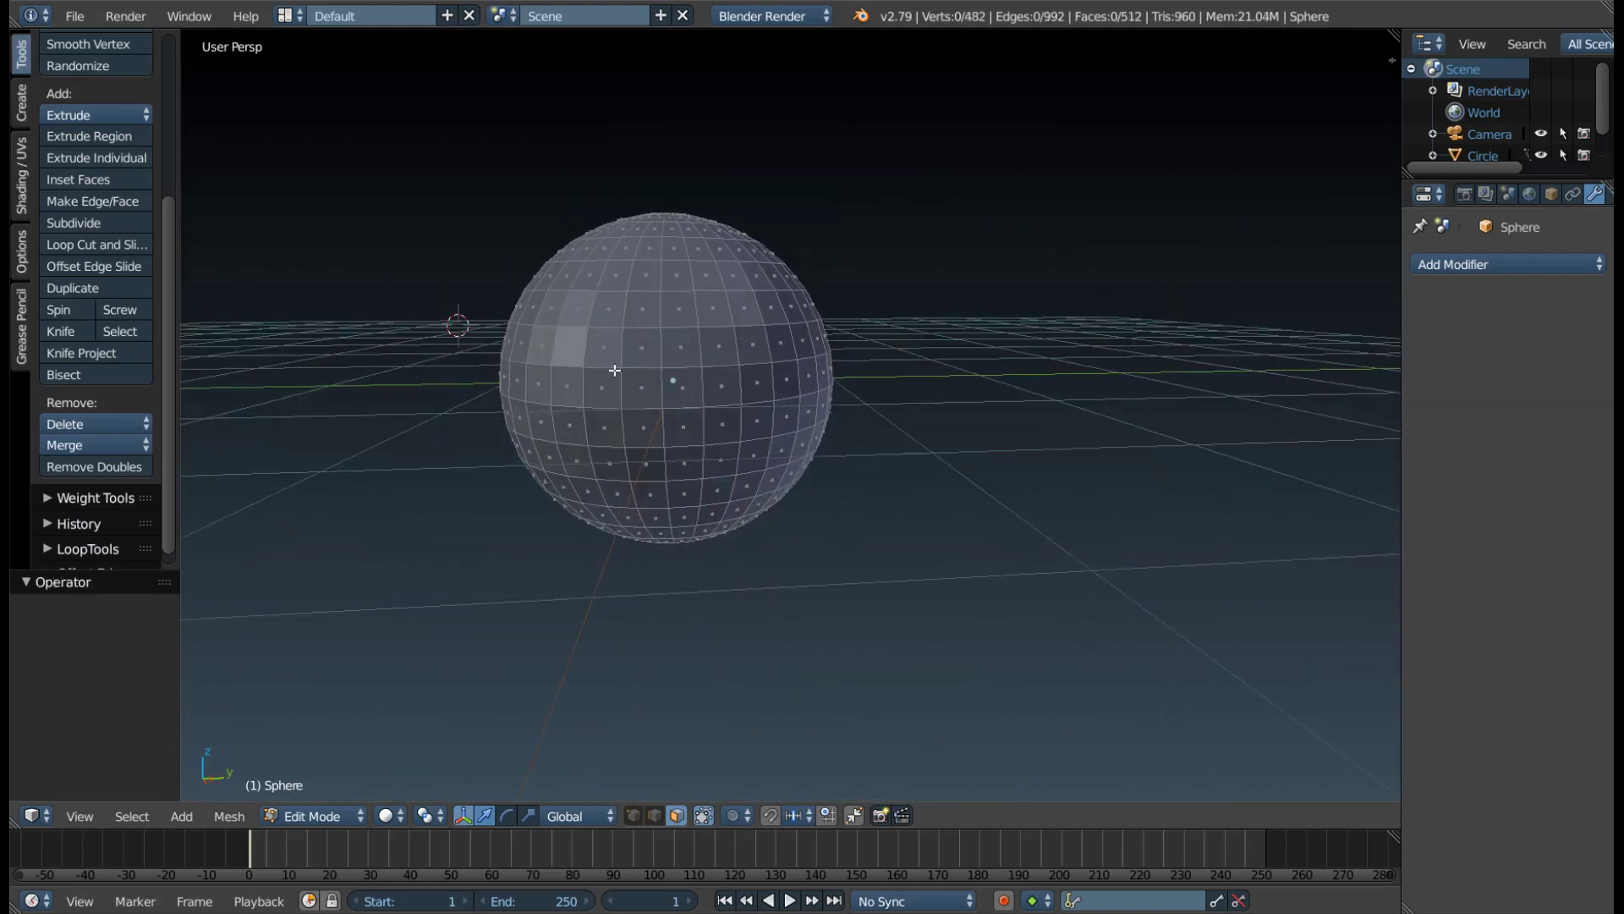
middle_click_drag(478, 361, 504, 394)
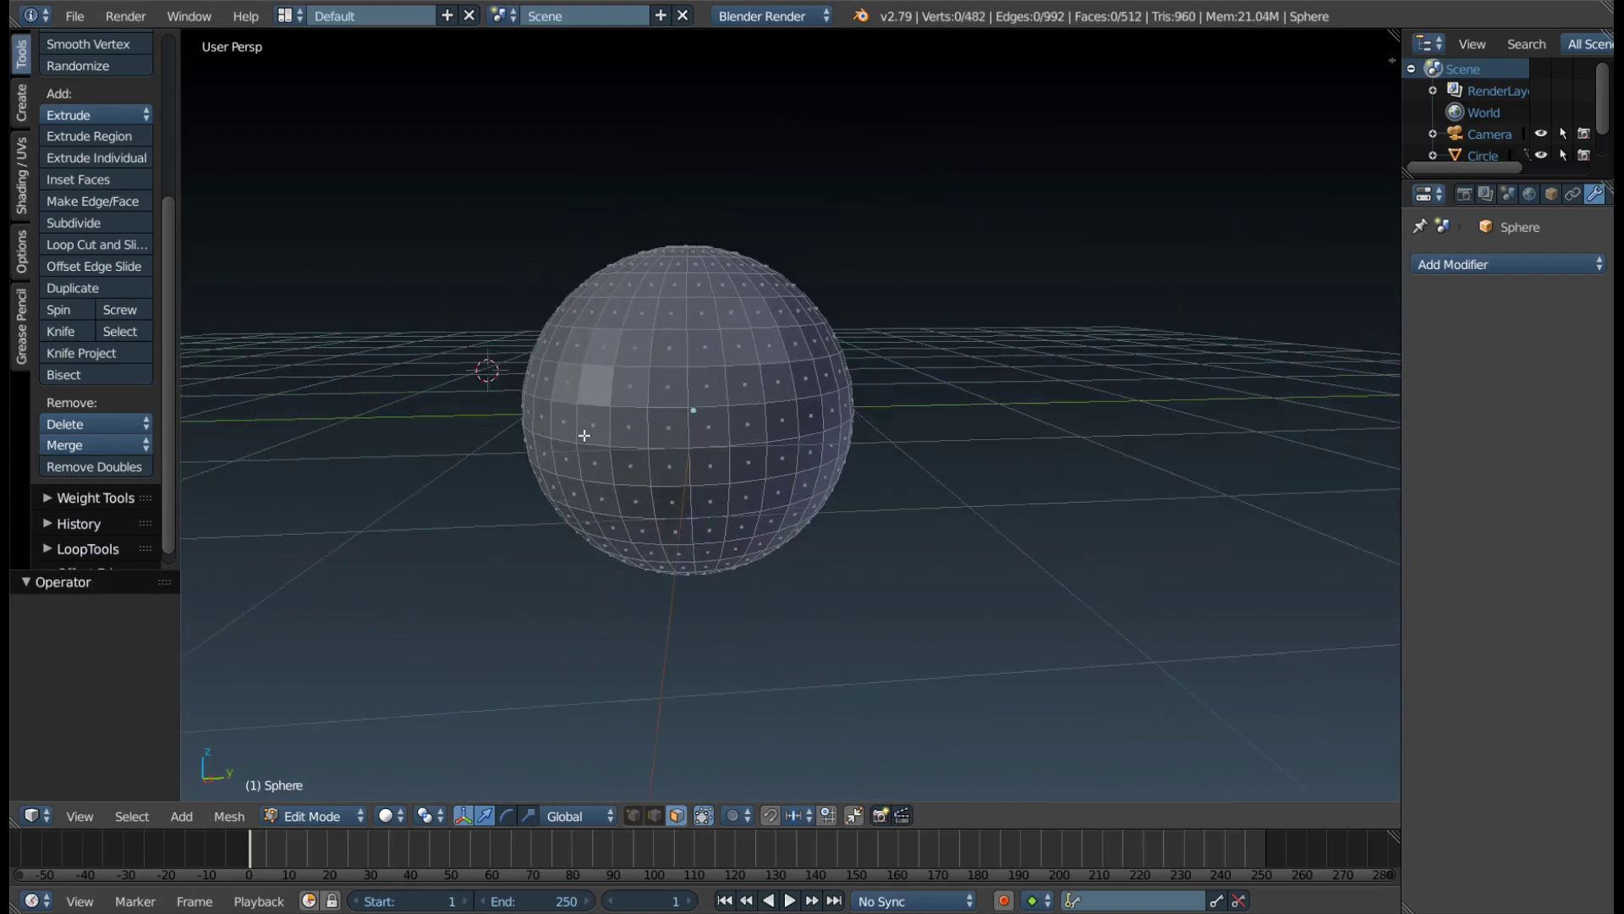
scroll(592, 438, "up", 1)
scroll(613, 444, "up", 1)
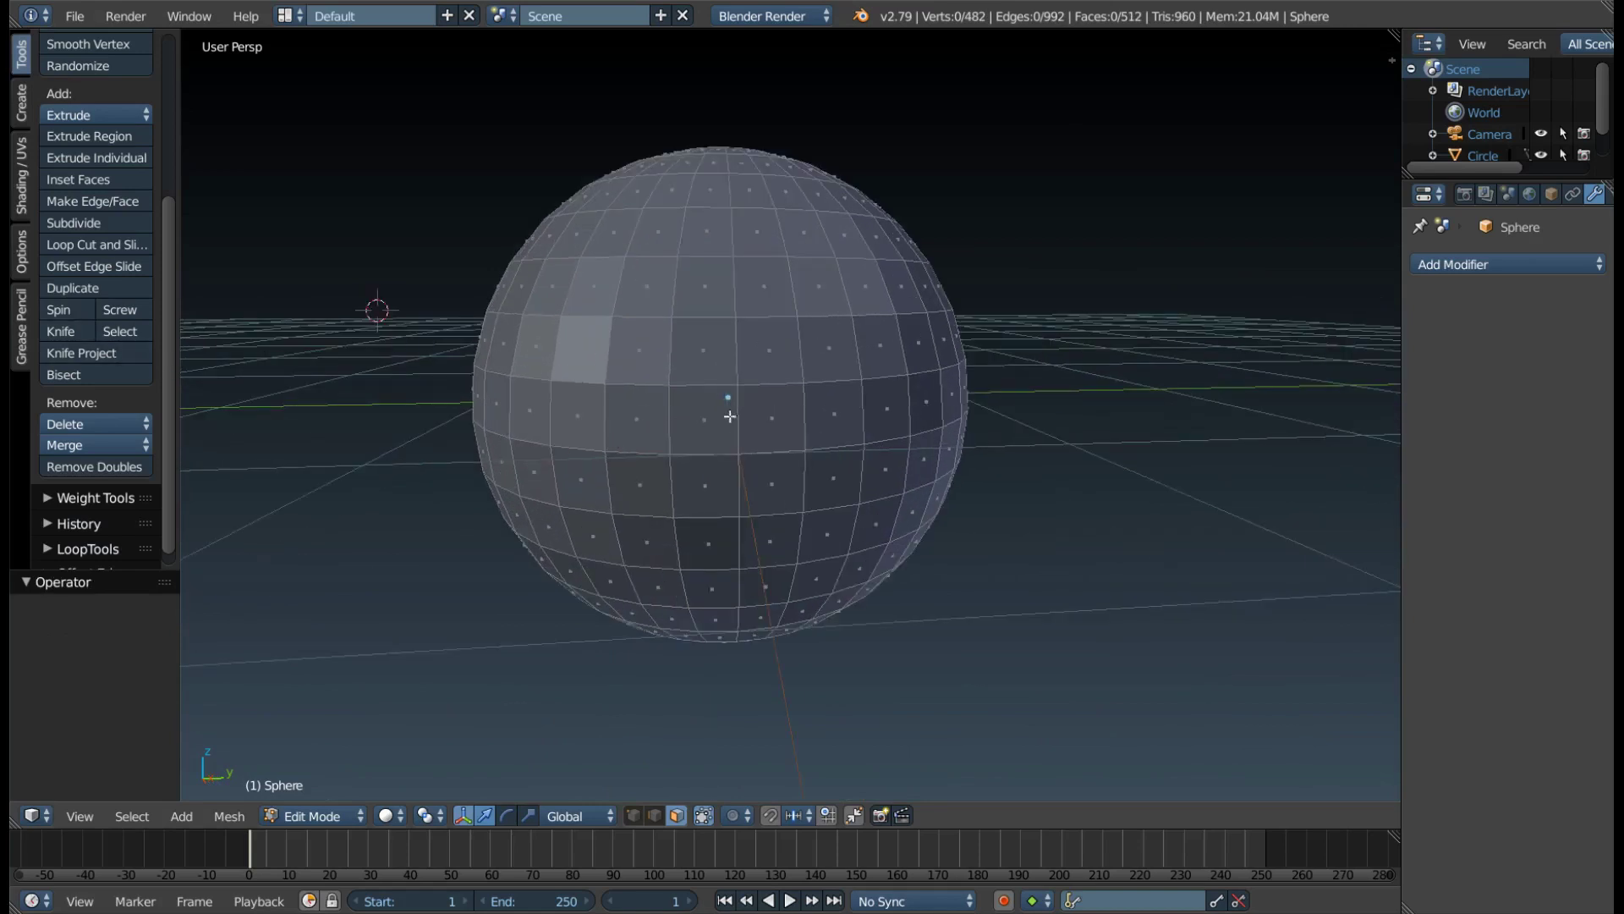
Select eight front faces in two rows of four
left_click(586, 365)
left_click(647, 354, "shift")
left_click(706, 351, "shift")
left_click(772, 354, "shift")
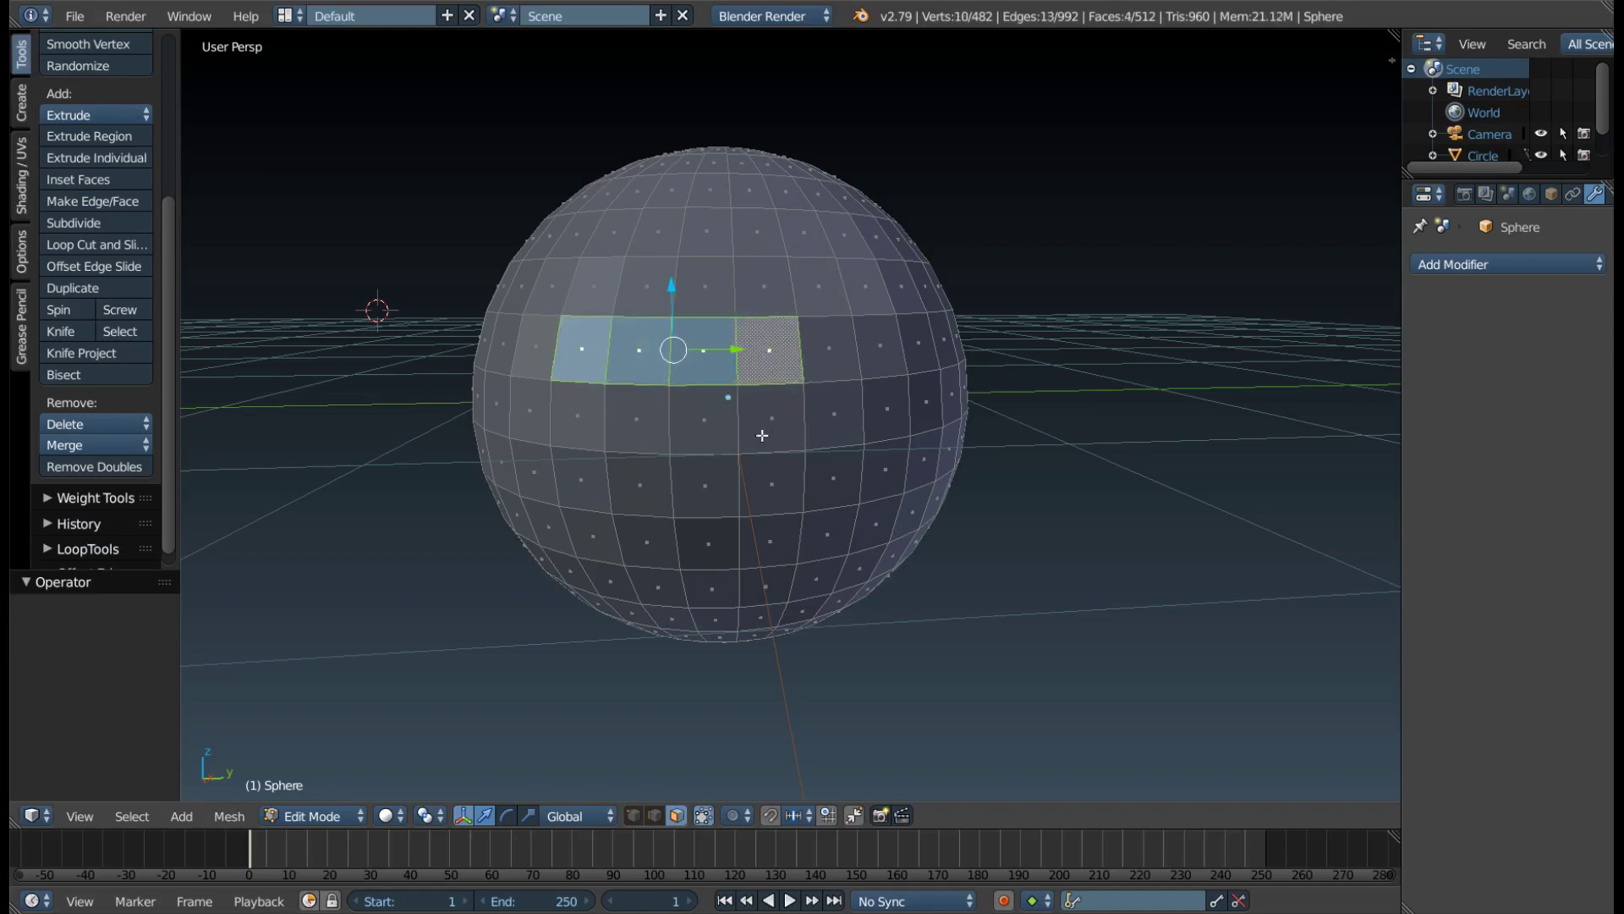
left_click(762, 435, "shift")
left_click(704, 419, "shift")
left_click(639, 419, "shift")
left_click(575, 415, "shift")
mouse_move(567, 411)
middle_mouse_down()
mouse_move(586, 400)
mouse_move(206, 333)
middle_mouse_up()
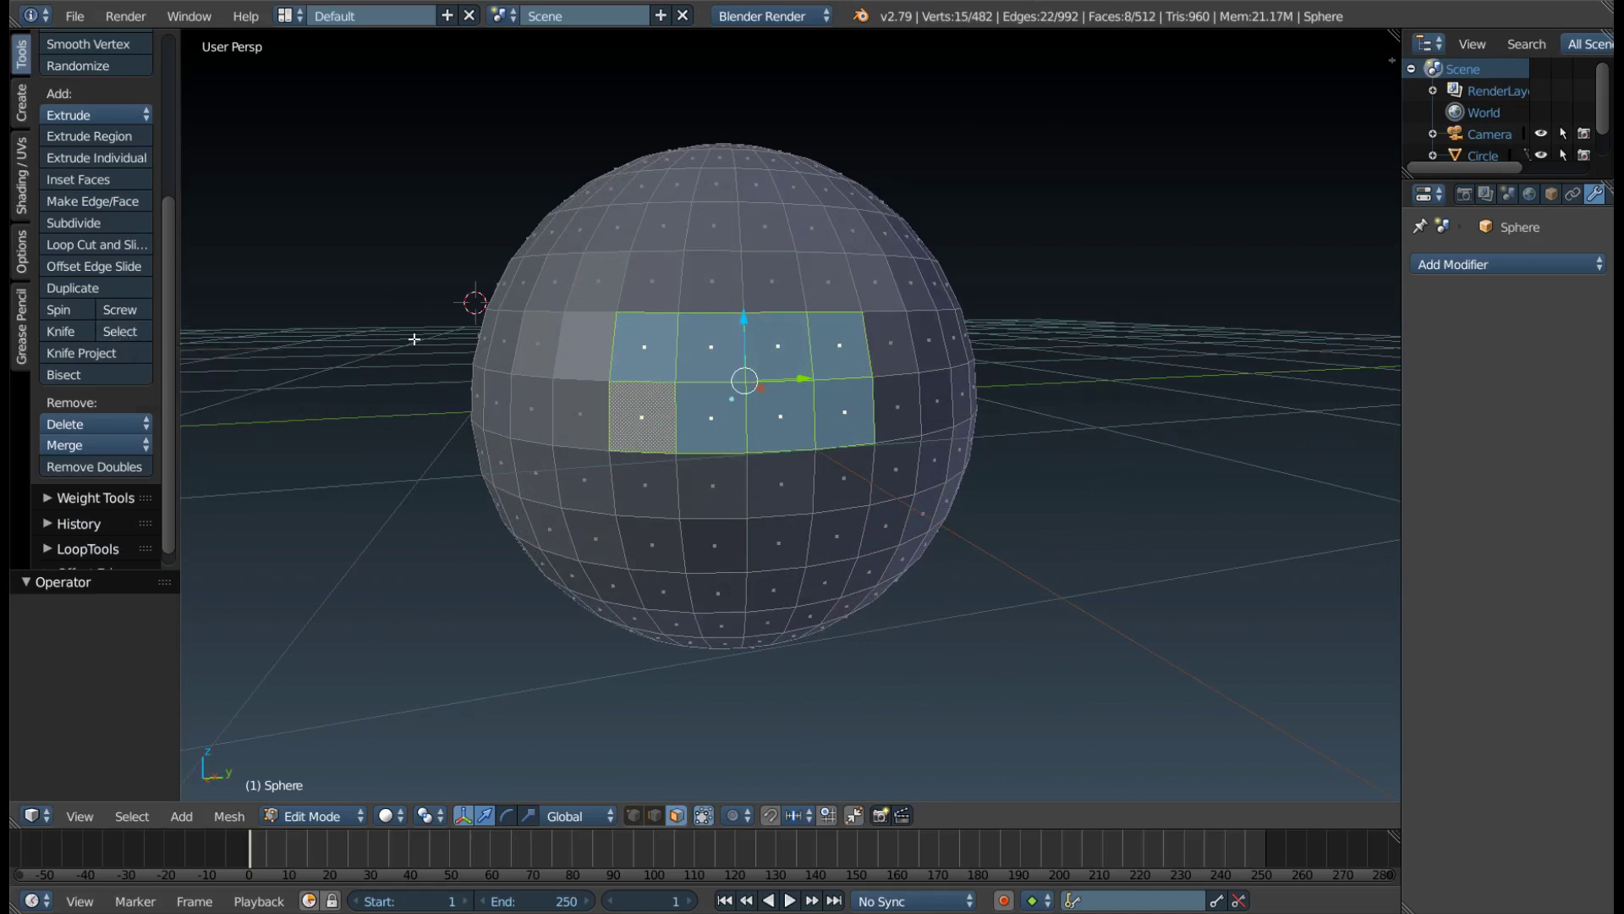
Cut a six-point zigzag knife line across the selected faces and confirm it
key("k")
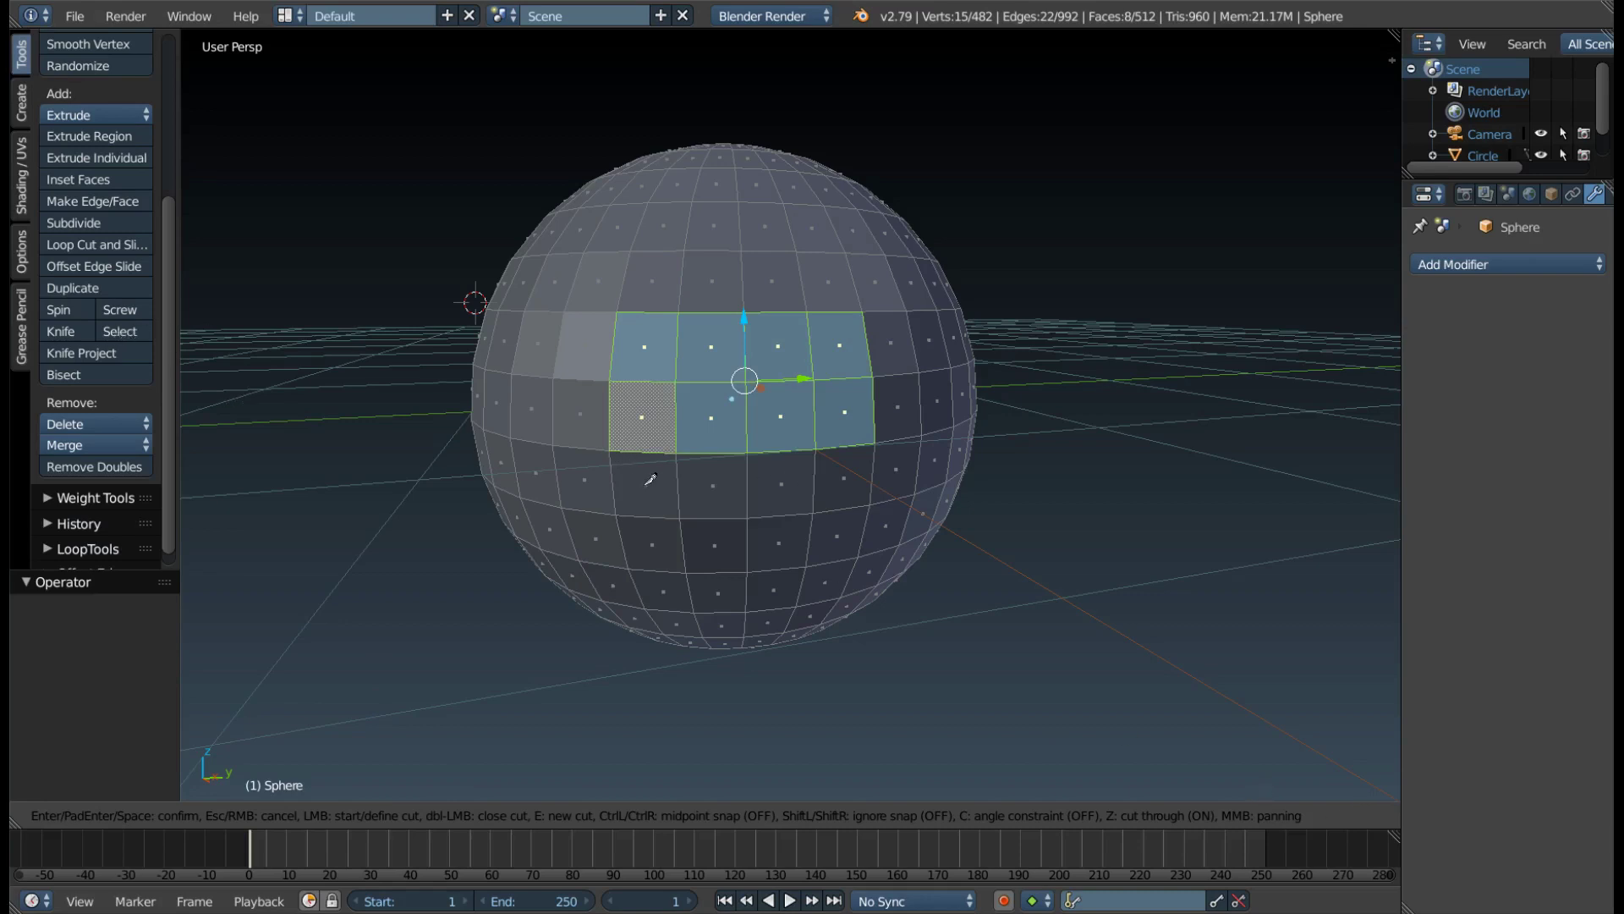
left_click(639, 480)
left_click(672, 241)
left_click(720, 474)
left_click(742, 225)
left_click(800, 488)
left_click(814, 246)
key("Return")
Inspect the zigzag cut, then undo it
middle_click_drag(814, 459, 765, 464)
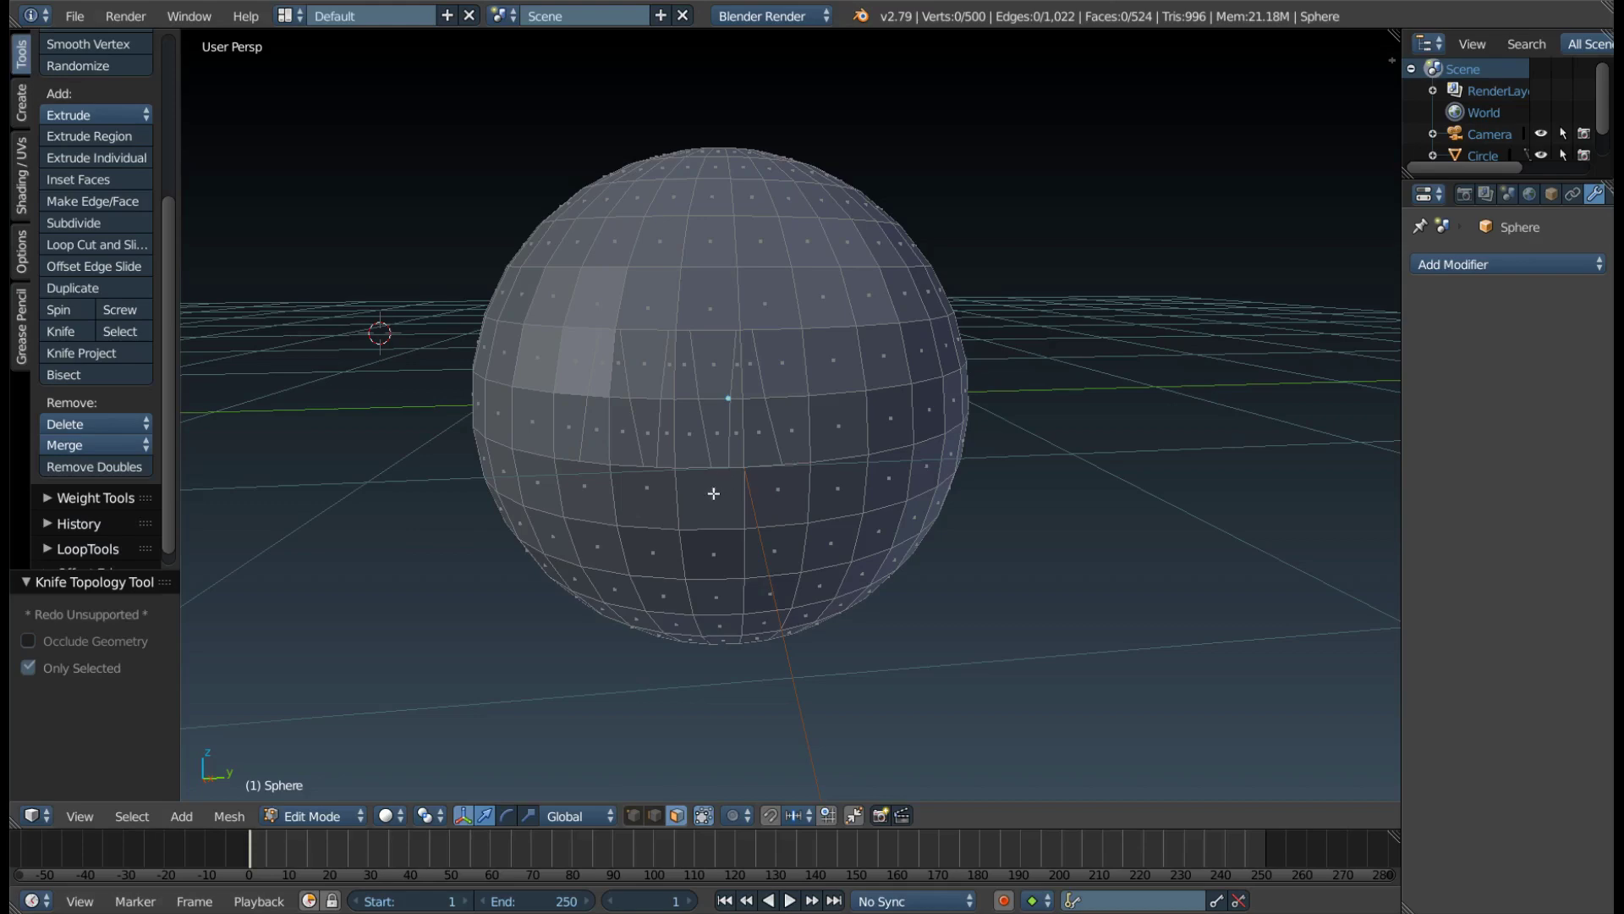
middle_click_drag(713, 493, 707, 268)
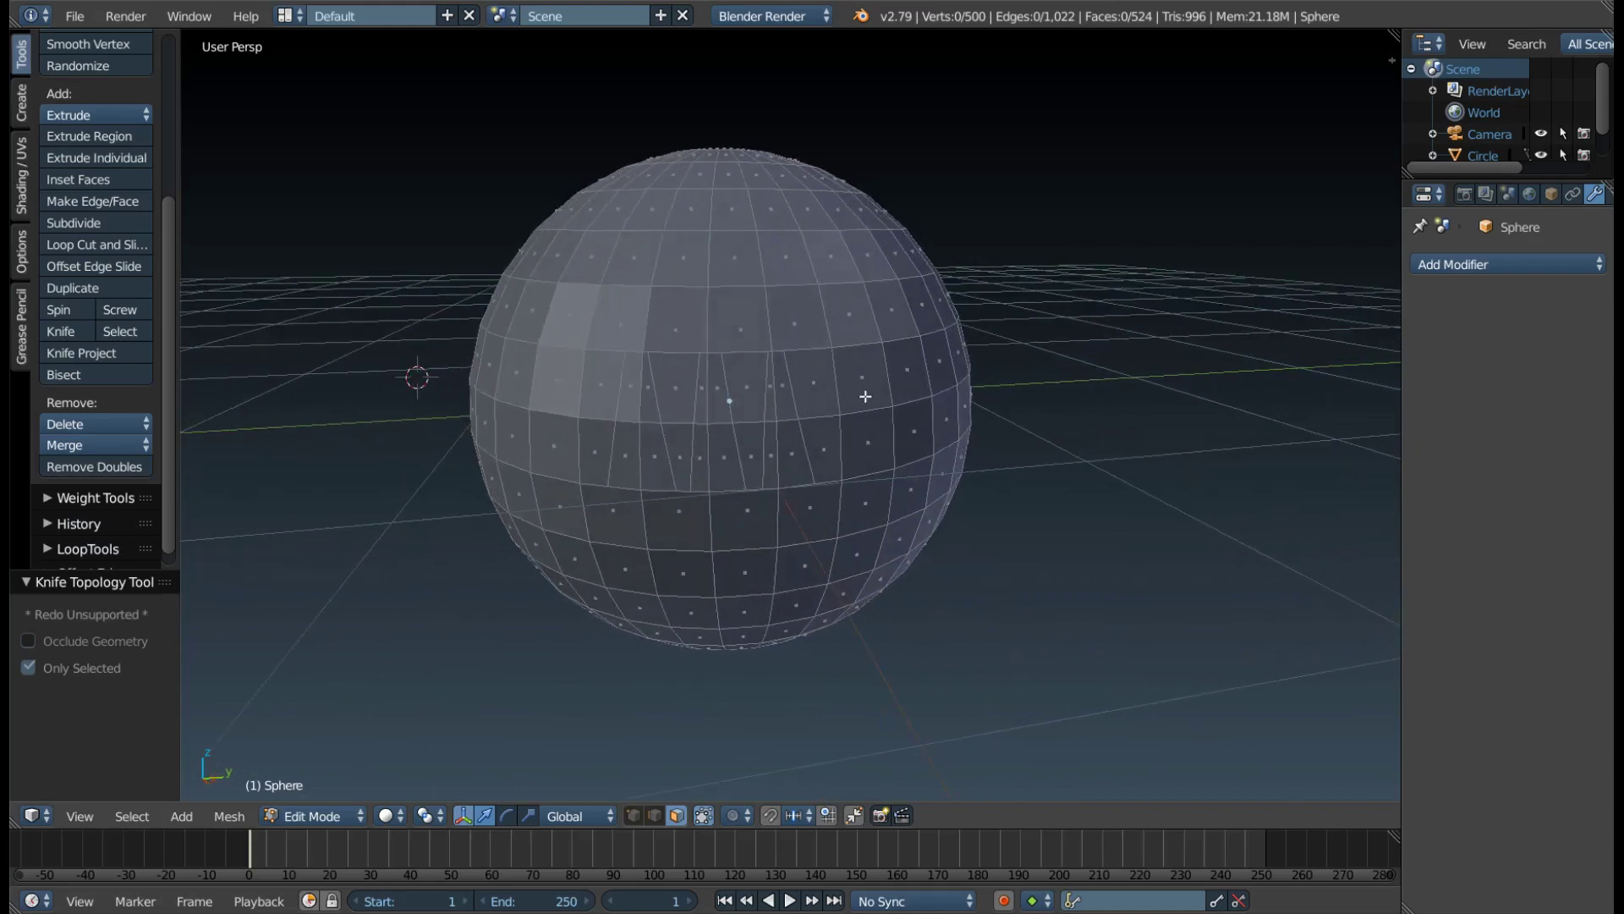
key("ctrl+z")
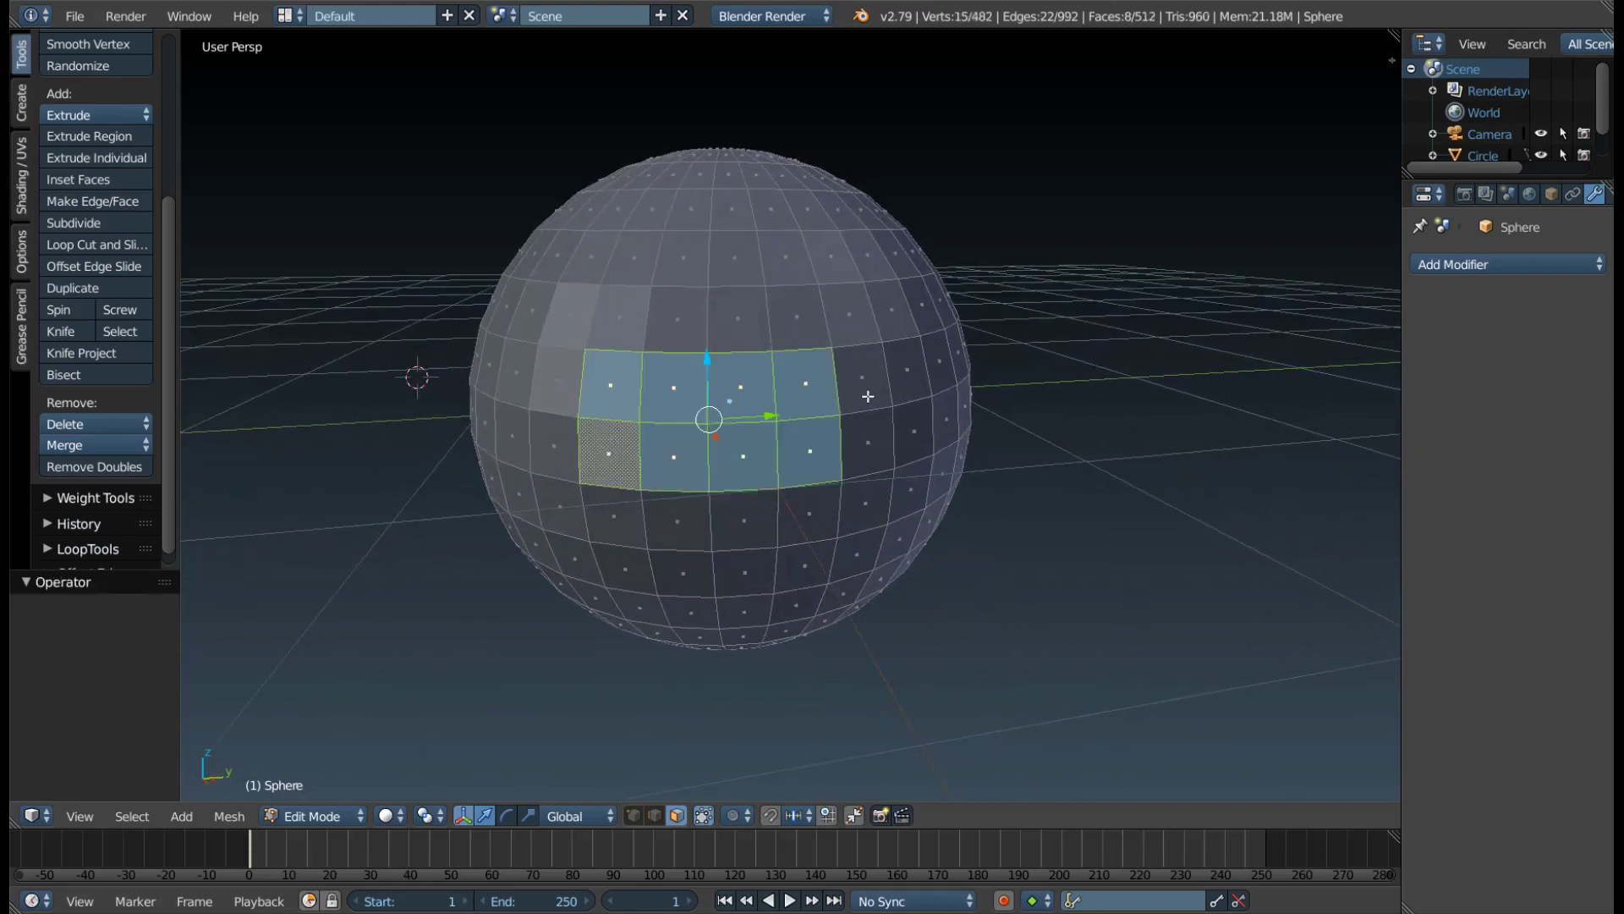
Deselect all faces and try Bisect, which warns a selection is required
mouse_move(872, 418)
middle_mouse_down()
mouse_move(846, 413)
mouse_move(858, 420)
middle_mouse_up()
key("a")
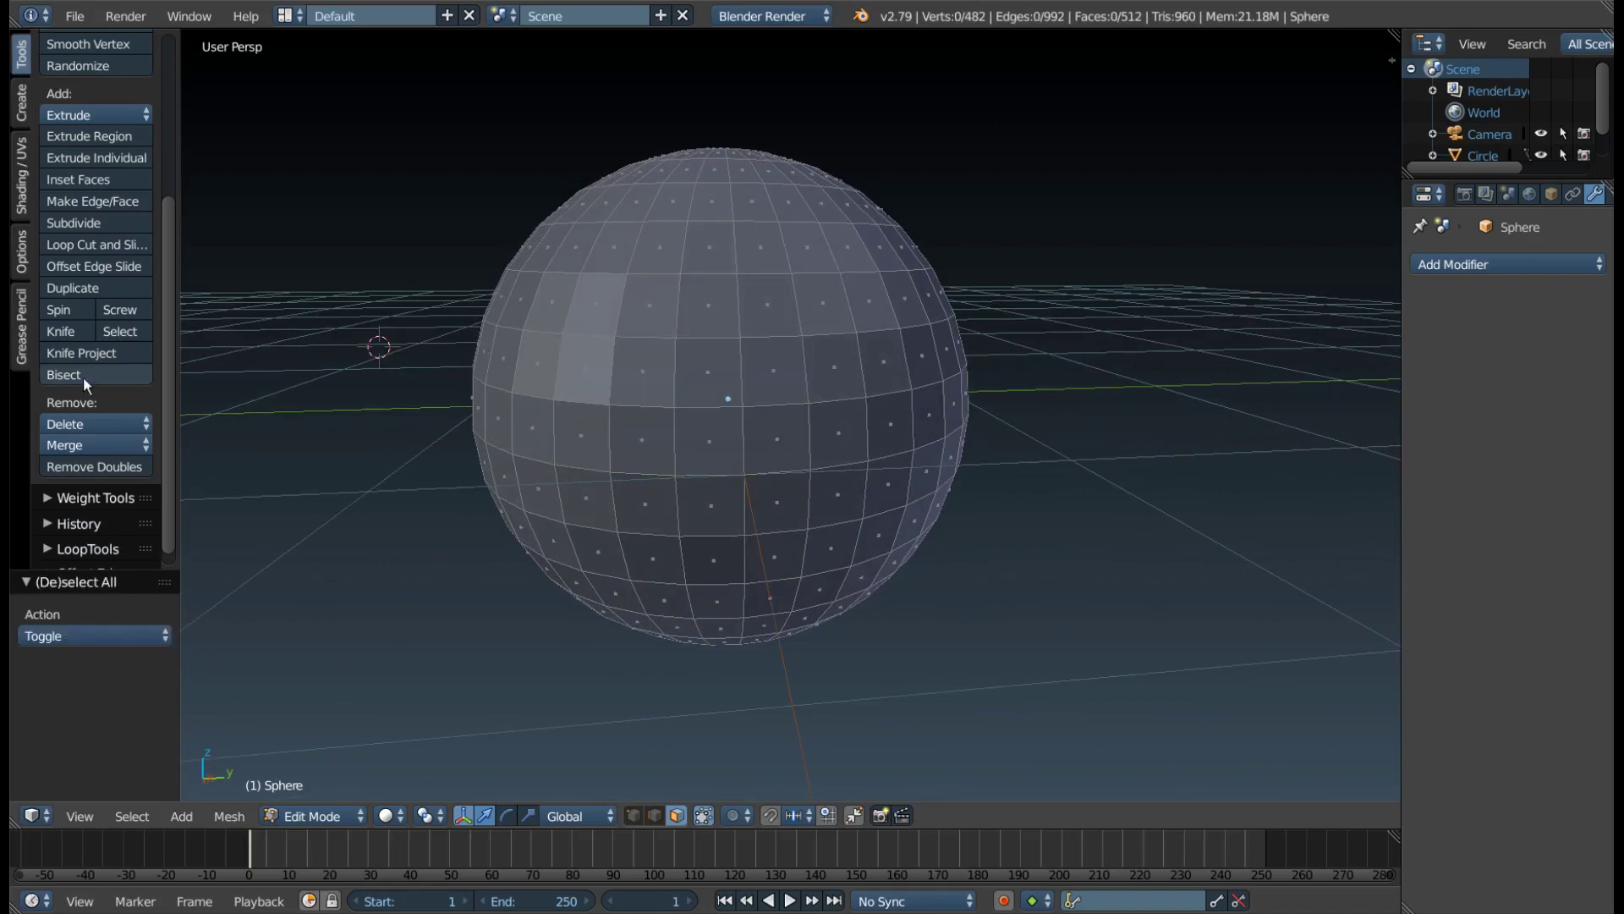
middle_click_drag(676, 476, 672, 458)
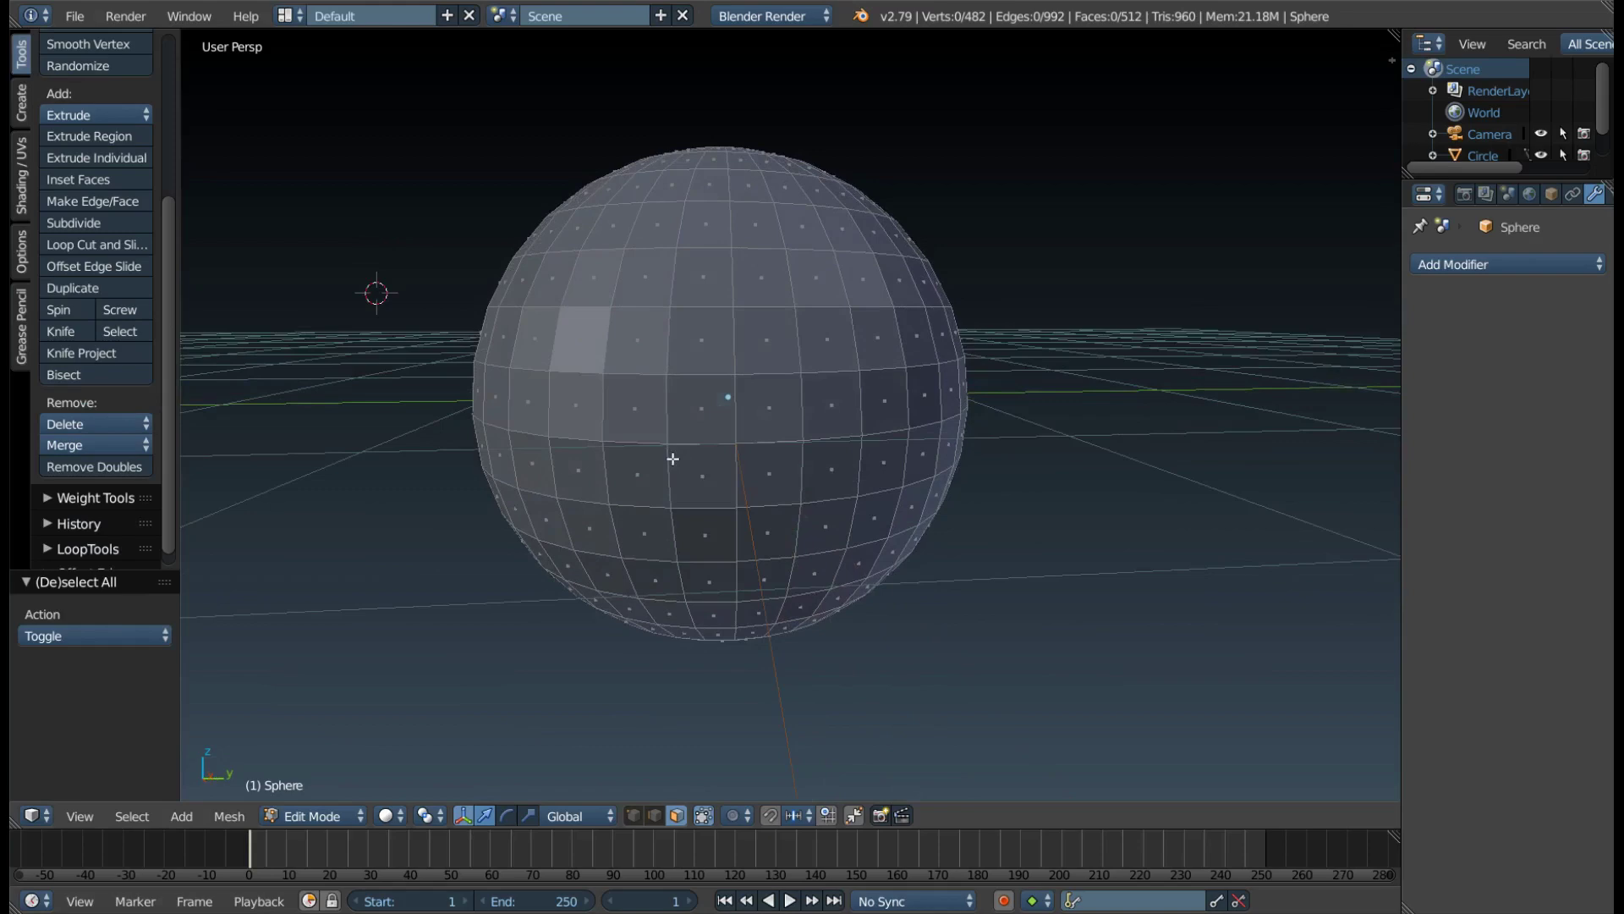
mouse_move(665, 334)
middle_mouse_down()
mouse_move(631, 370)
mouse_move(638, 351)
middle_mouse_up()
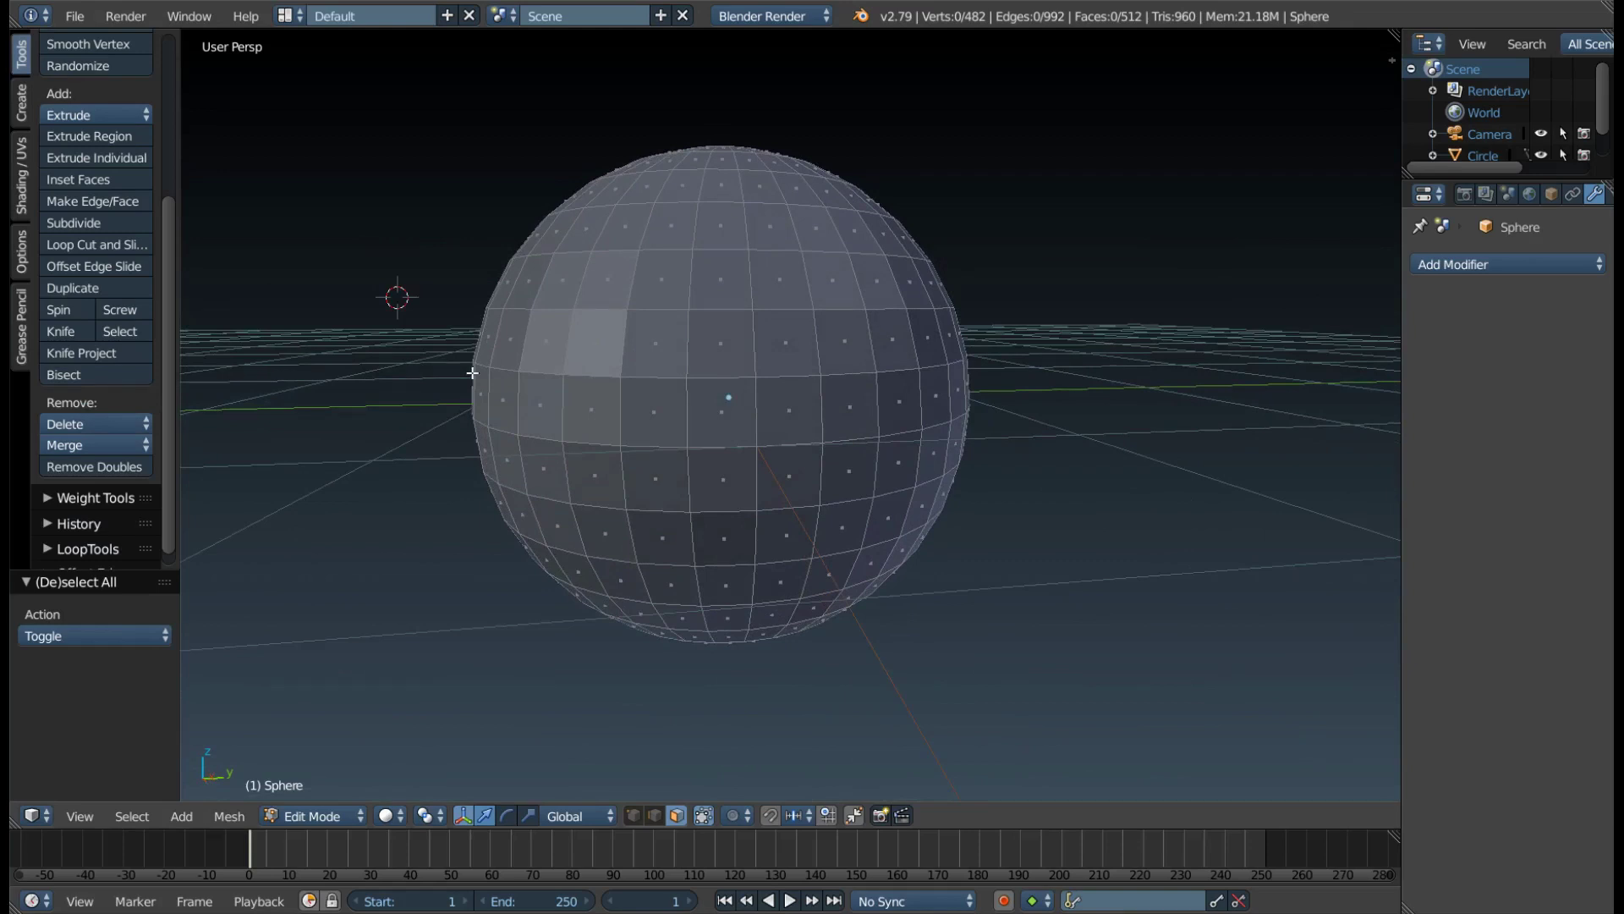
middle_click_drag(472, 373, 472, 386)
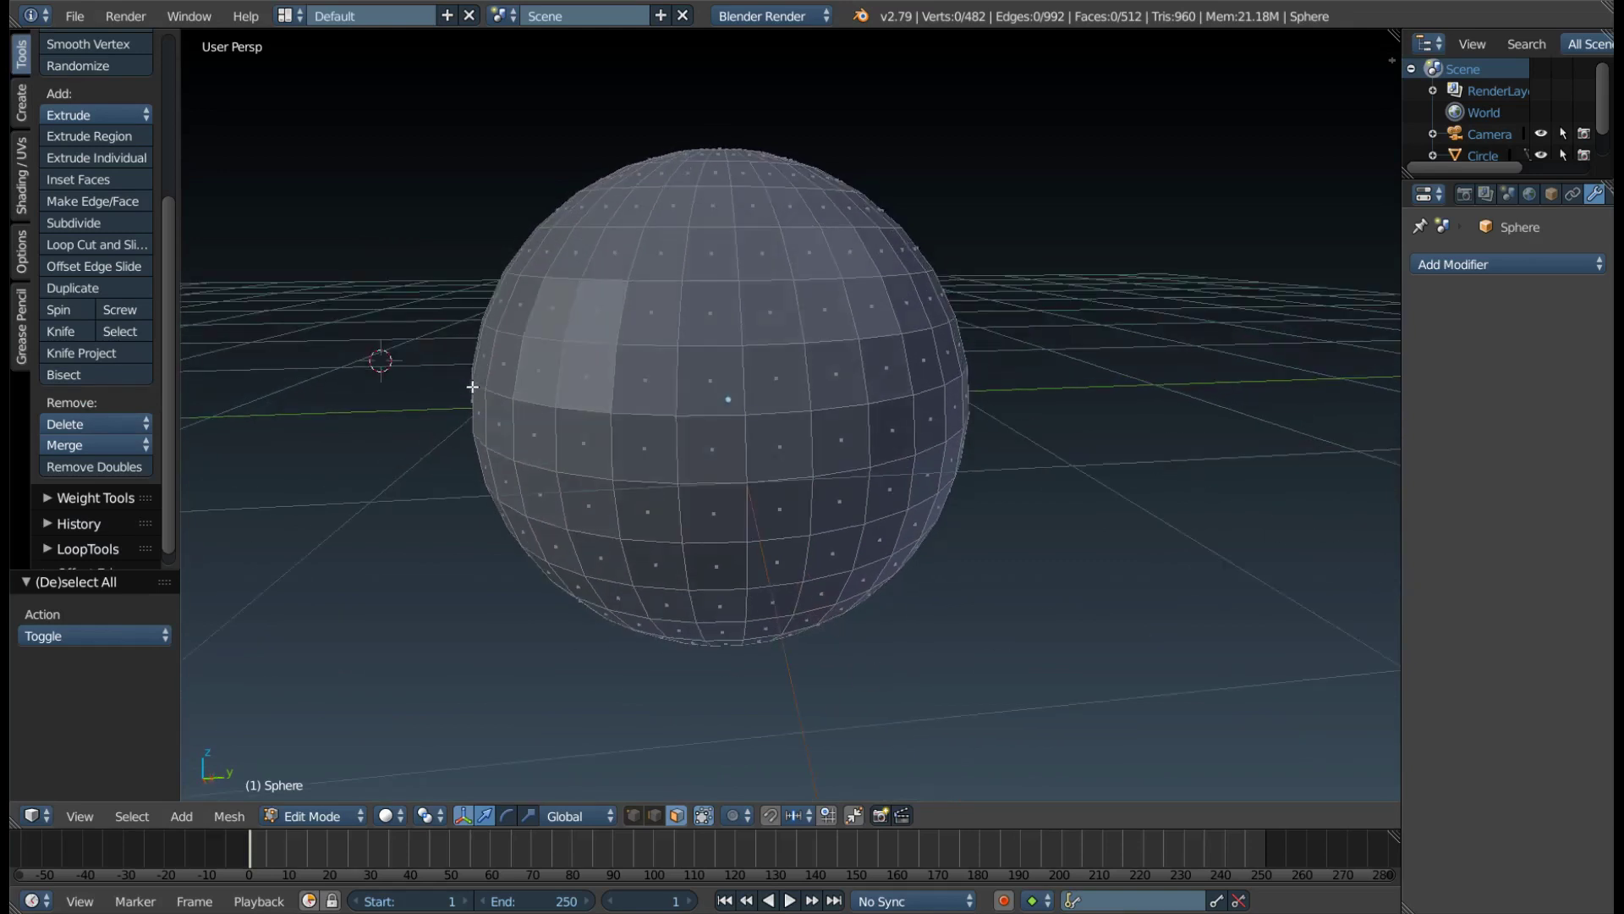
left_click(125, 380)
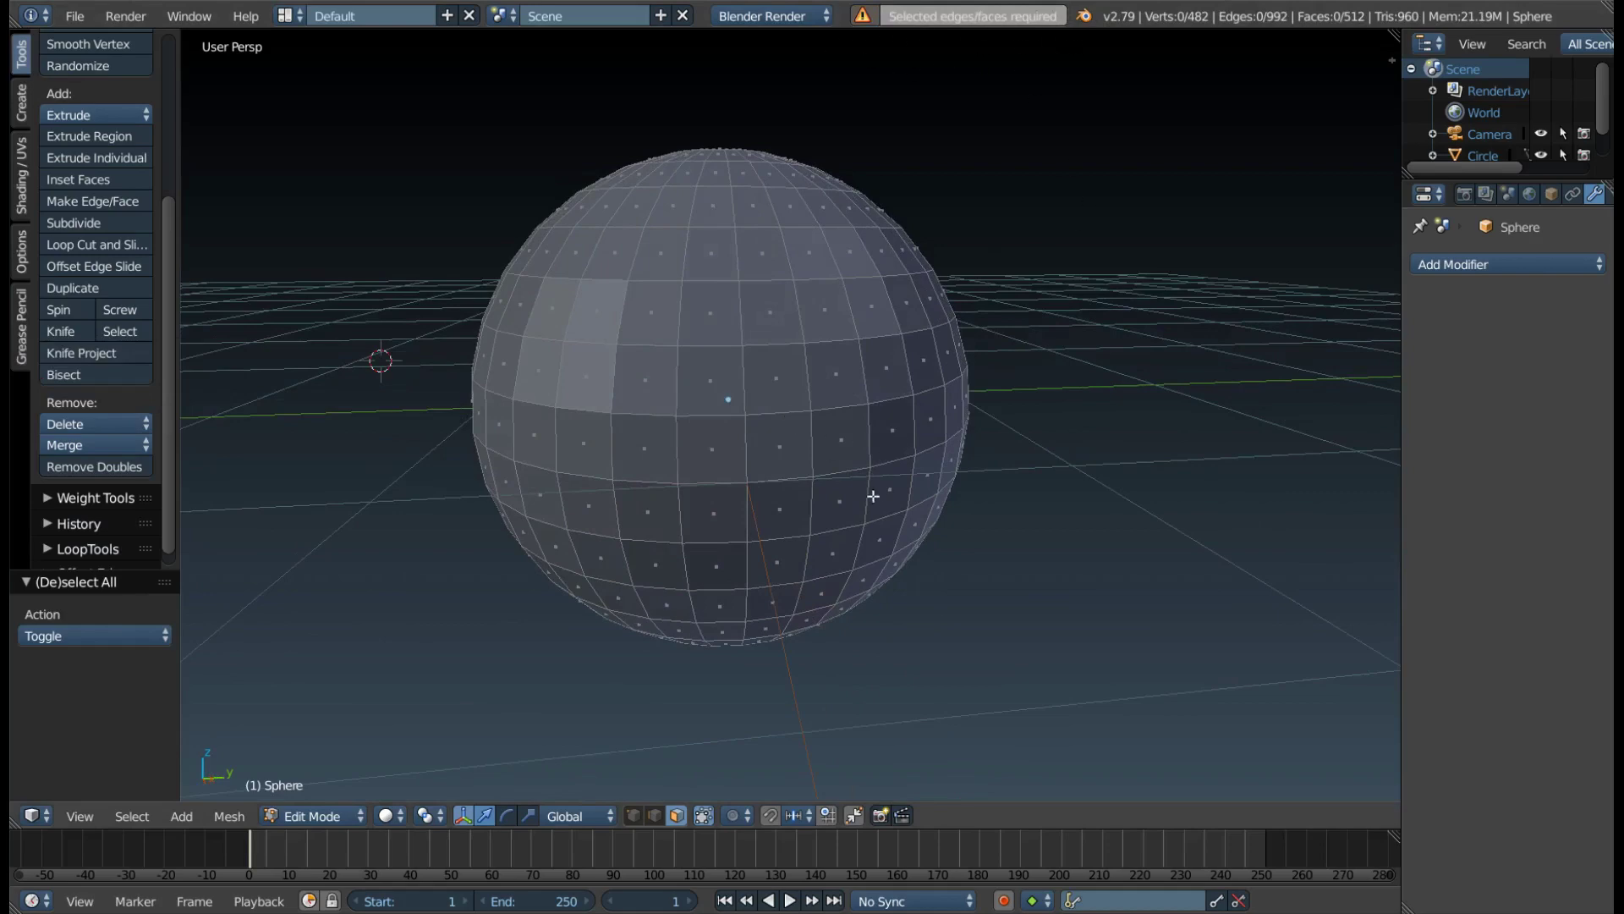
mouse_move(829, 428)
middle_mouse_down()
mouse_move(827, 399)
mouse_move(769, 384)
mouse_move(805, 410)
mouse_move(843, 396)
mouse_move(815, 406)
mouse_move(790, 388)
mouse_move(820, 394)
middle_mouse_up()
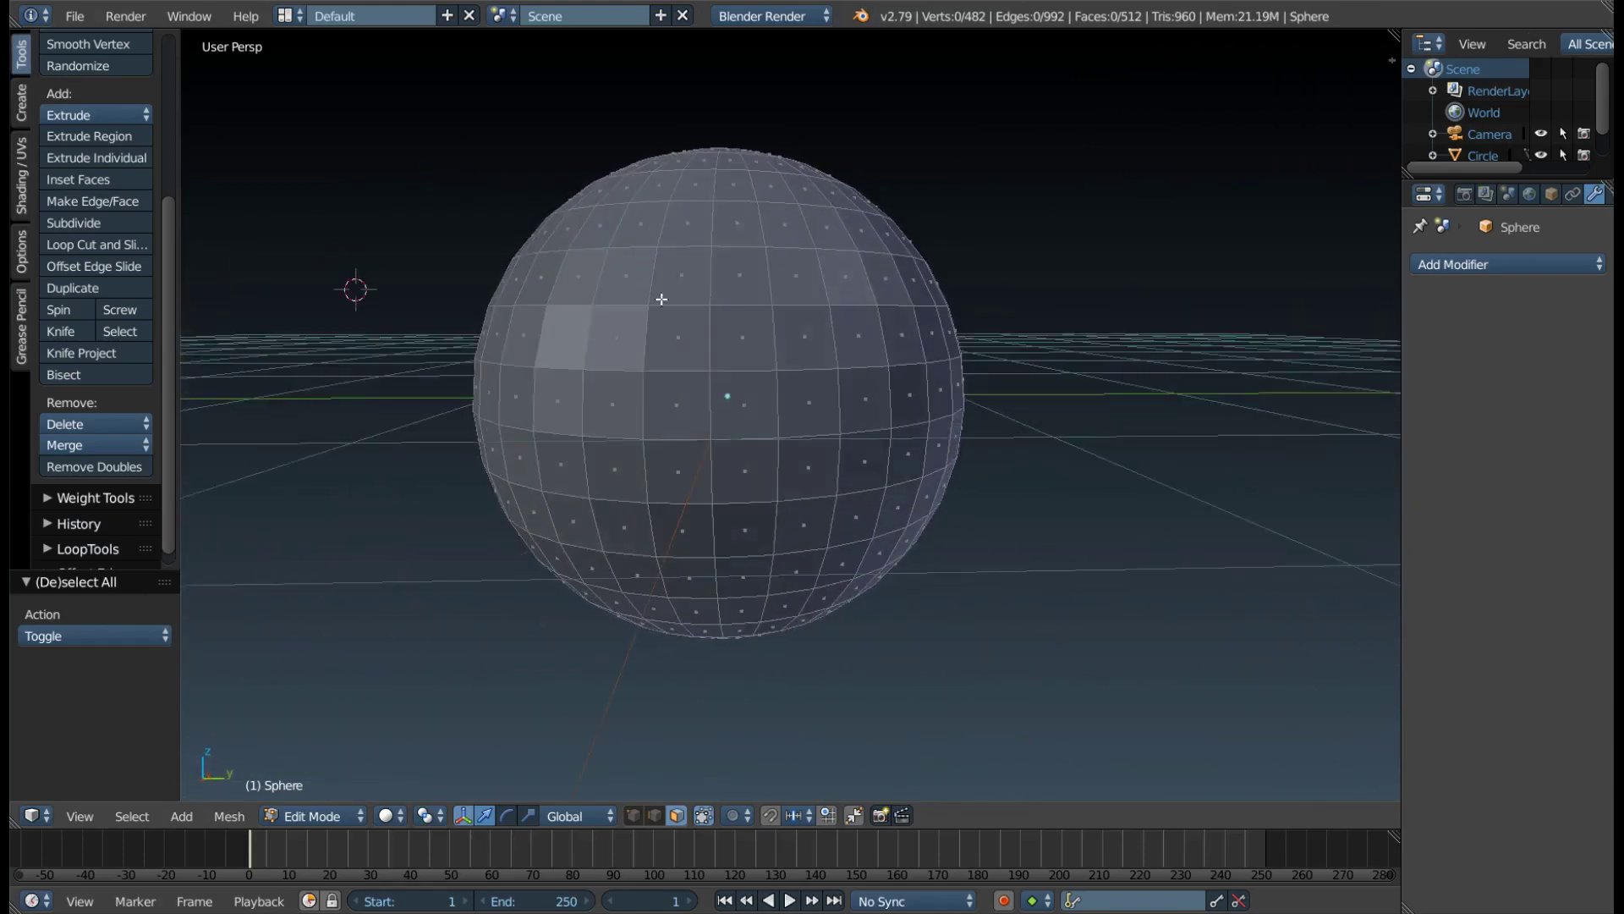
Select a block of front faces and bisect them with a line drawn across the sphere
right_click(635, 290)
right_click(805, 275, "ctrl")
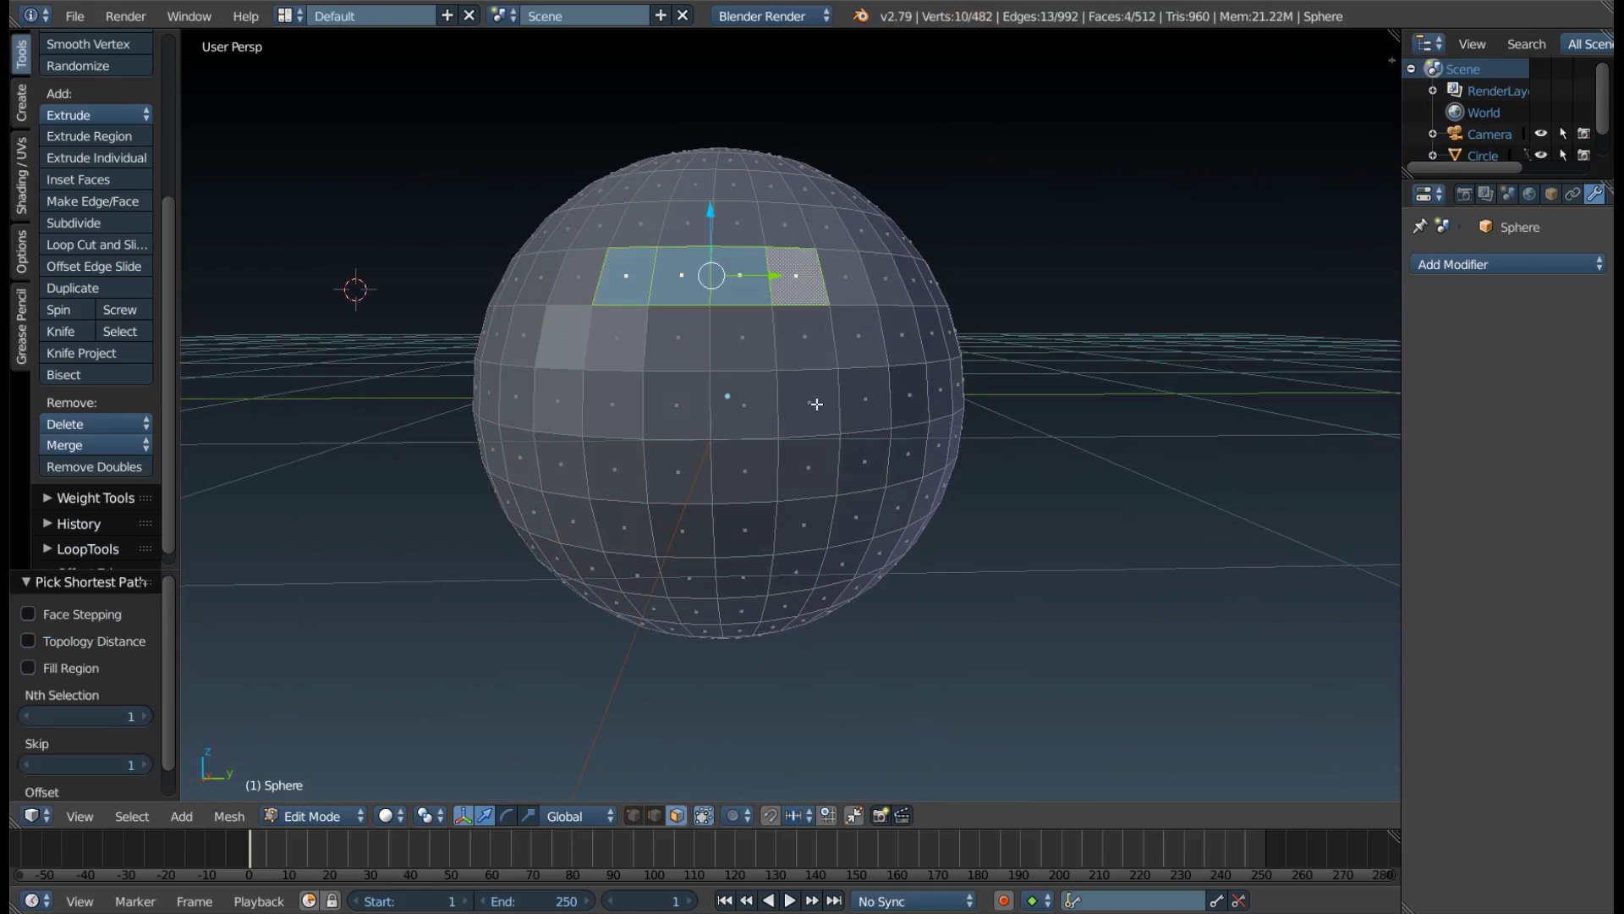
right_click(810, 402, "ctrl")
right_click(613, 403, "ctrl")
right_click(616, 337, "ctrl")
right_click(765, 336, "ctrl")
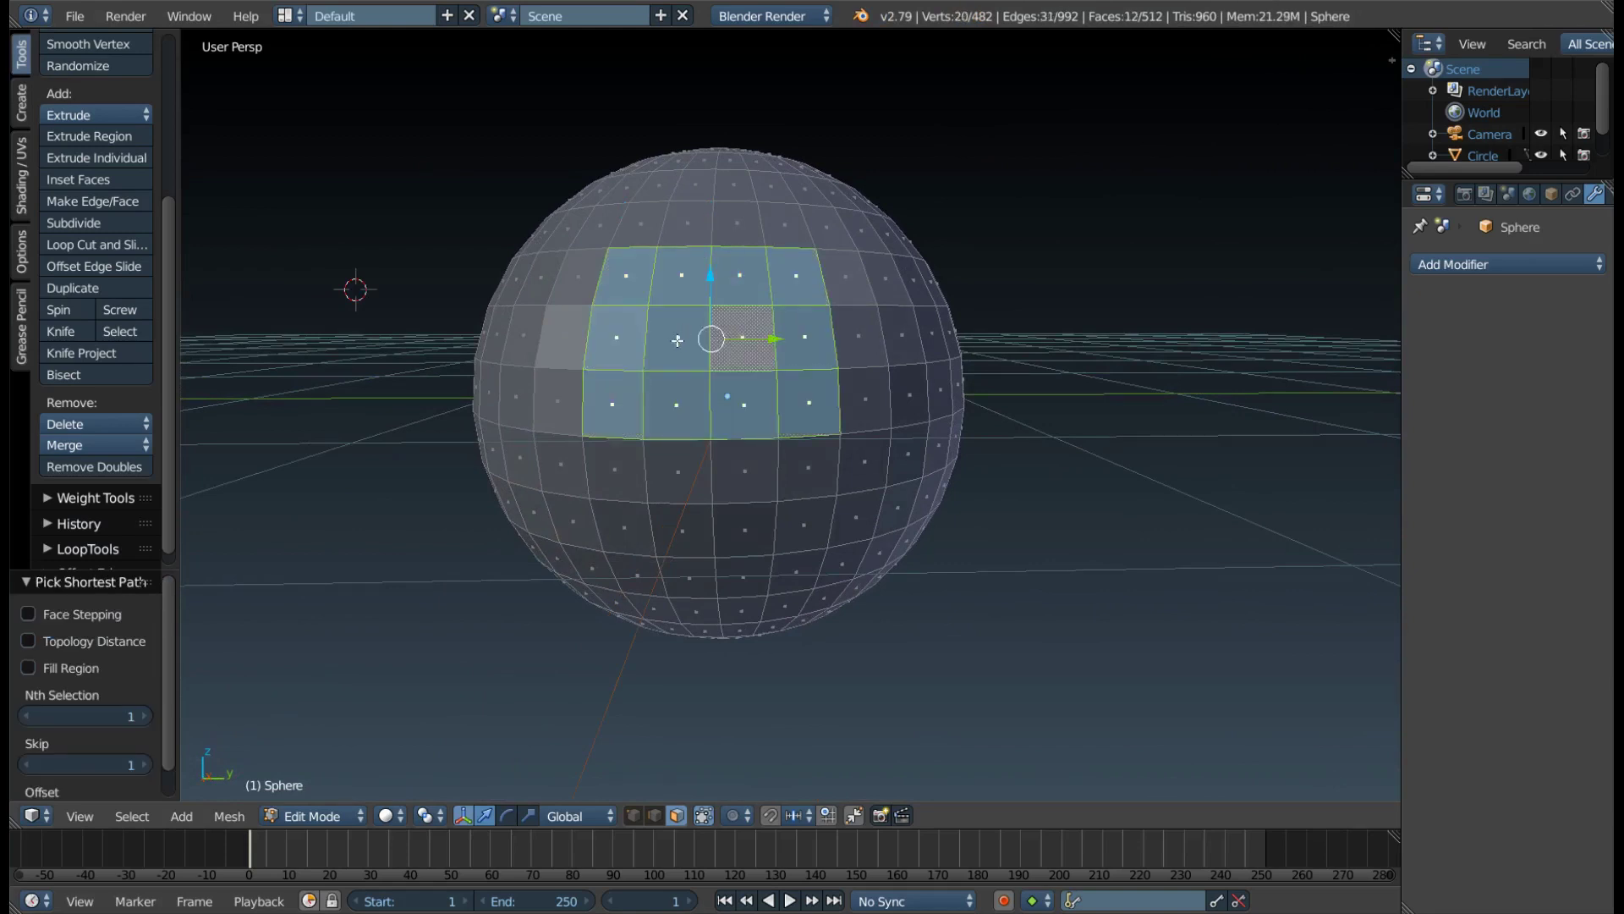
middle_click_drag(665, 286, 645, 297)
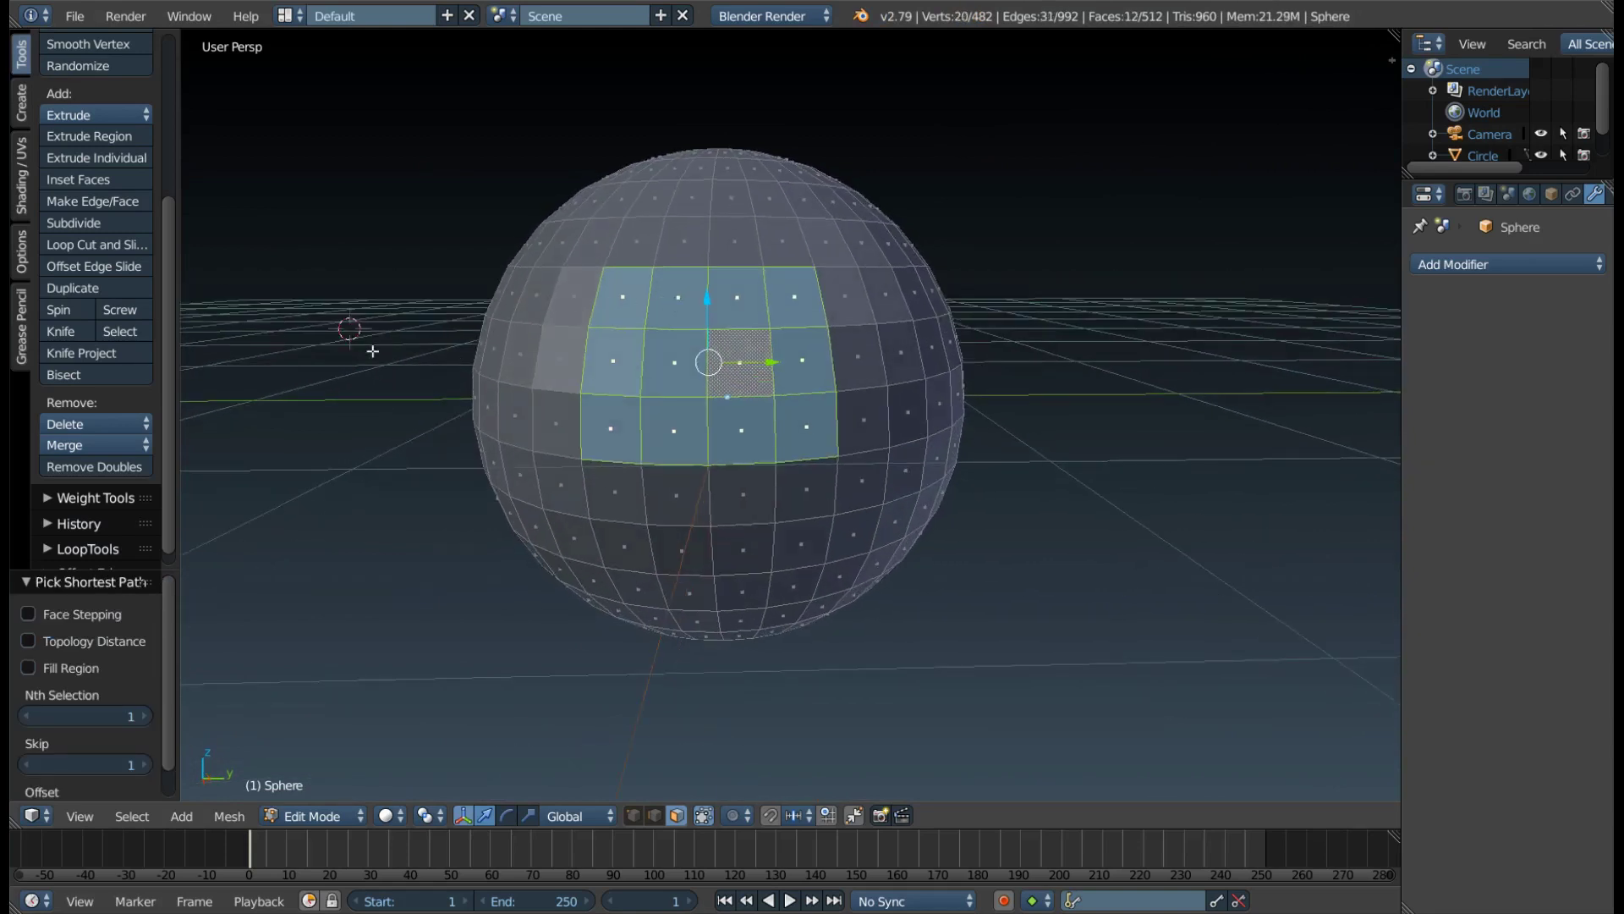
left_click(105, 377)
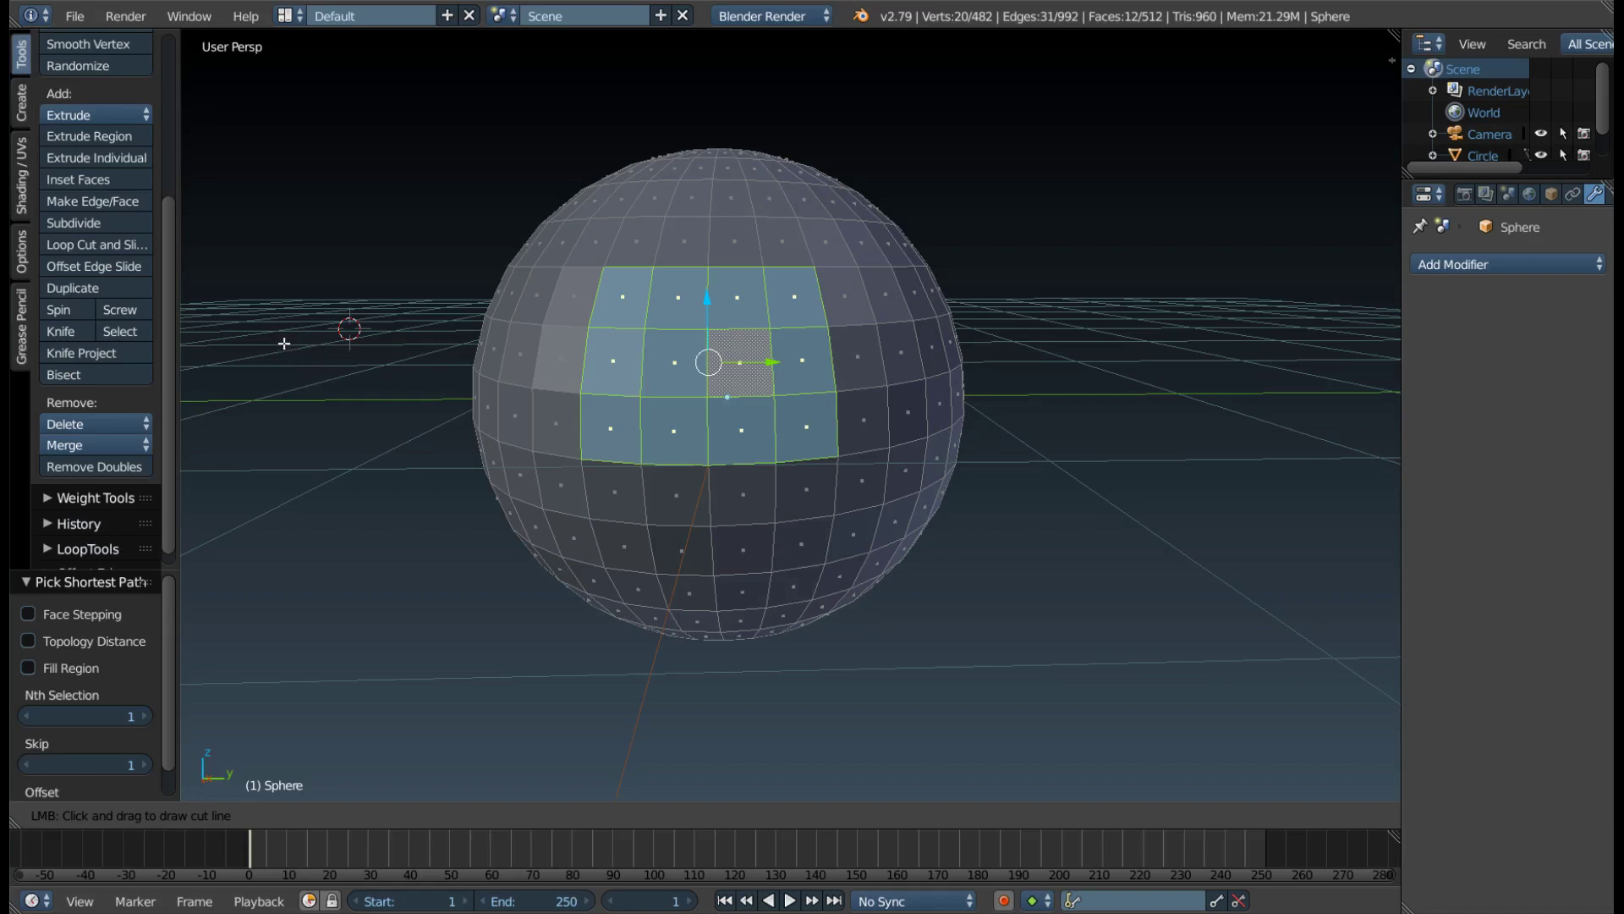
mouse_move(284, 343)
left_mouse_down()
mouse_move(1178, 409)
mouse_move(994, 674)
mouse_move(1257, 443)
mouse_move(1265, 366)
mouse_move(1286, 496)
mouse_move(1278, 619)
mouse_move(1305, 373)
mouse_move(1326, 561)
mouse_move(1337, 530)
mouse_move(1327, 442)
mouse_move(1129, 343)
mouse_move(1124, 307)
mouse_move(1146, 366)
mouse_move(1150, 537)
mouse_move(1182, 363)
mouse_move(1175, 232)
mouse_move(1123, 109)
mouse_move(1211, 348)
mouse_move(1125, 369)
mouse_move(1160, 388)
mouse_move(1145, 471)
mouse_move(1160, 395)
mouse_move(1194, 376)
left_mouse_up()
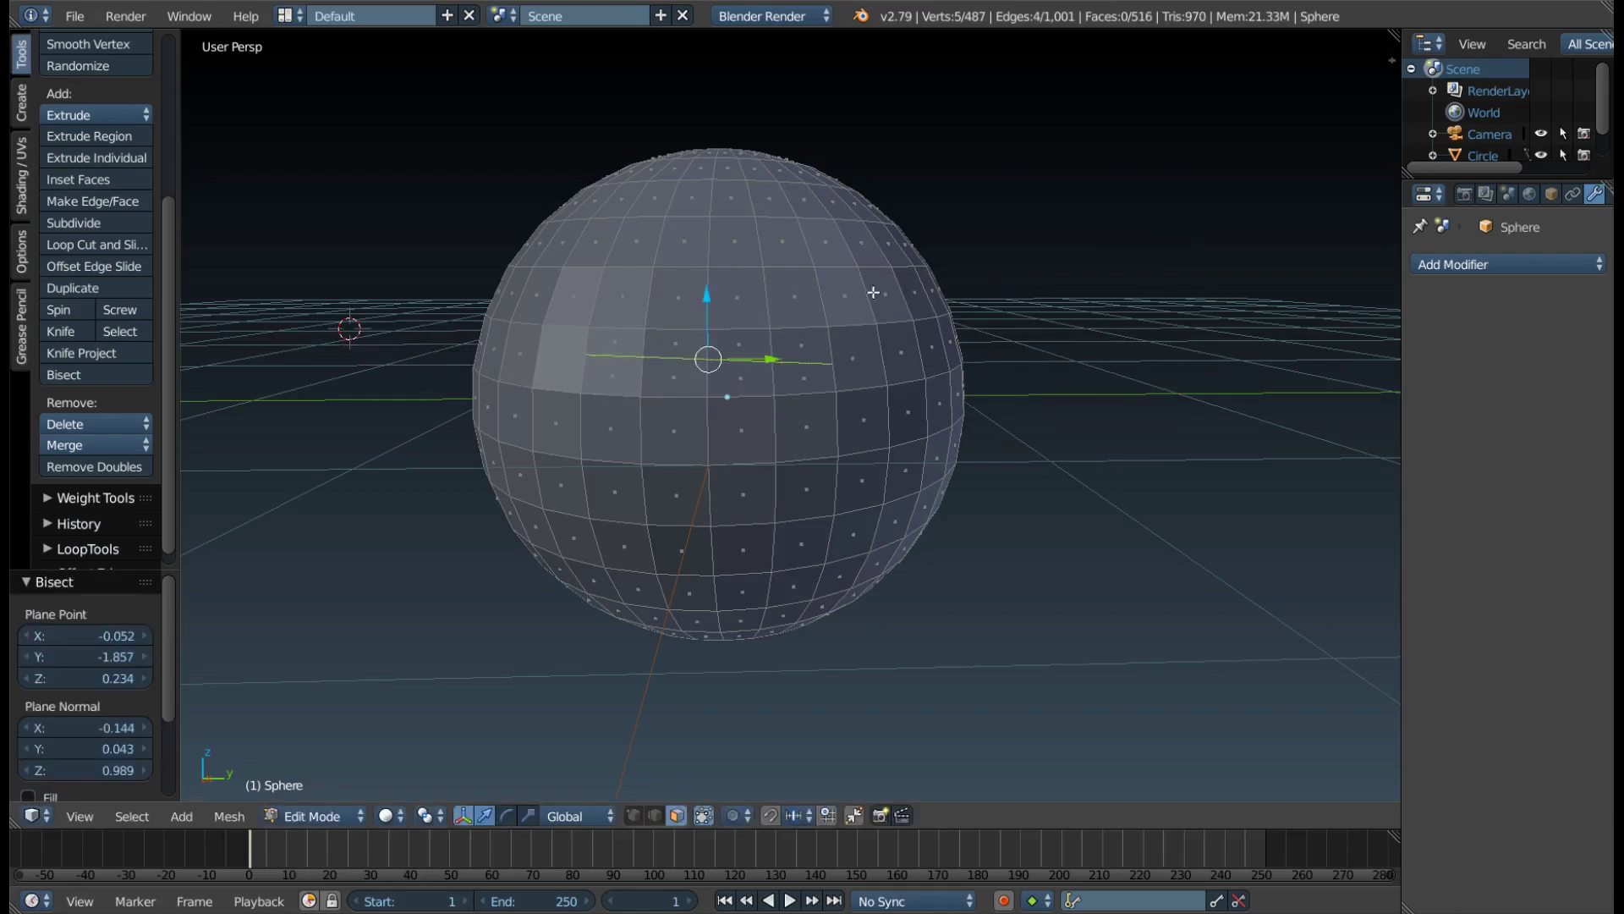
Inspect the bisect cut from several angles, then undo it with Ctrl+Z
middle_click_drag(873, 292, 567, 300)
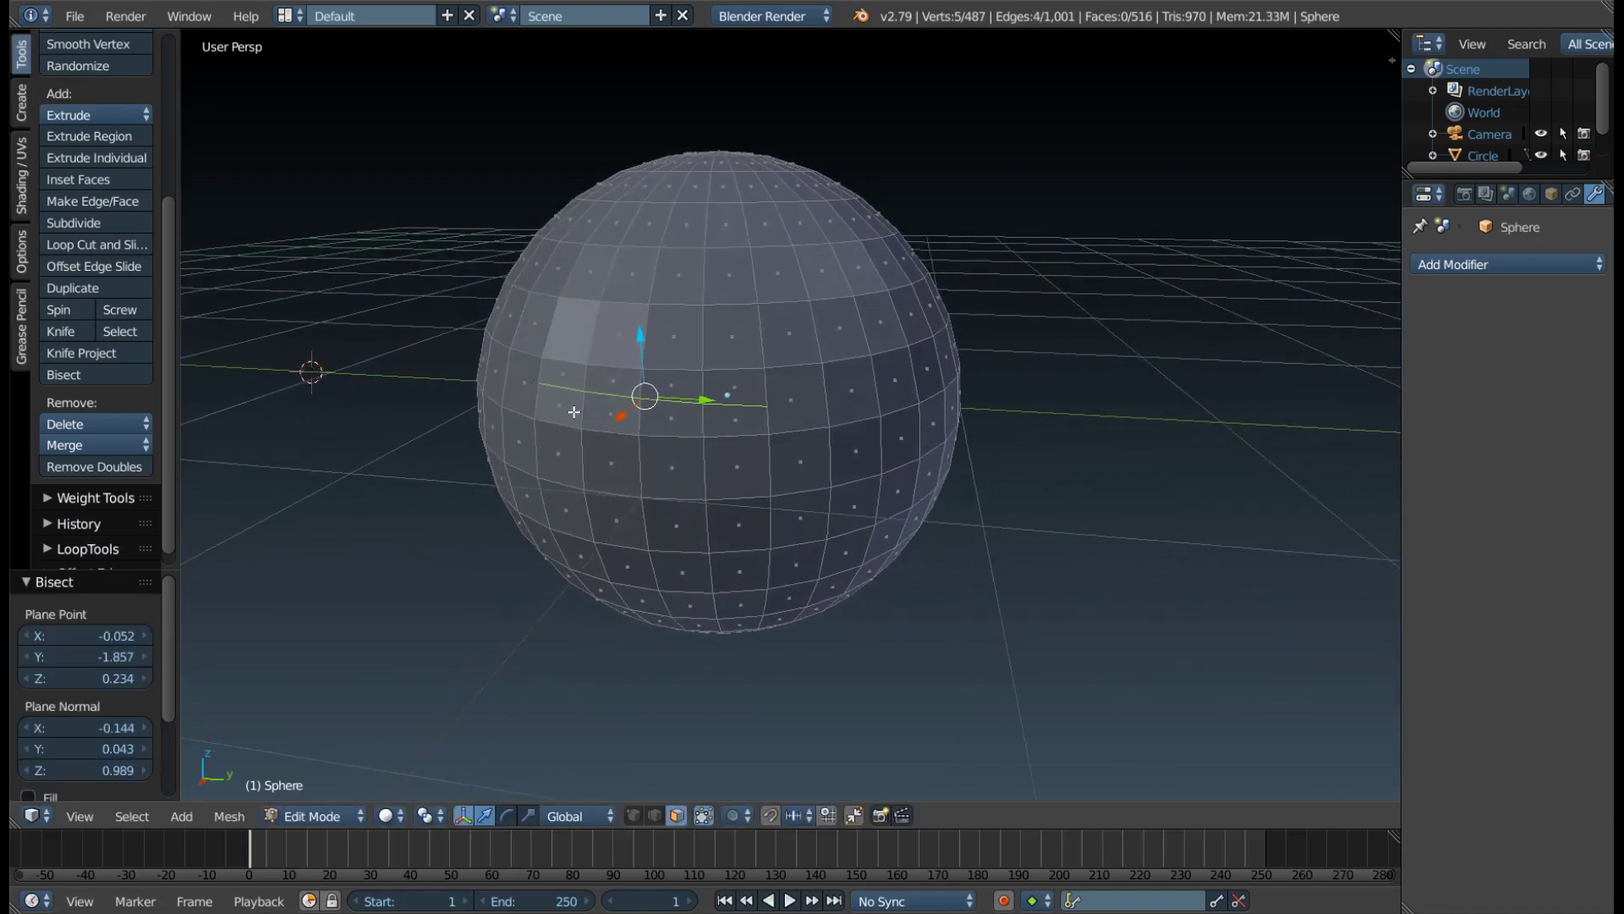
mouse_move(518, 375)
middle_mouse_down()
mouse_move(616, 425)
mouse_move(842, 413)
mouse_move(812, 358)
middle_mouse_up()
middle_click_drag(929, 363, 538, 302)
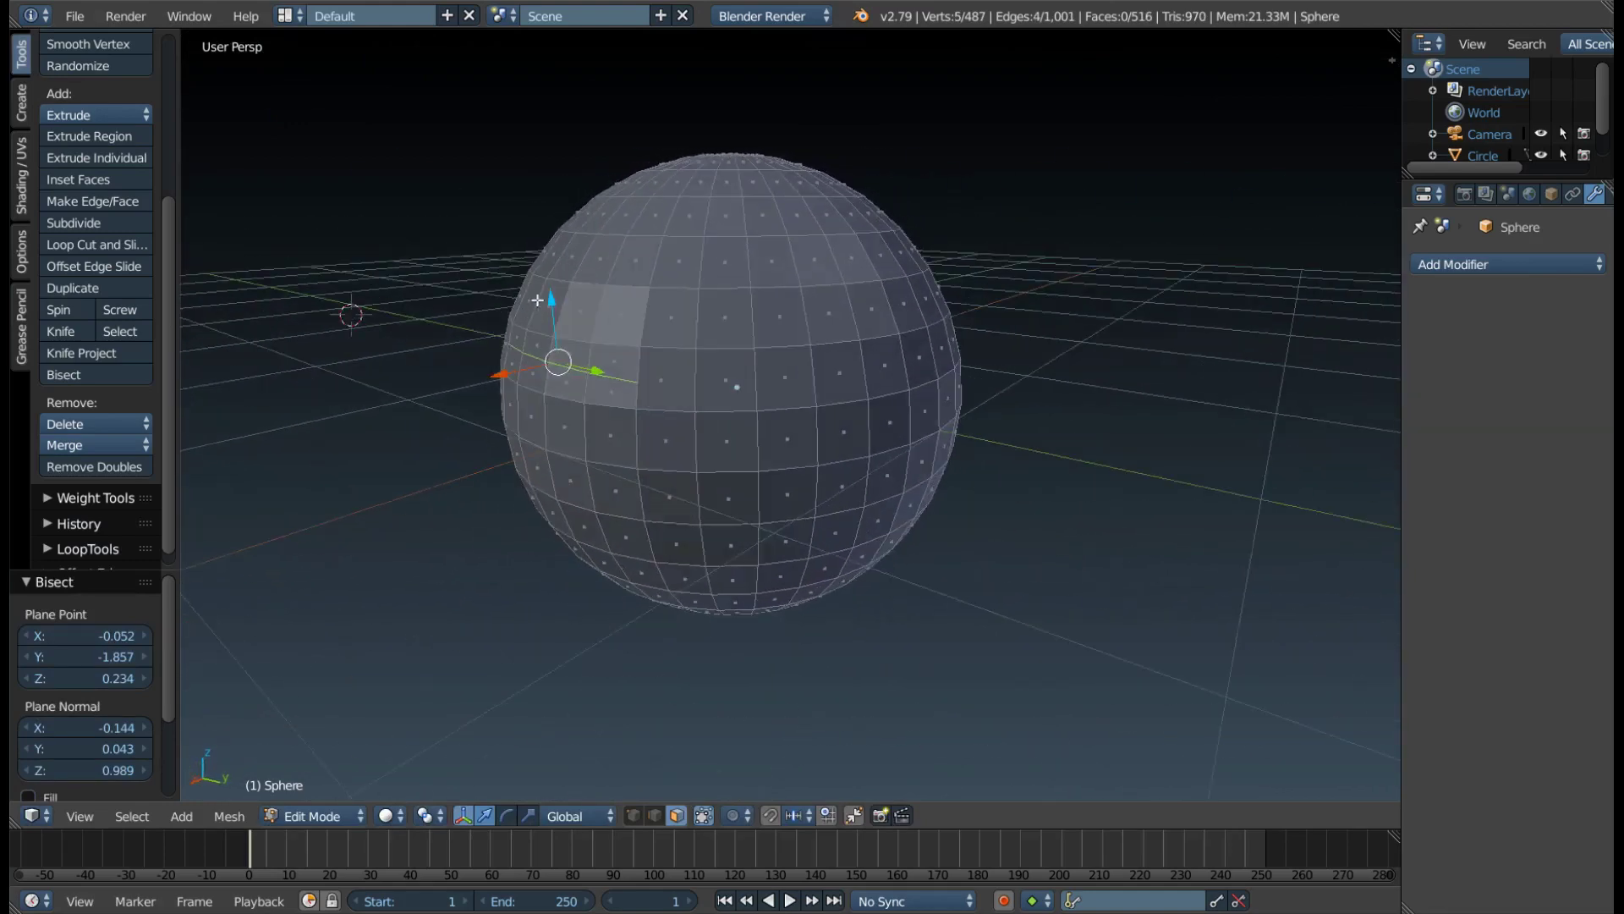
mouse_move(912, 328)
middle_mouse_down()
mouse_move(889, 257)
mouse_move(916, 263)
middle_mouse_up()
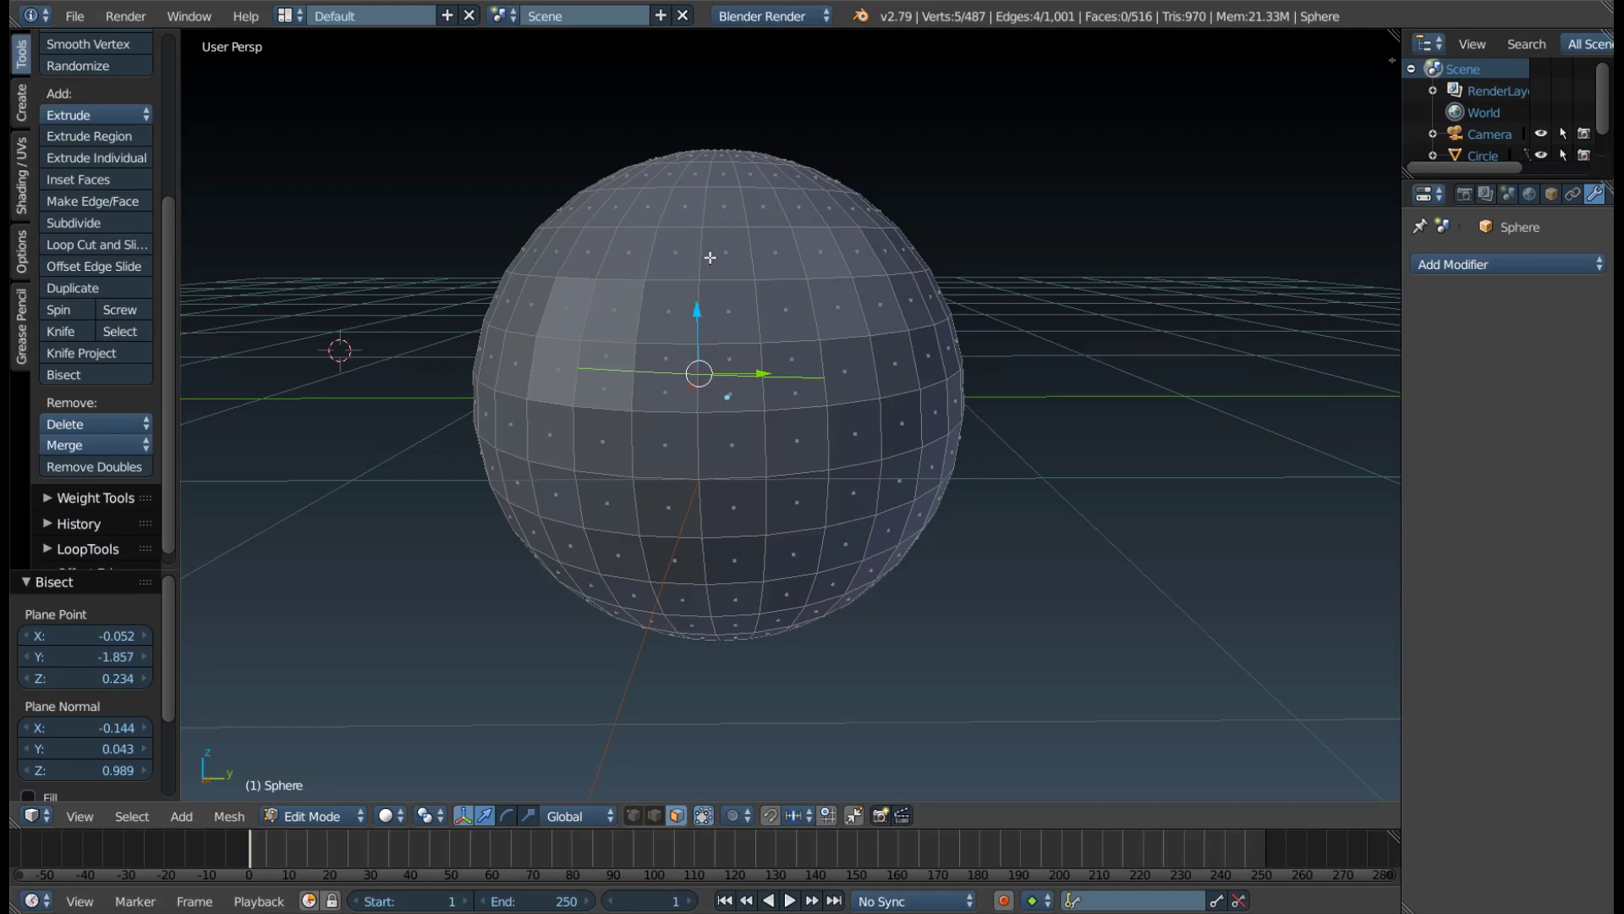
mouse_move(803, 222)
middle_mouse_down()
mouse_move(798, 262)
mouse_move(906, 236)
mouse_move(809, 250)
mouse_move(814, 227)
middle_mouse_up()
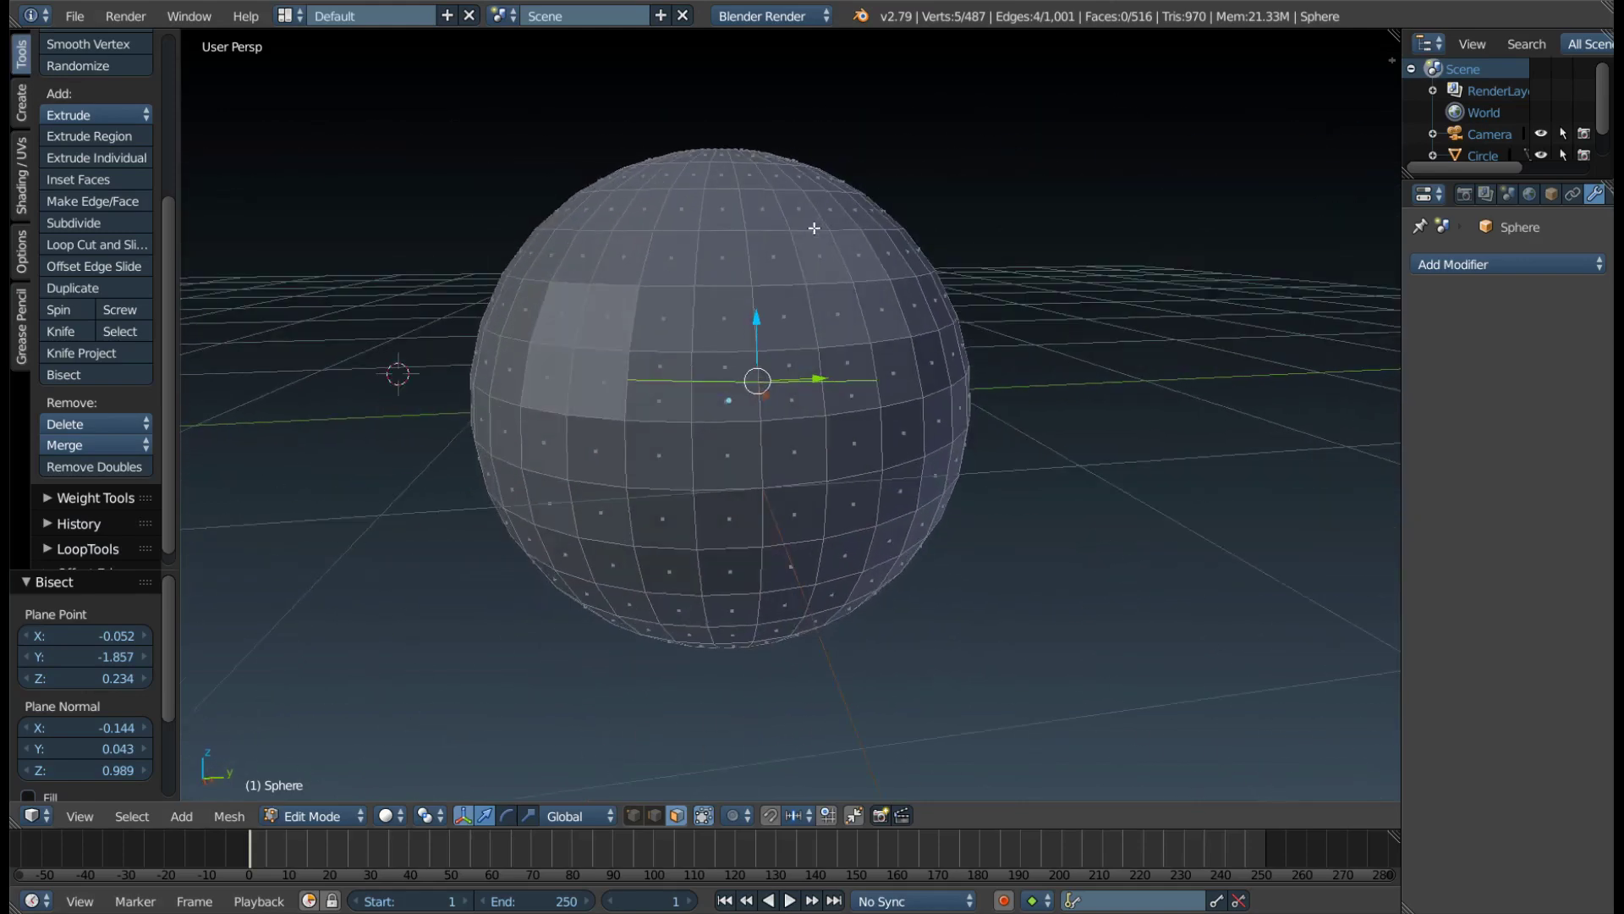
key("ctrl+z")
middle_click_drag(958, 301, 898, 327)
Return the sphere to Object Mode and bring the star circle into view
key("Tab")
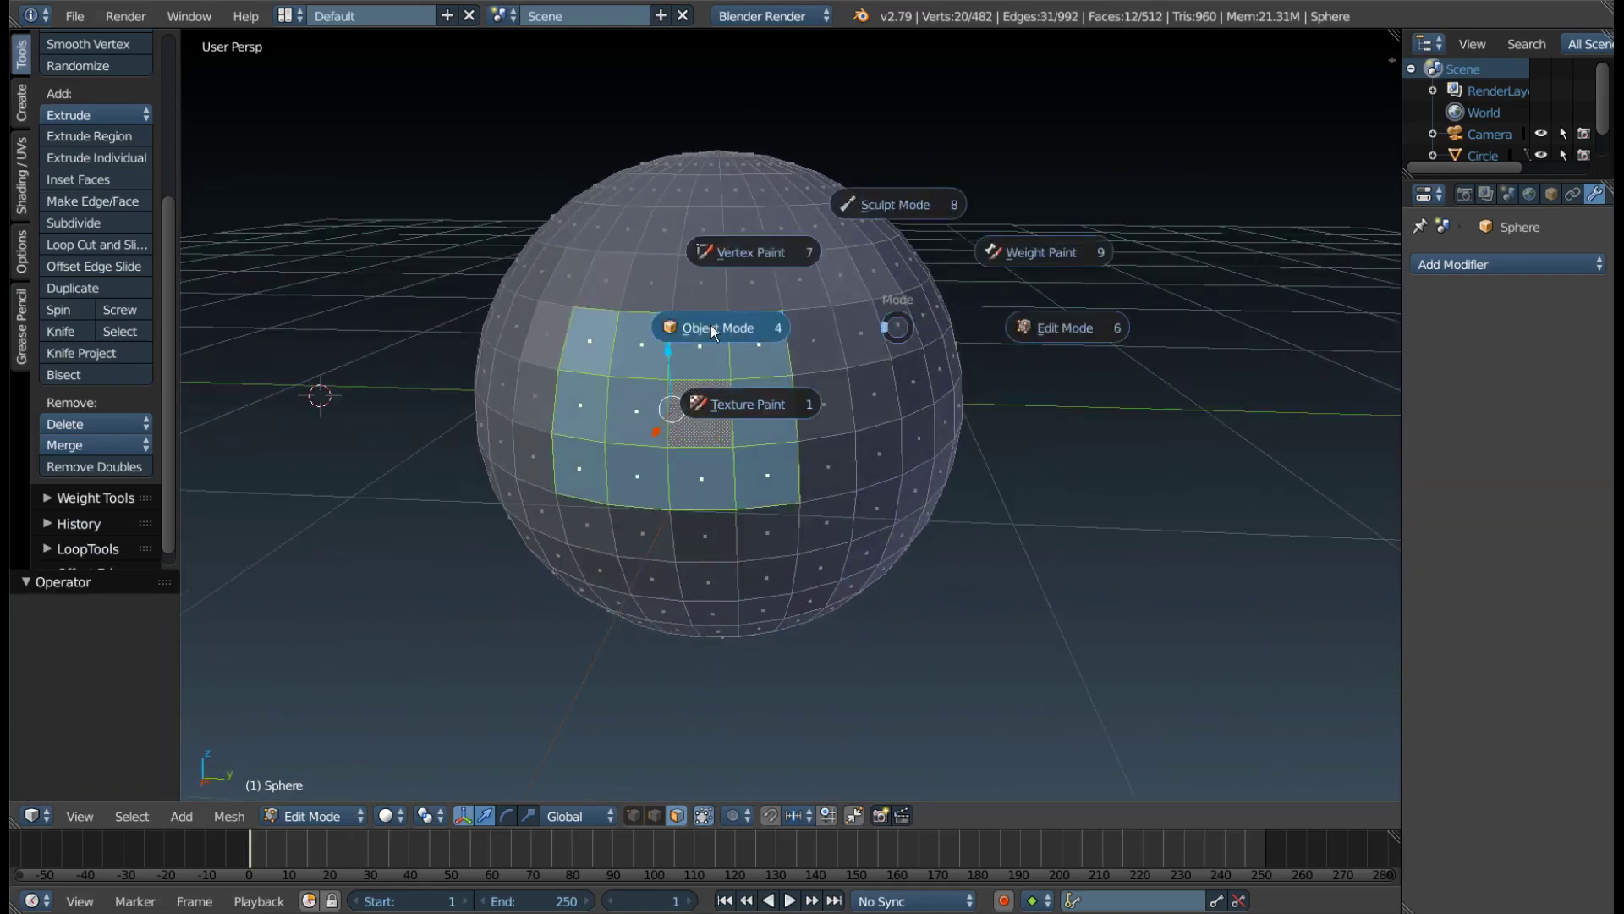
left_click(715, 328)
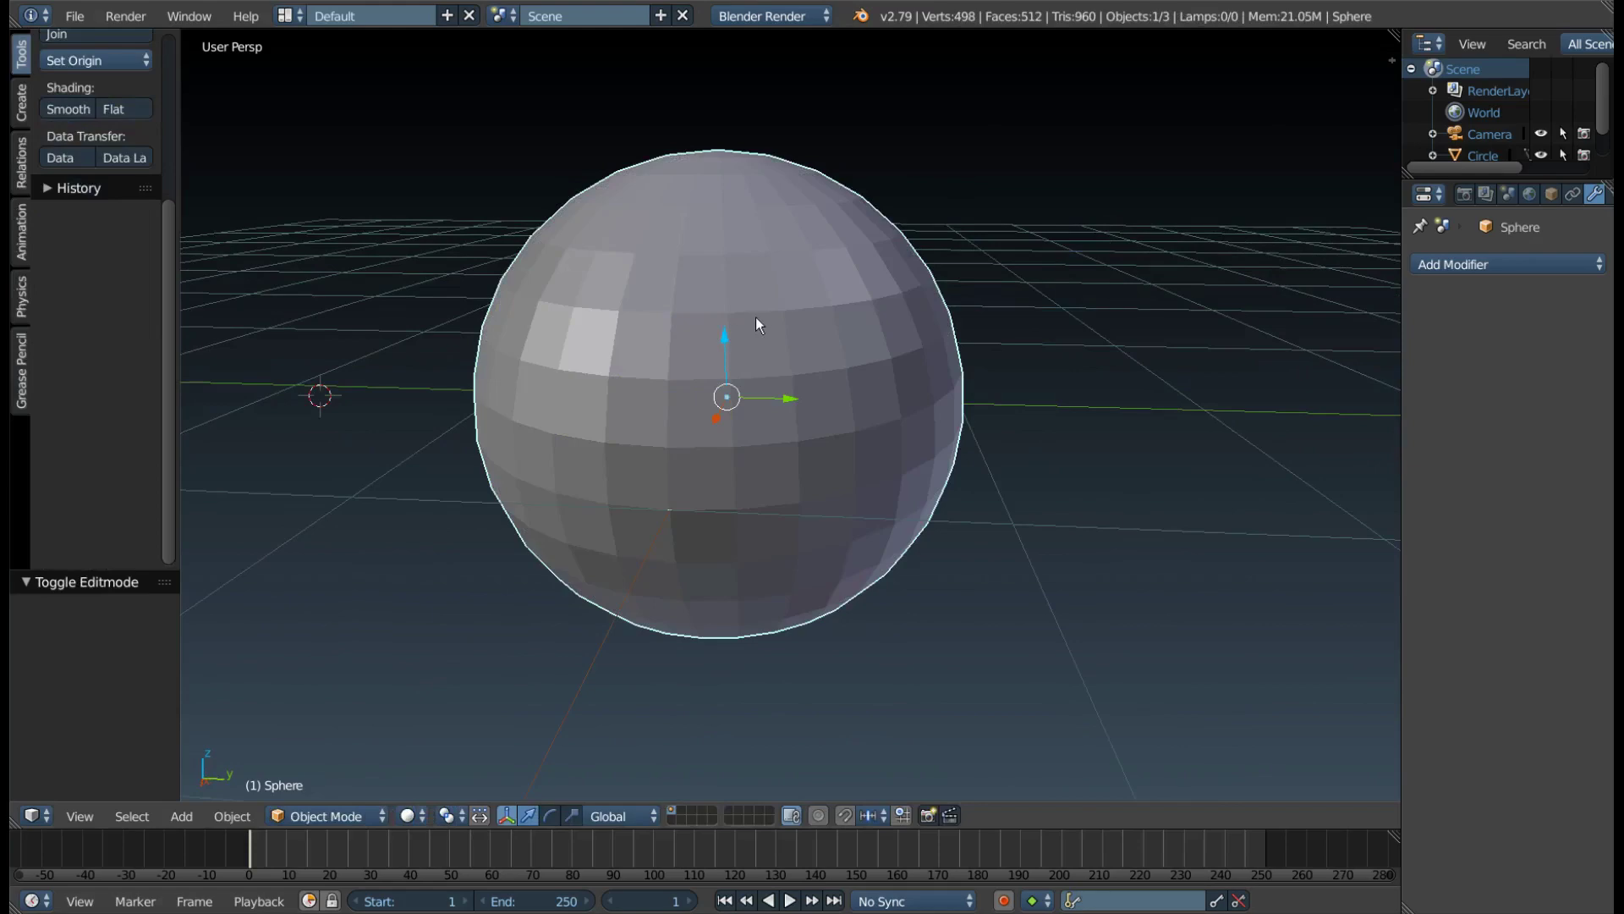
scroll(754, 313, "down", 3)
mouse_move(755, 312)
middle_mouse_down()
mouse_move(773, 303)
mouse_move(709, 322)
mouse_move(713, 350)
middle_mouse_up()
scroll(713, 350, "up", 3)
key("Tab")
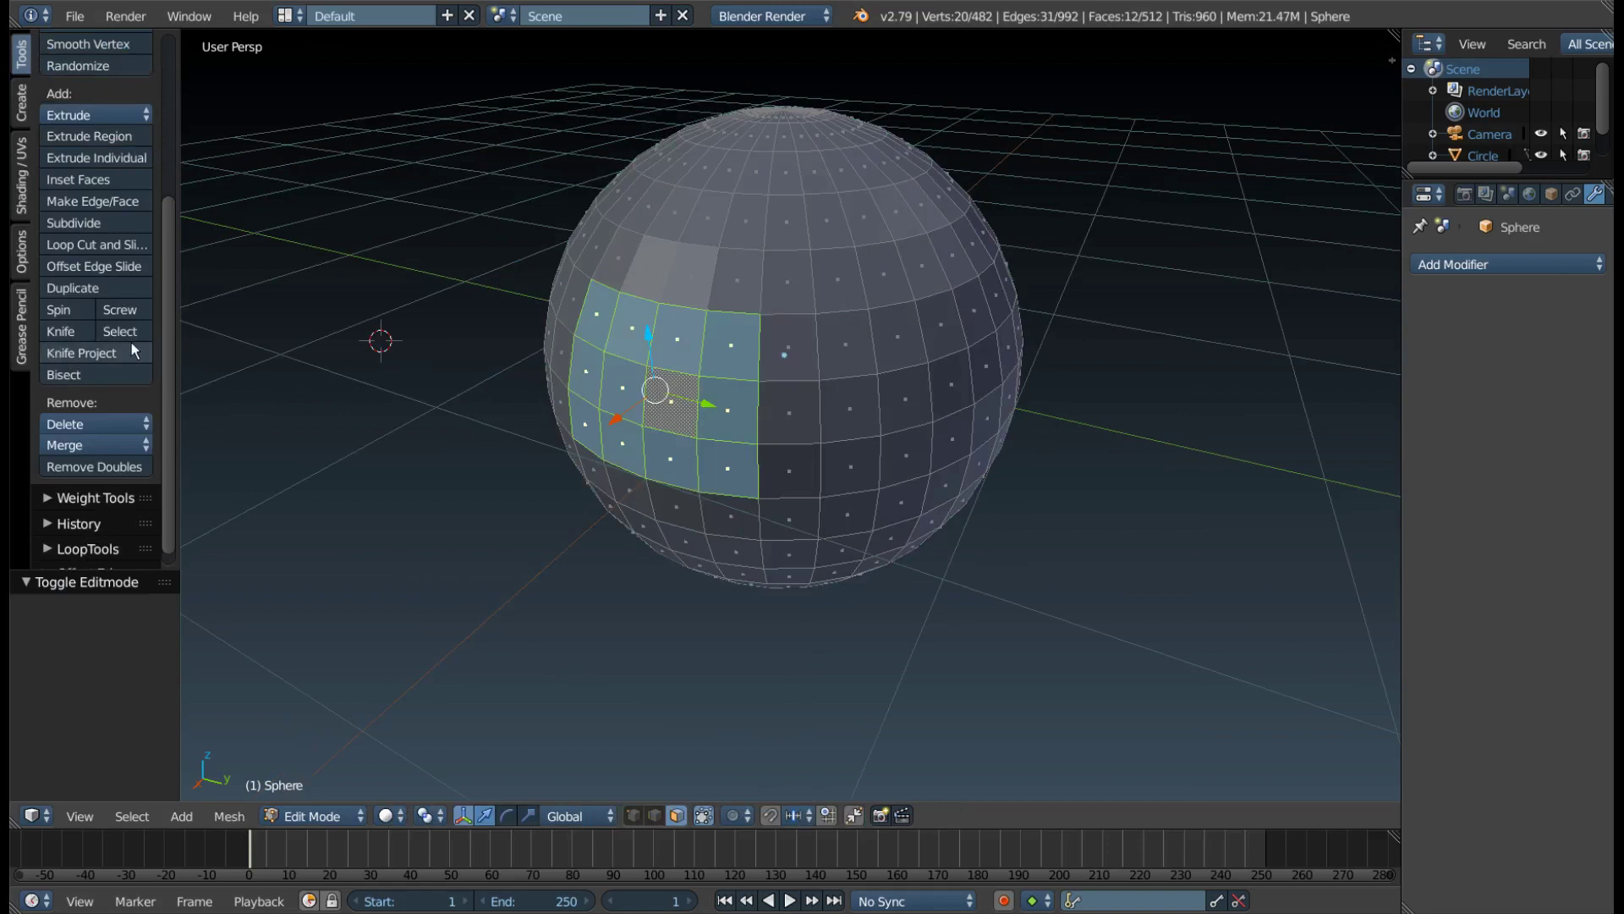
key("Tab")
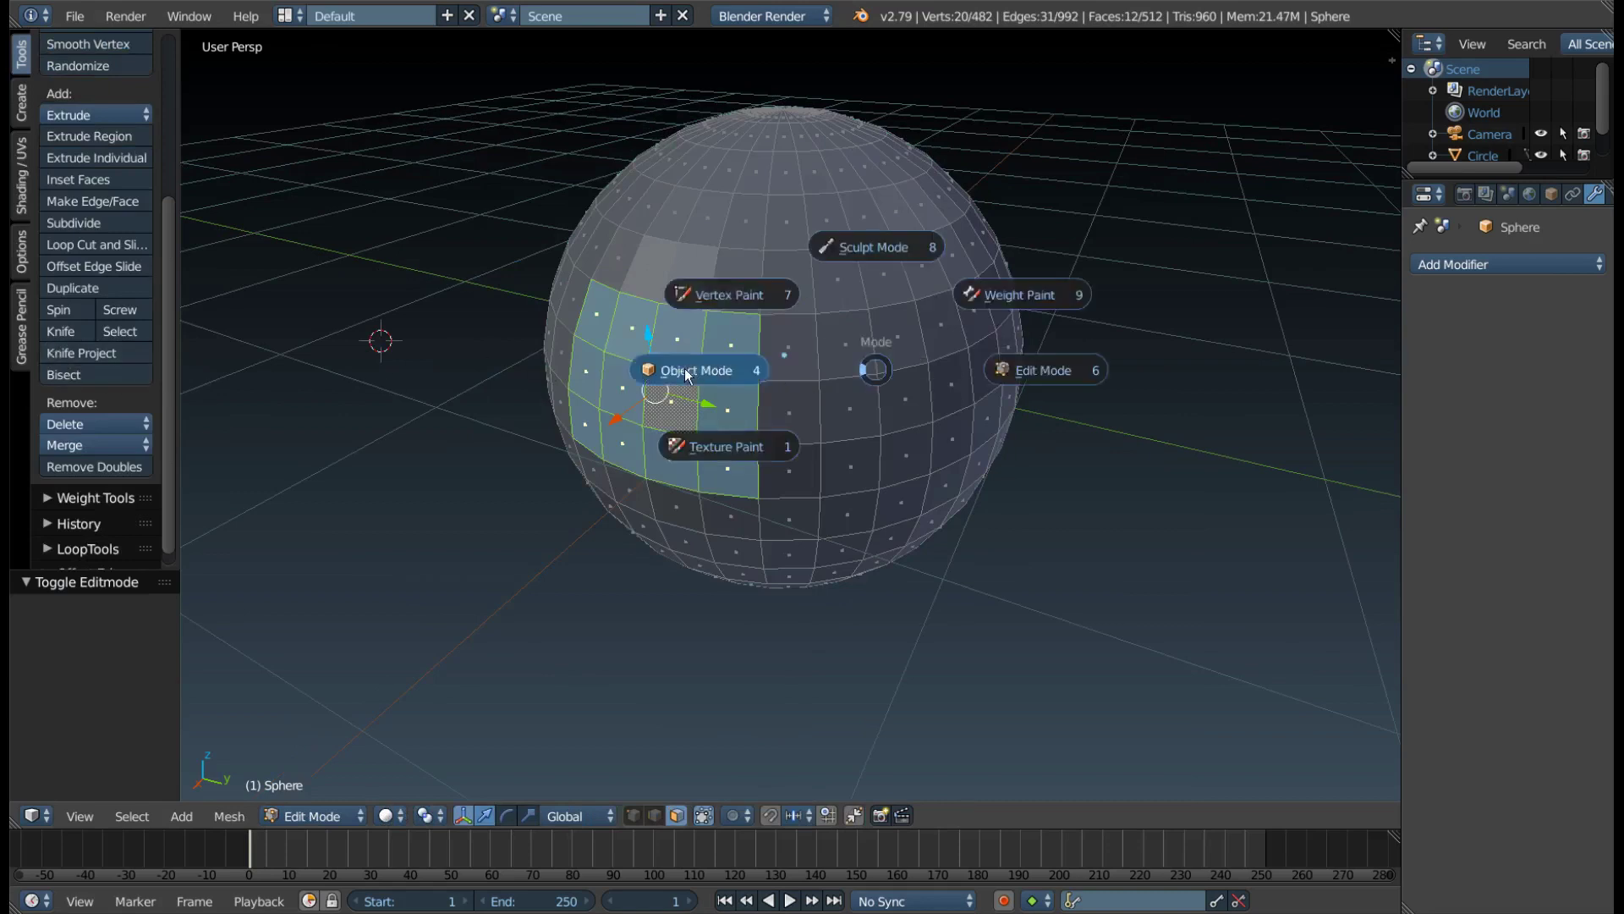
left_click(682, 367)
scroll(683, 367, "down", 4)
middle_click_drag(683, 367, 725, 389)
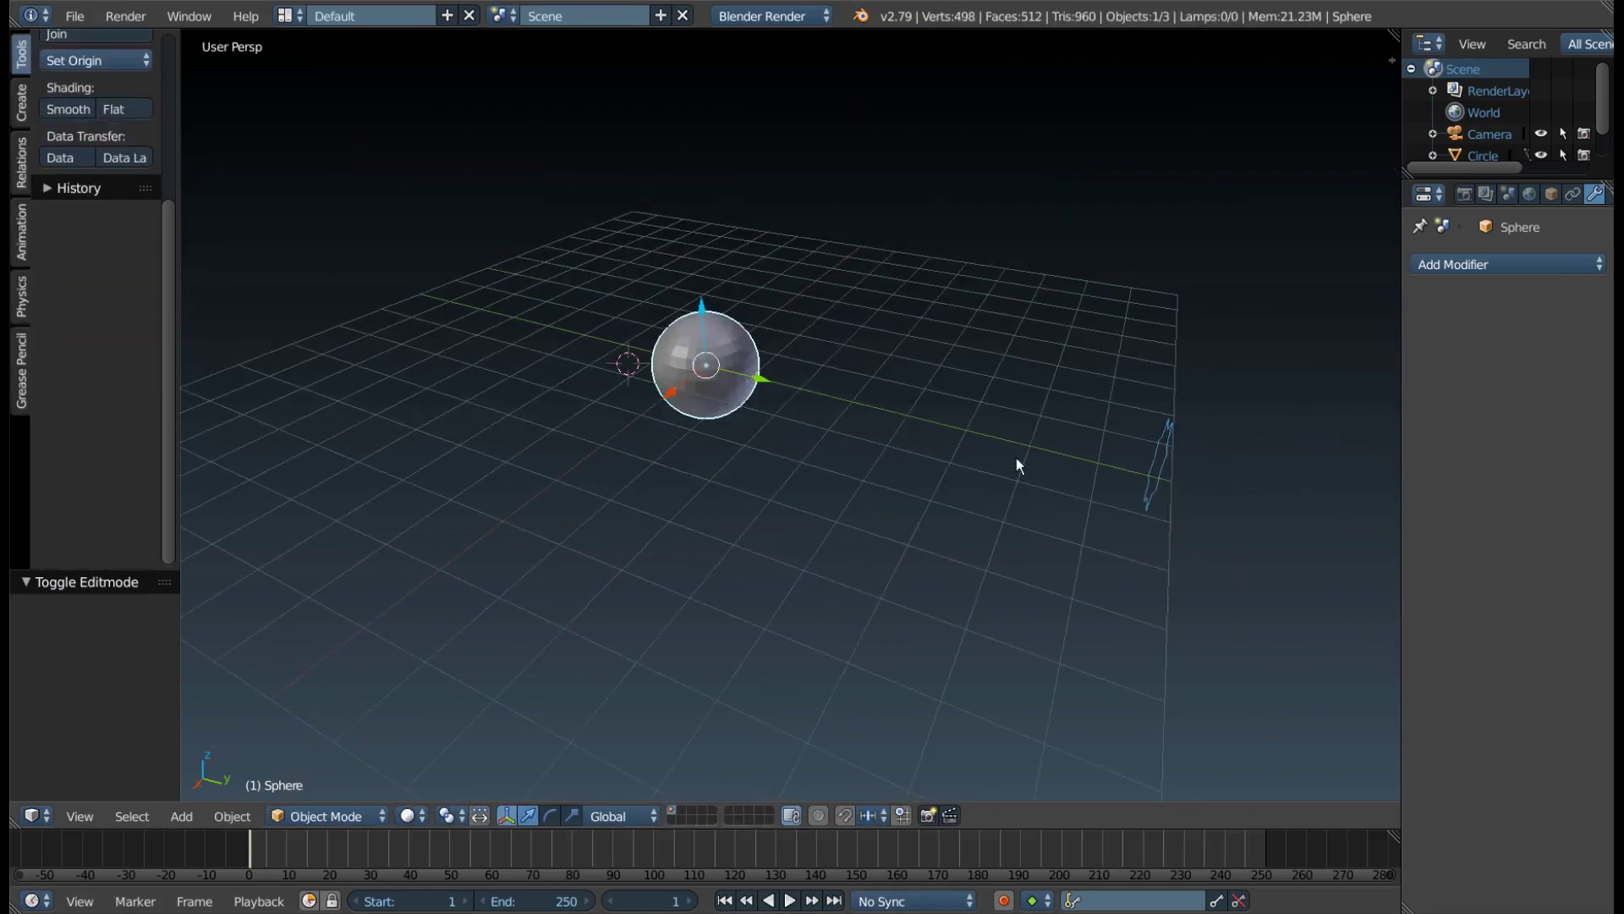
mouse_move(1017, 458)
middle_mouse_down()
mouse_move(770, 388)
mouse_move(808, 435)
middle_mouse_up()
middle_click_drag(1085, 577, 901, 527)
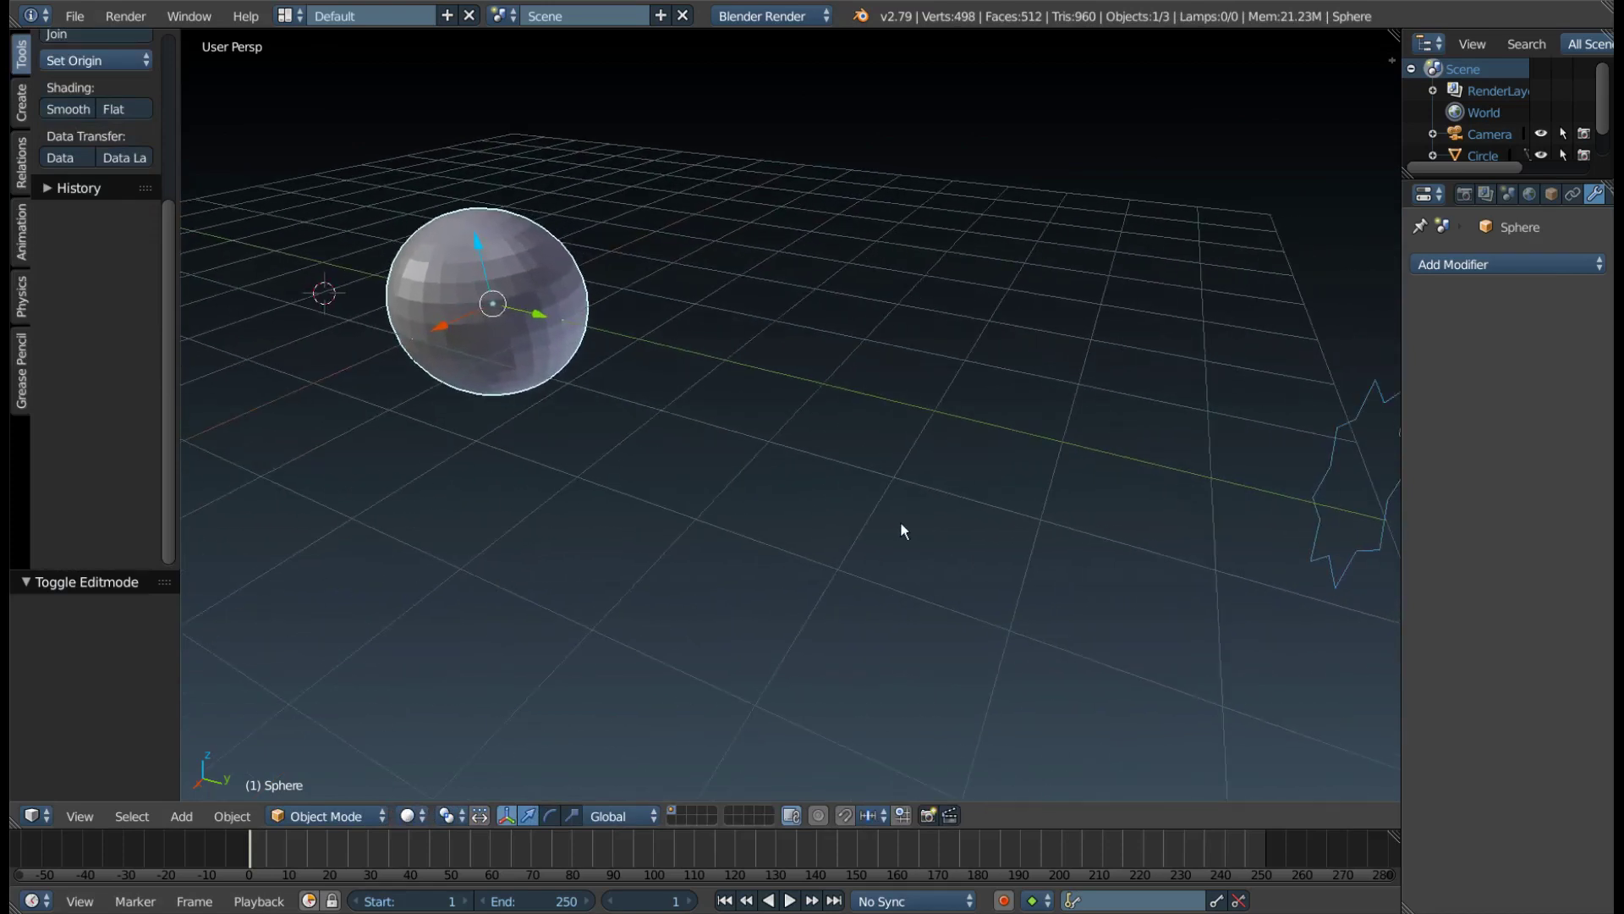
Select the star-shaped circle and move it along Y toward the sphere's centre
right_click(1352, 560)
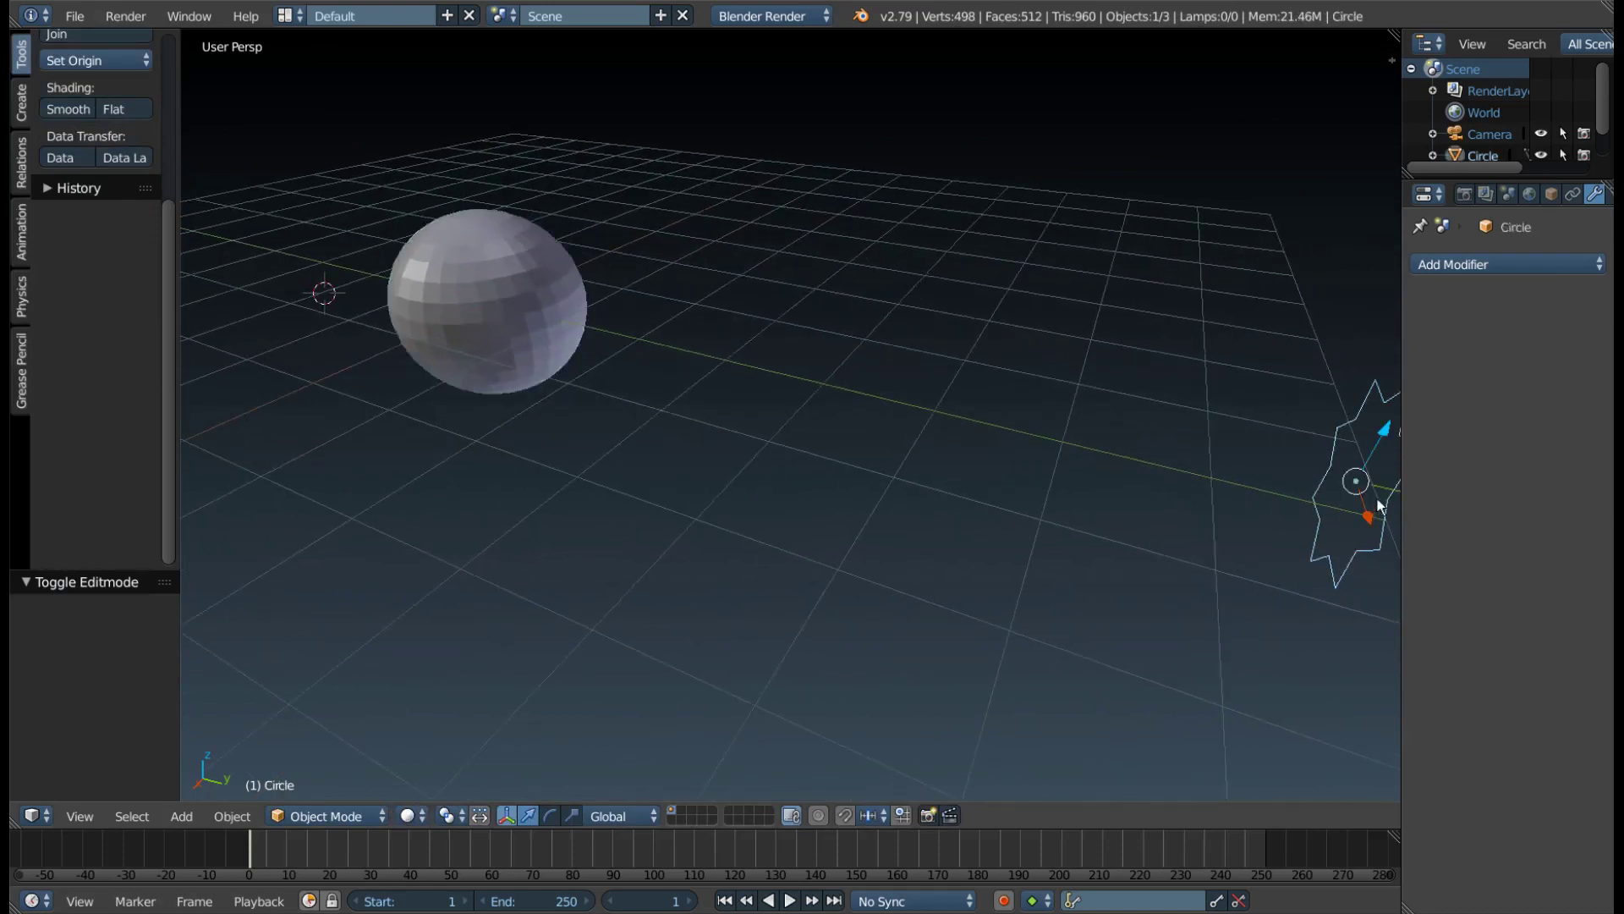
key("g")
key("y")
left_click(786, 393)
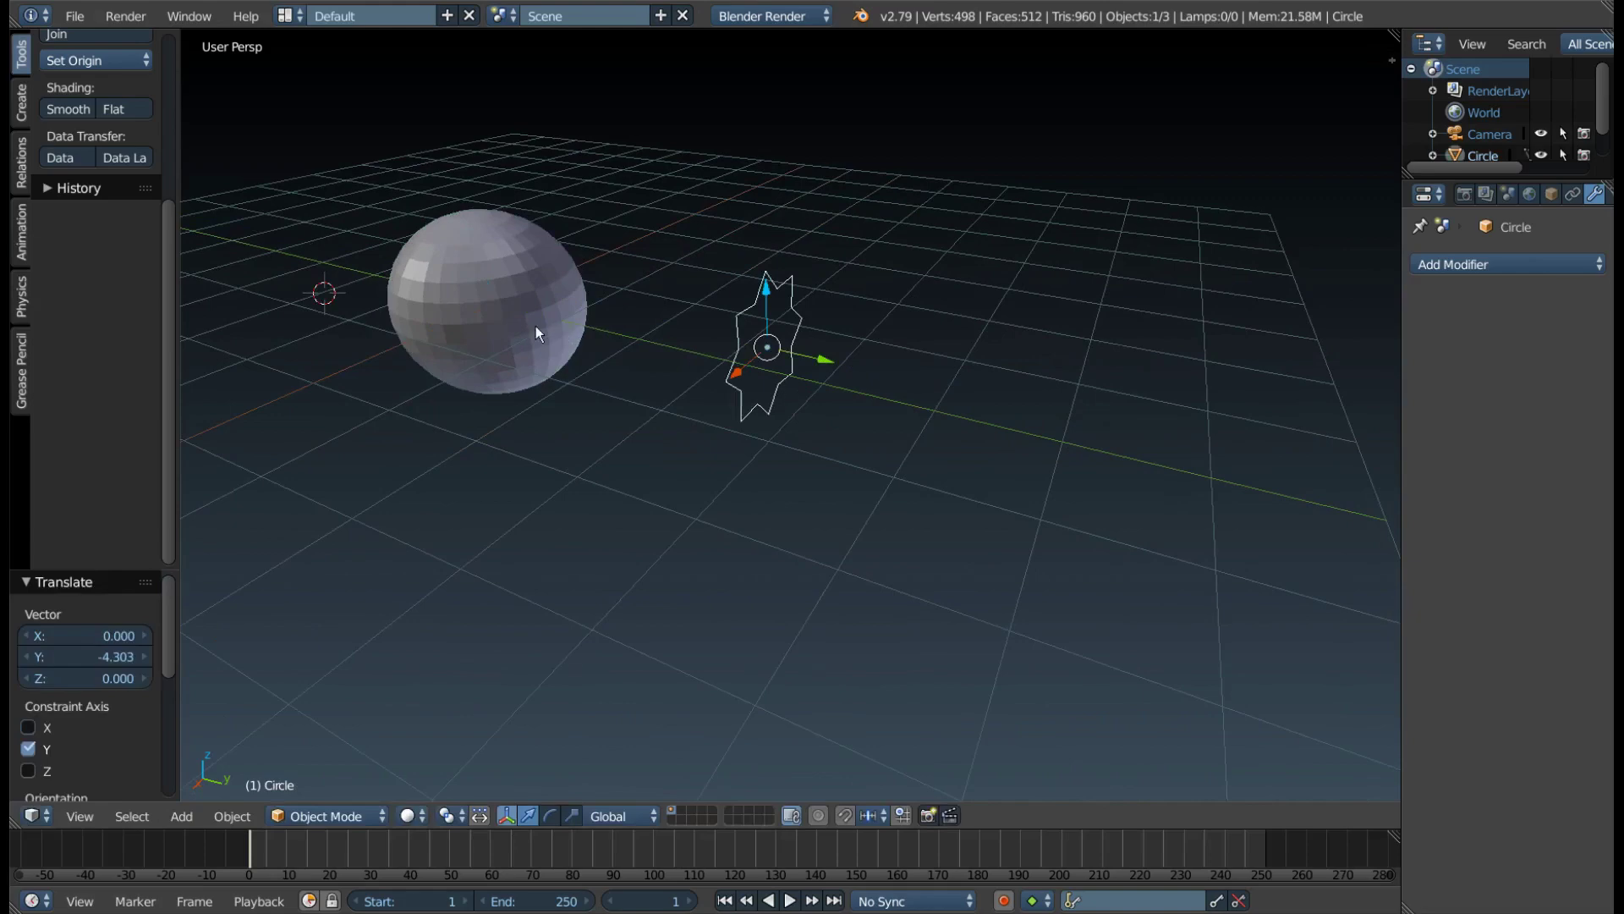
mouse_move(536, 326)
middle_mouse_down()
mouse_move(804, 411)
mouse_move(721, 396)
mouse_move(629, 313)
mouse_move(645, 309)
middle_mouse_up()
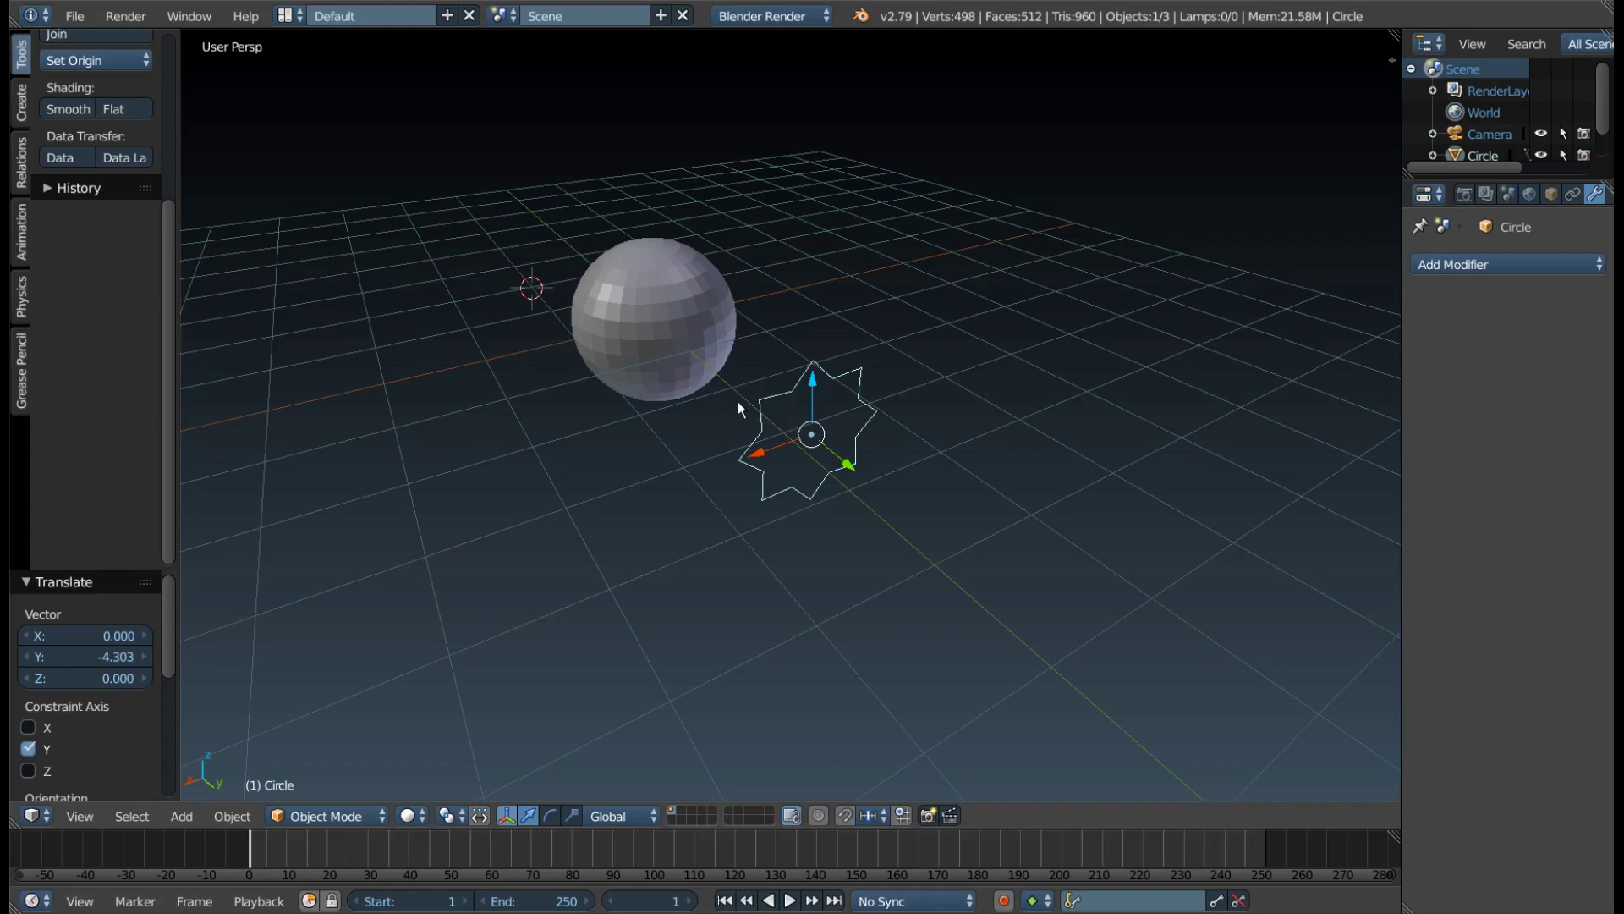
middle_click_drag(777, 423, 810, 459)
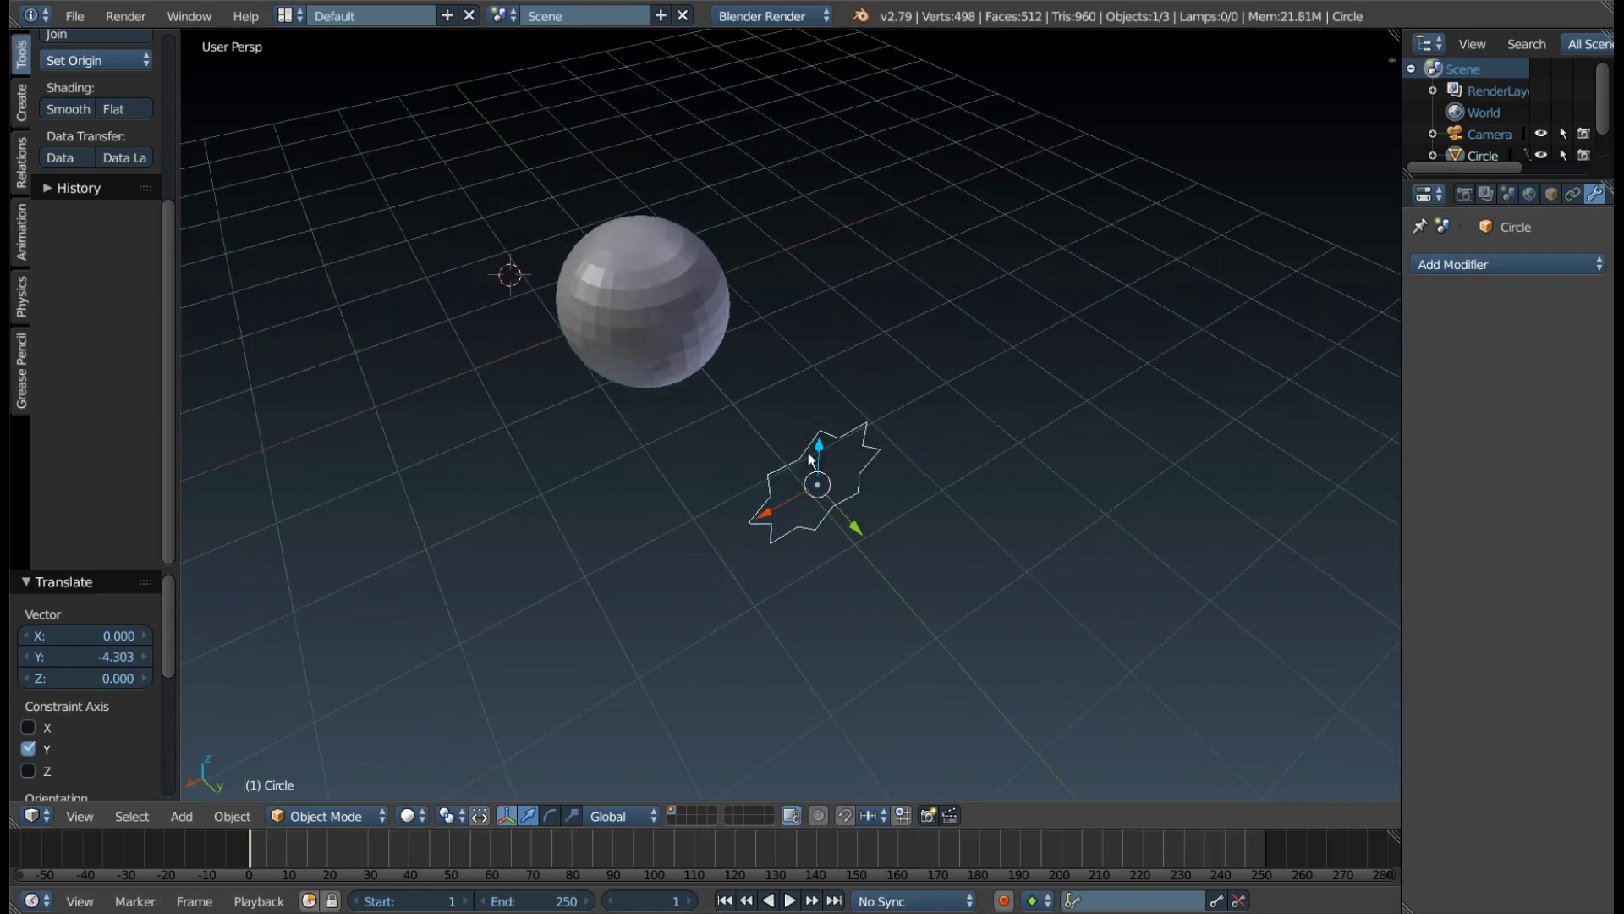
scroll(752, 412, "up", 2)
scroll(753, 409, "up", 3)
Check the star outline in Edit Mode, then in front view slide it along Y before the sphere
key("Tab")
left_click(877, 413)
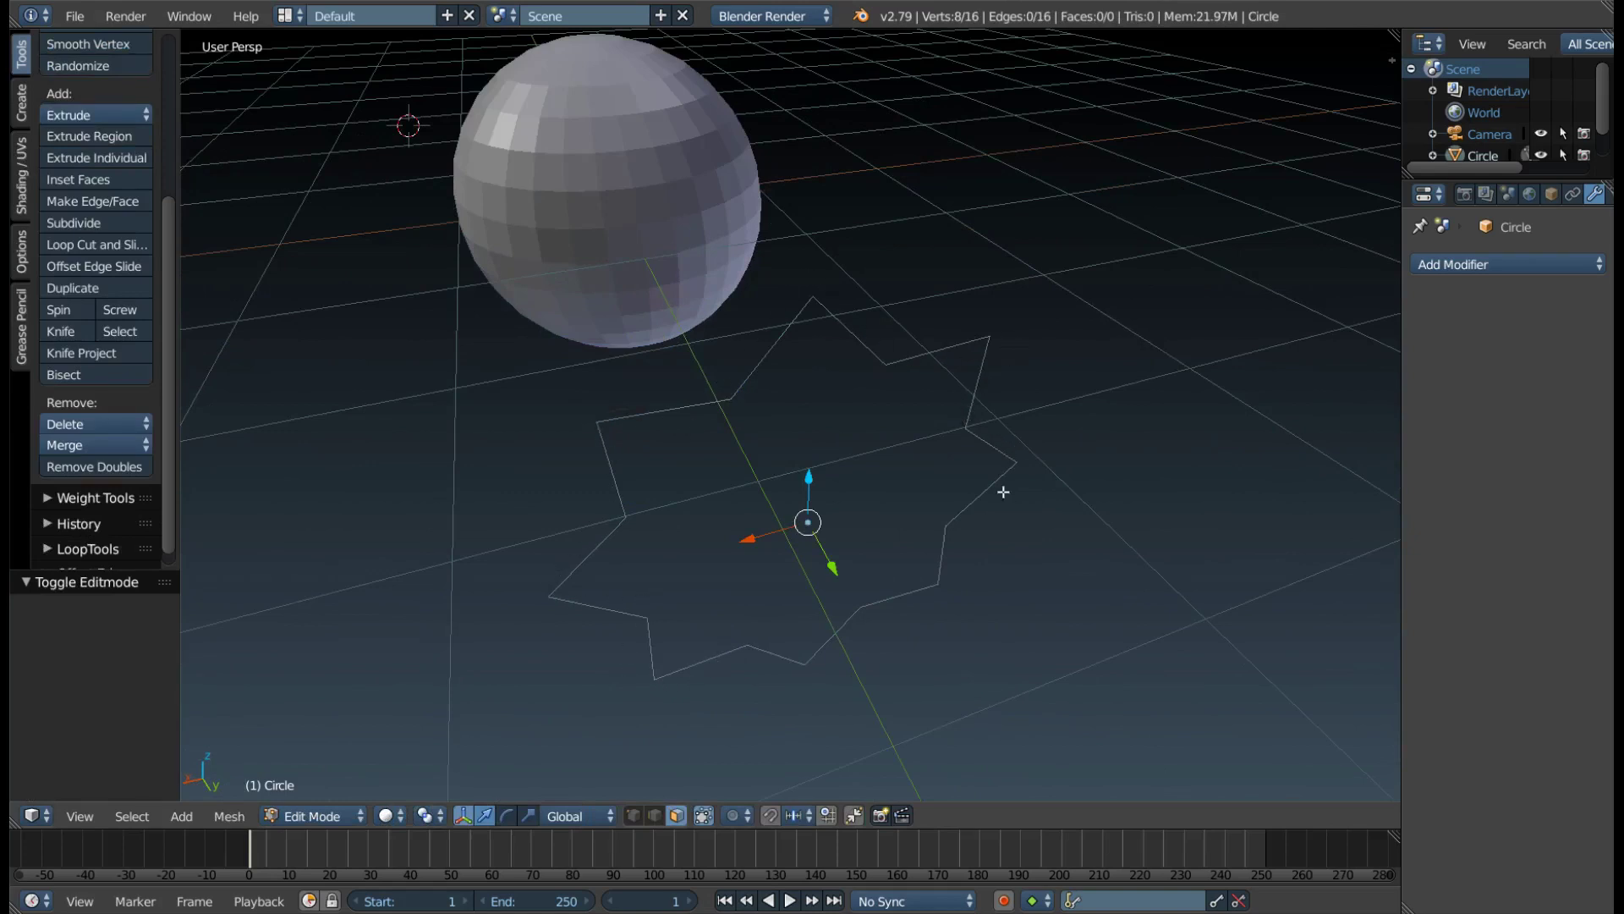
mouse_move(895, 562)
middle_mouse_down()
mouse_move(871, 511)
mouse_move(899, 526)
mouse_move(856, 335)
middle_mouse_up()
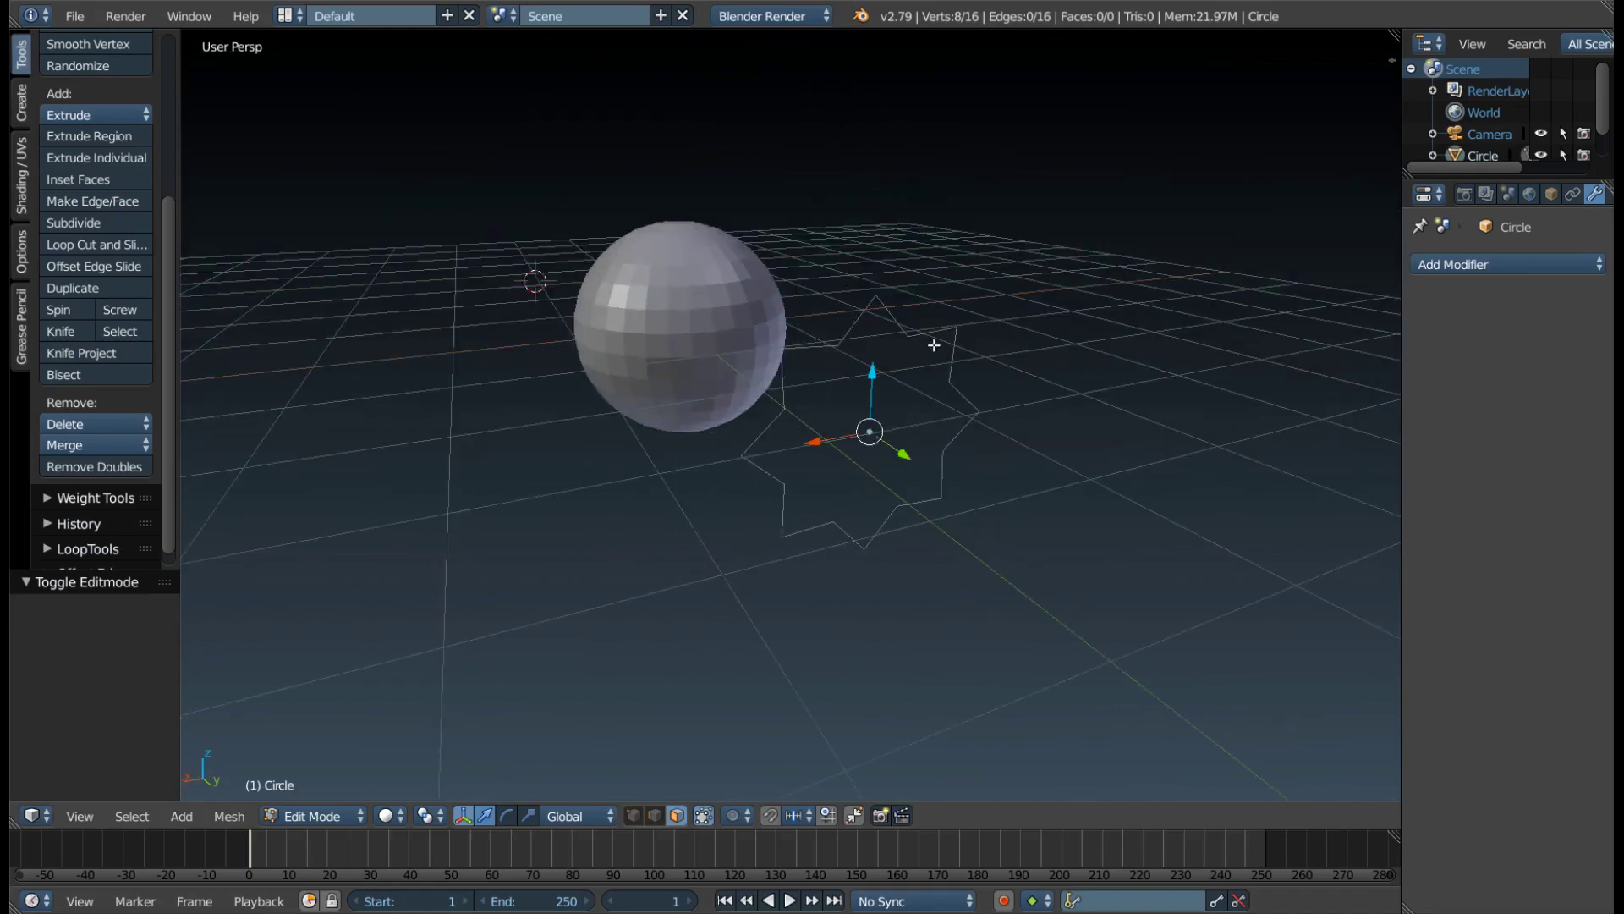
mouse_move(834, 464)
middle_mouse_down()
mouse_move(898, 505)
mouse_move(778, 505)
mouse_move(733, 418)
mouse_move(688, 416)
mouse_move(674, 396)
mouse_move(677, 482)
mouse_move(700, 417)
mouse_move(685, 389)
middle_mouse_up()
key("Tab")
key("KP_1")
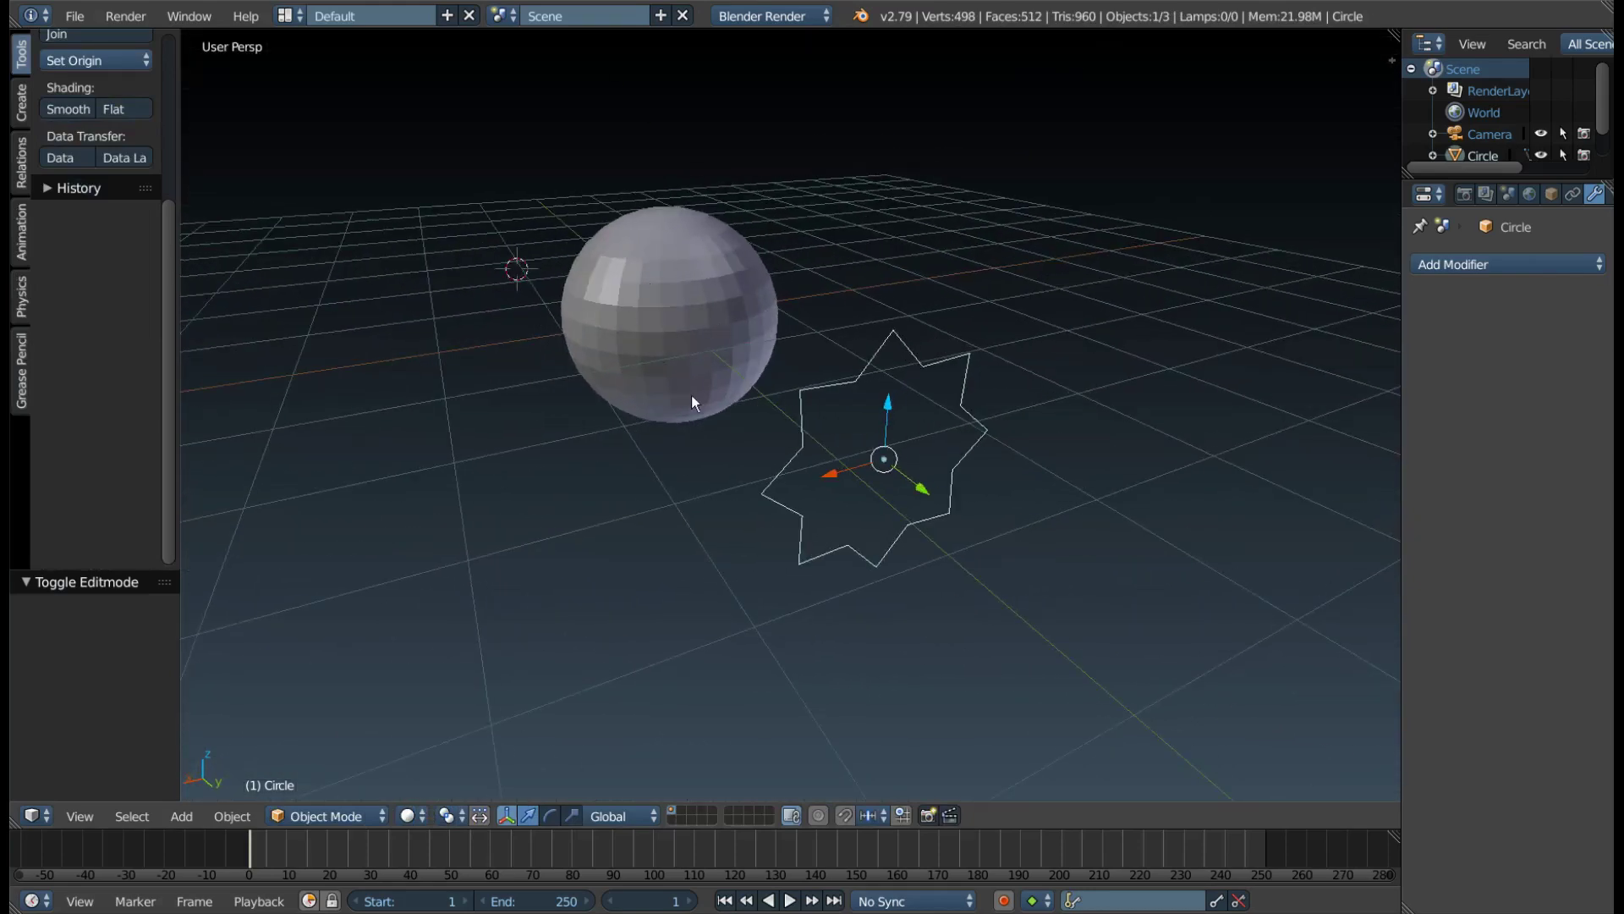
scroll(704, 305, "down", 3)
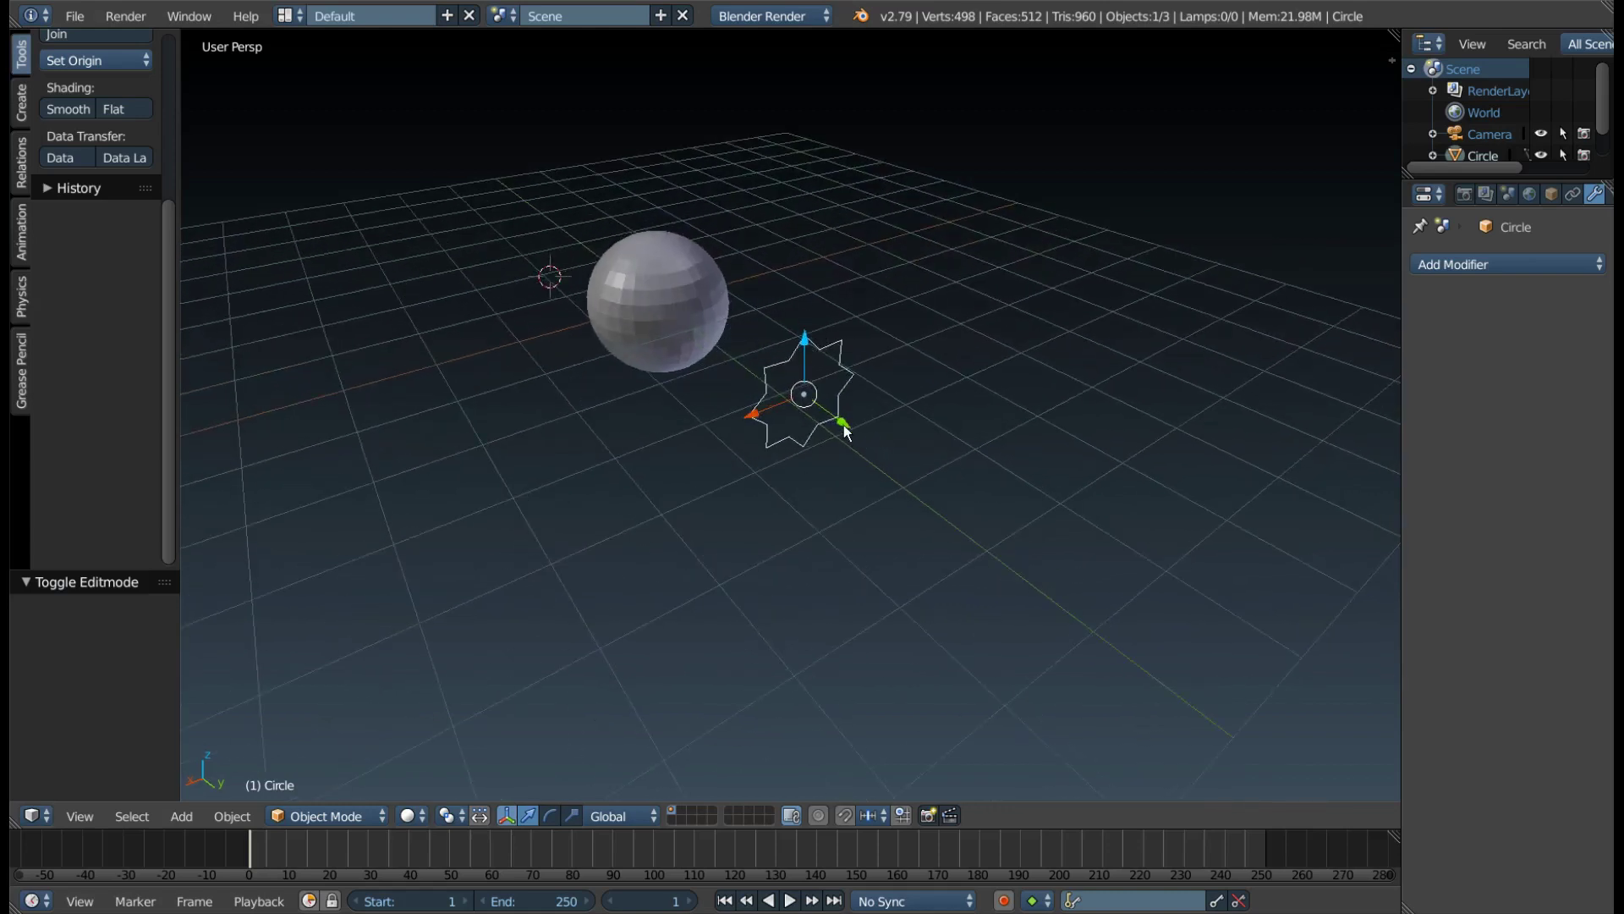
left_click_drag(844, 425, 602, 269)
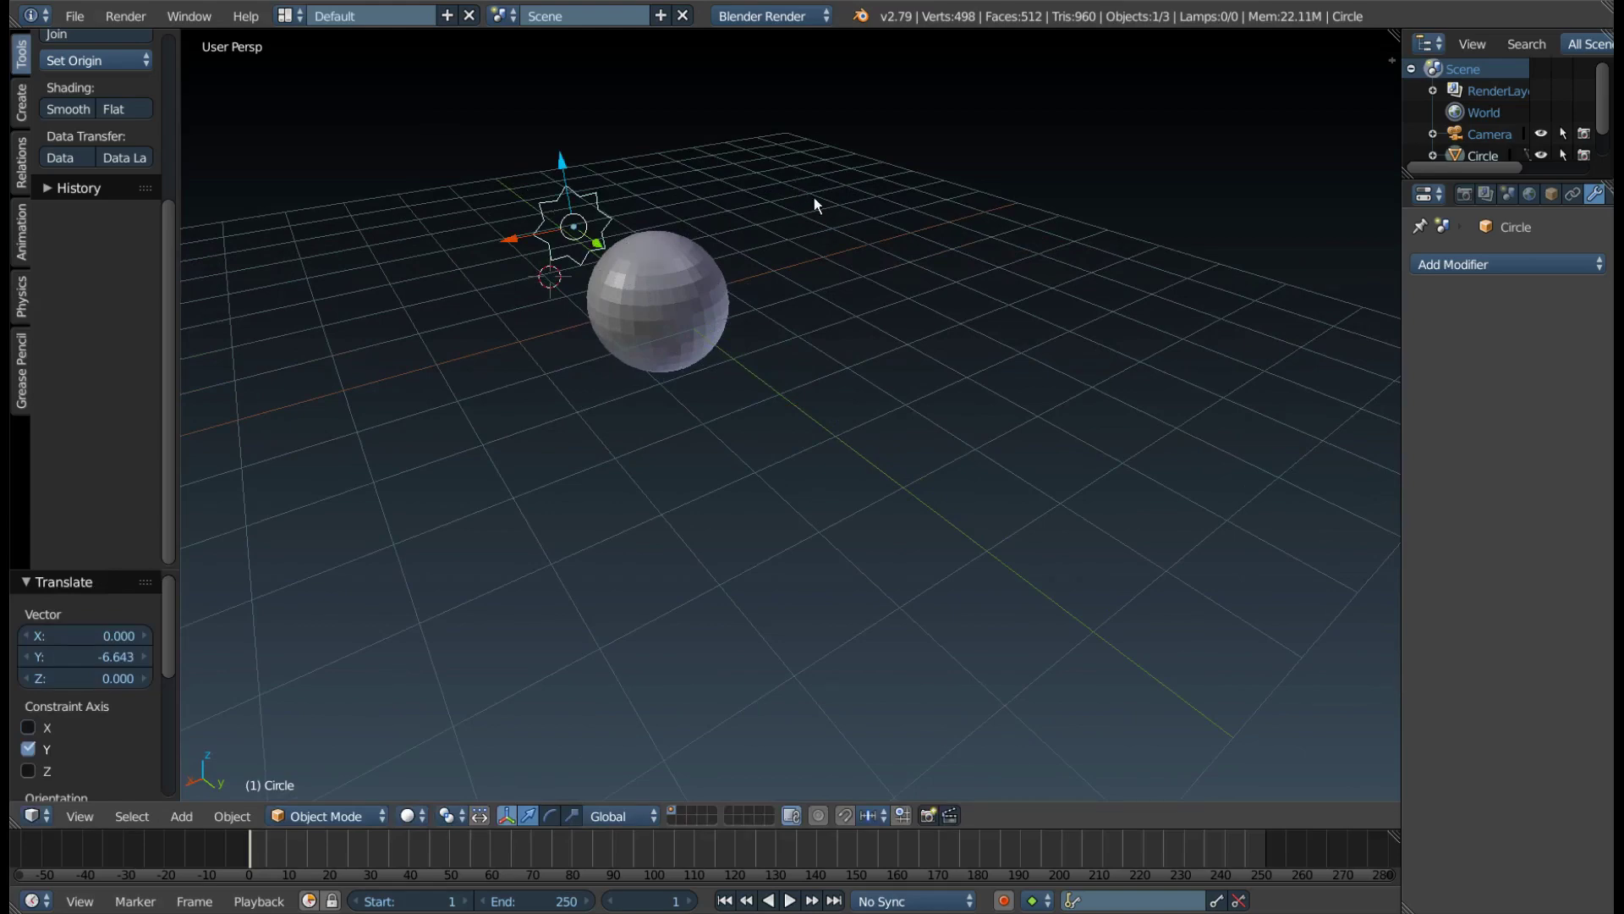
From front view, lower the star outline 0.24 on Z to centre it on the sphere, then add the sphere to the selection
key("KP_1")
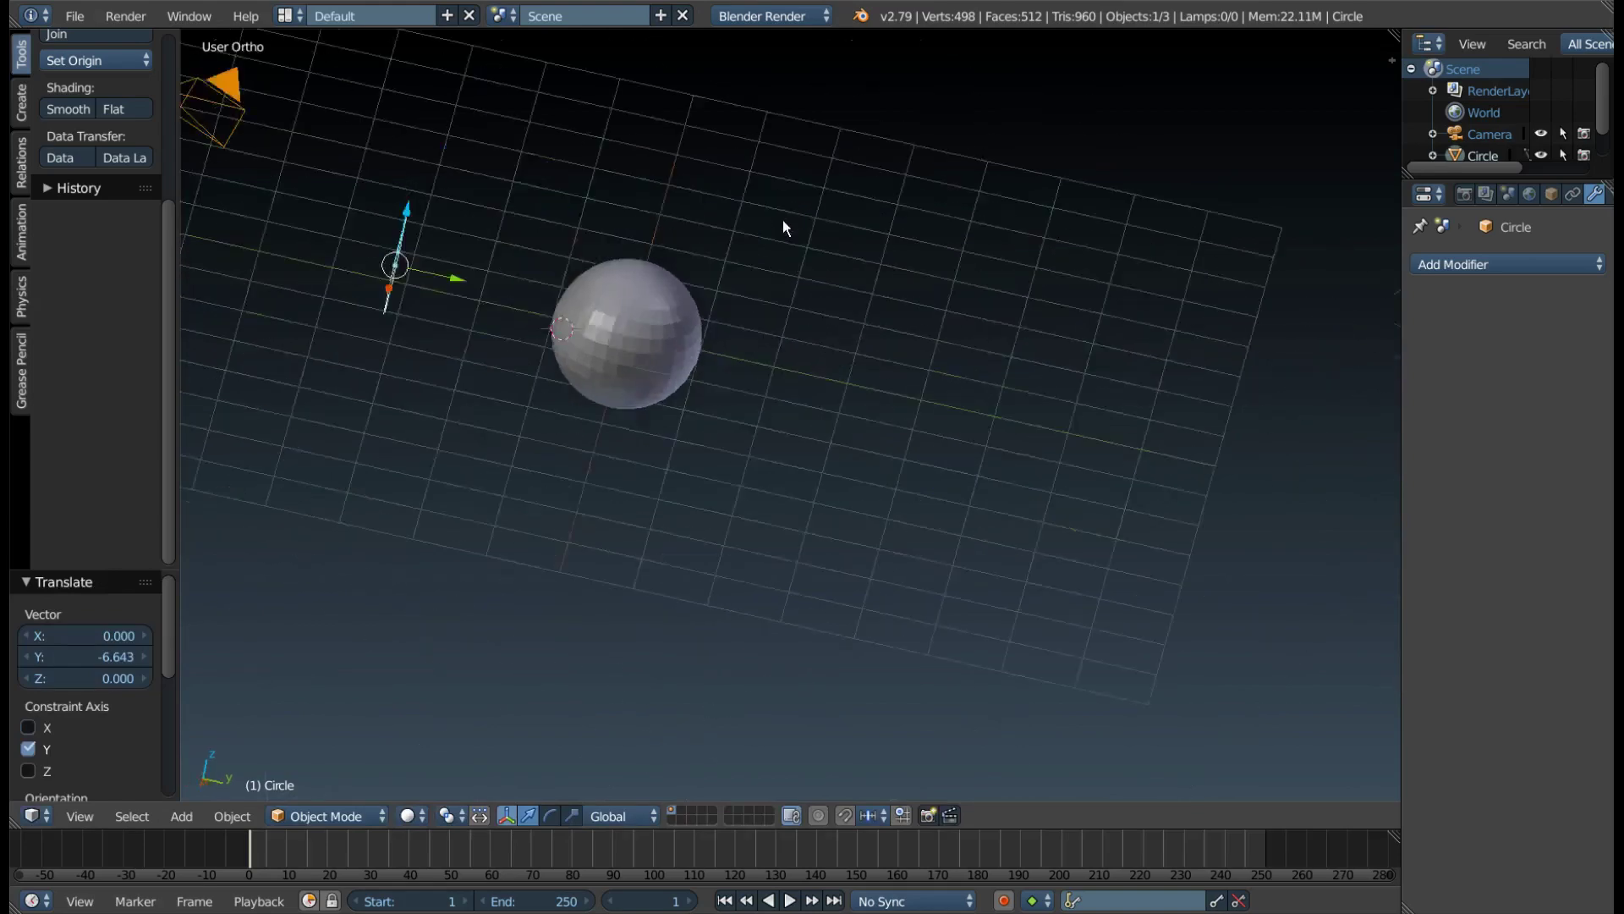
scroll(891, 370, "up", 2)
scroll(885, 317, "up", 1)
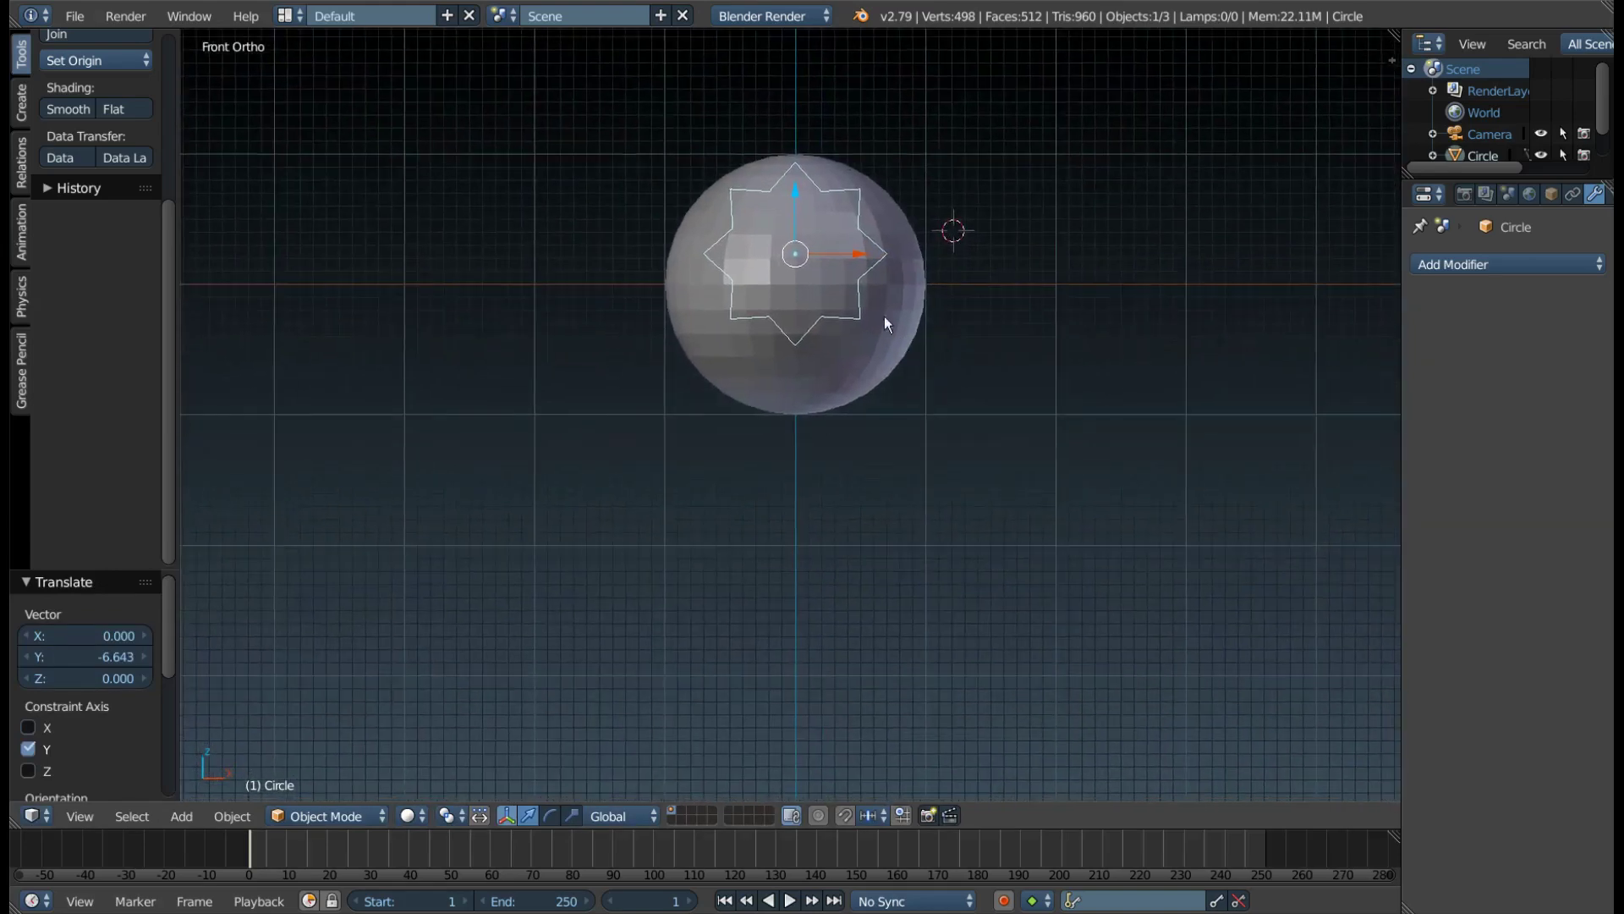
scroll(821, 206, "up", 1)
left_click_drag(788, 215, 791, 255)
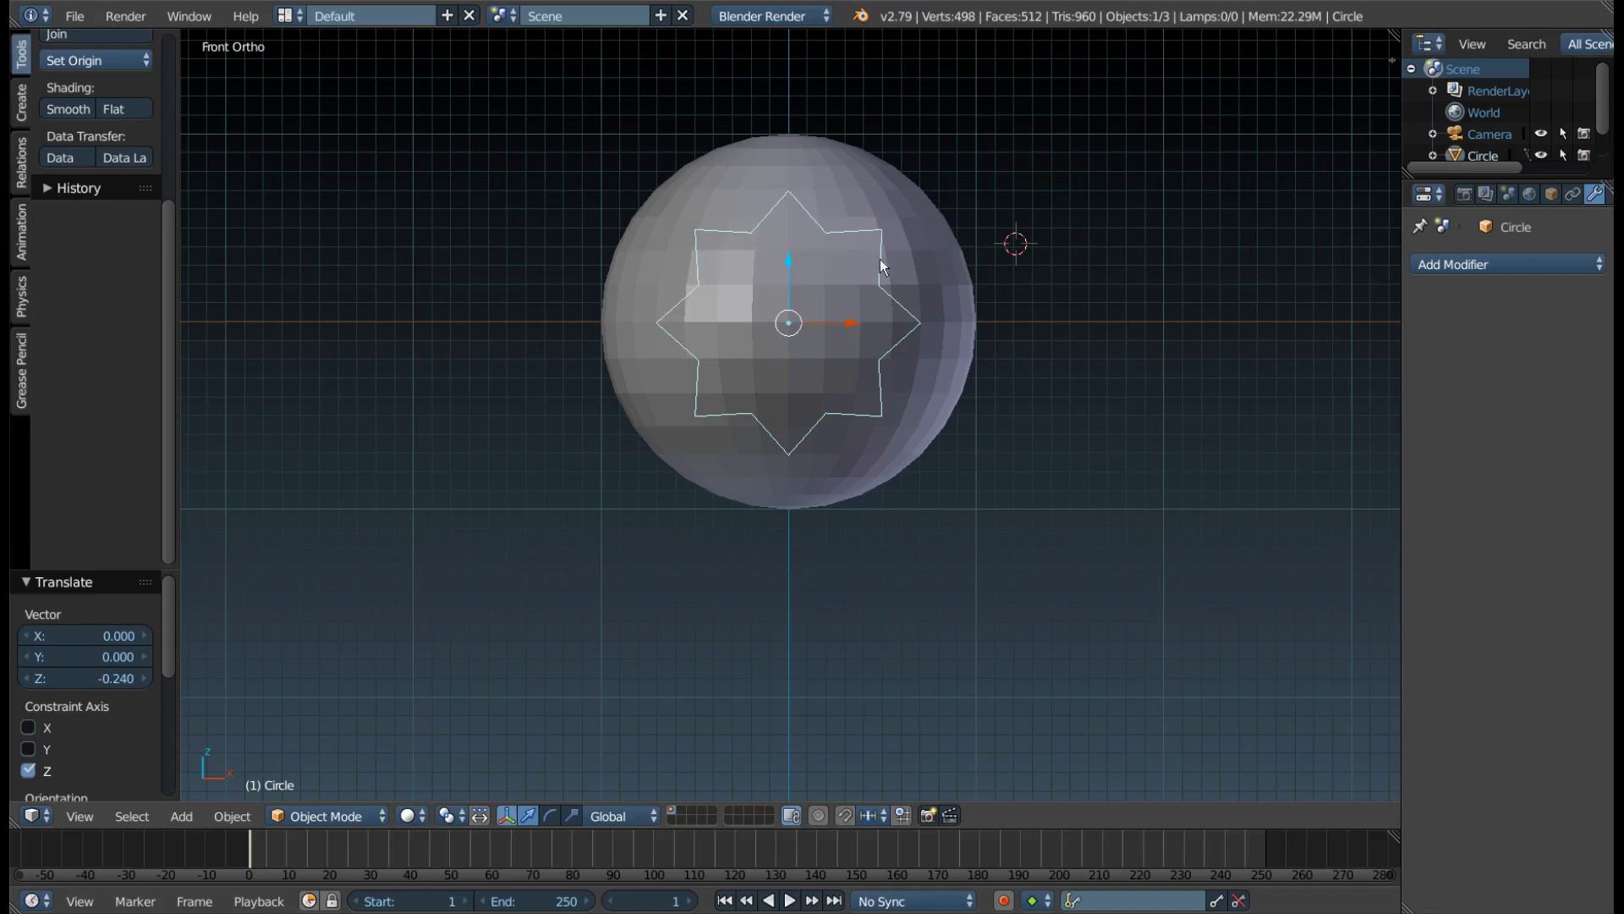
right_click(879, 200, "shift")
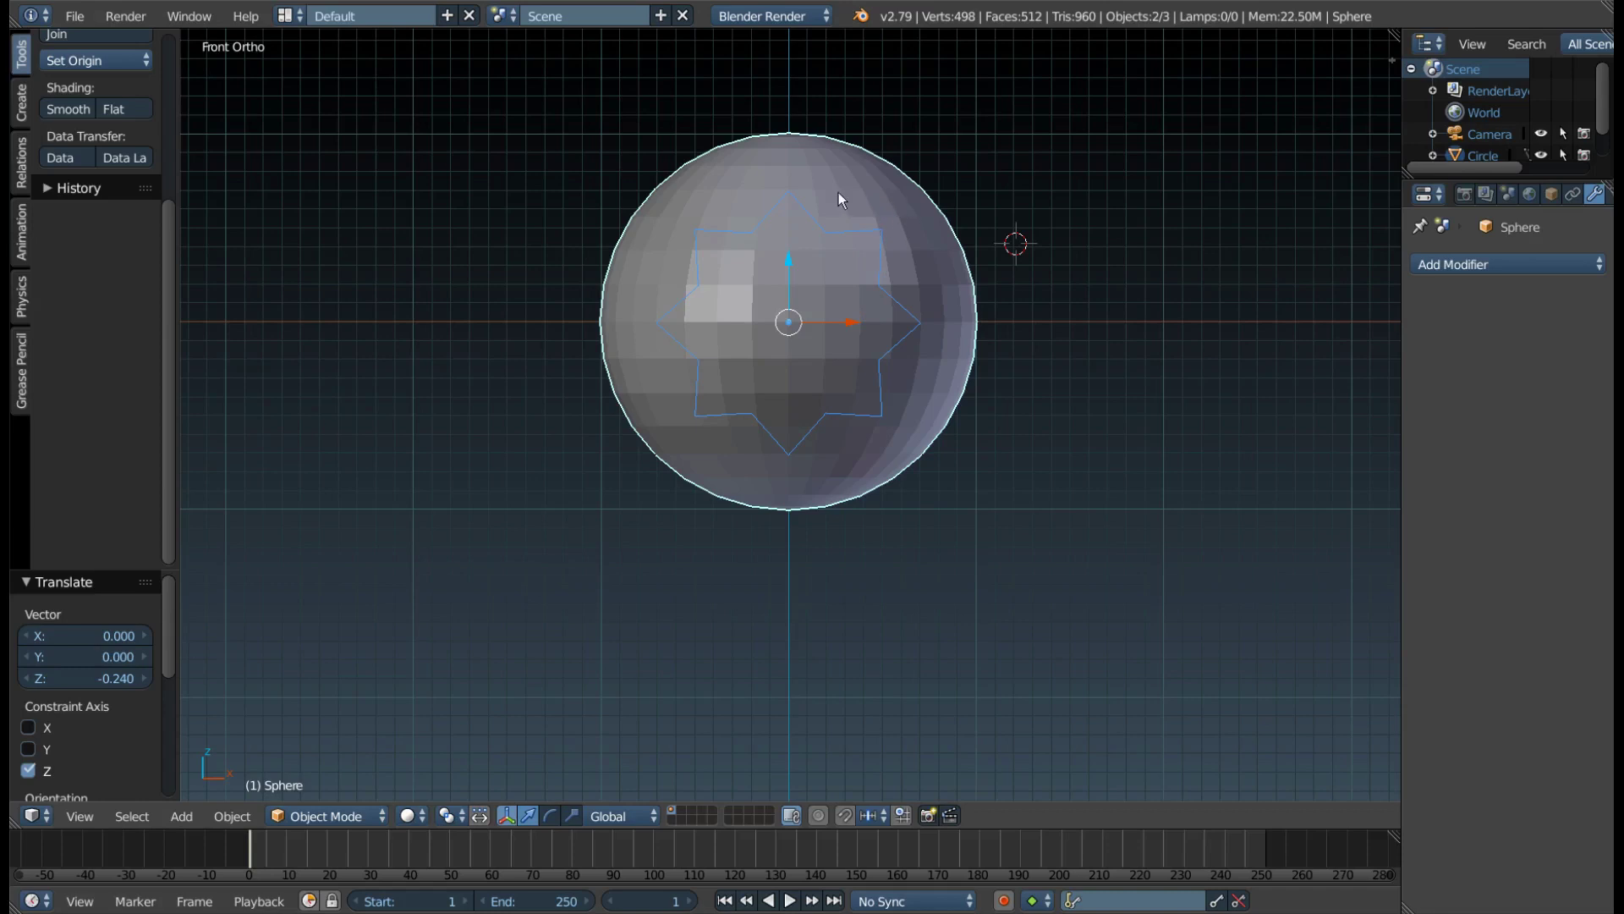
Enter Edit Mode on the sphere, deselect all, and Knife Project the star outline into it
key("Tab")
left_click(983, 209)
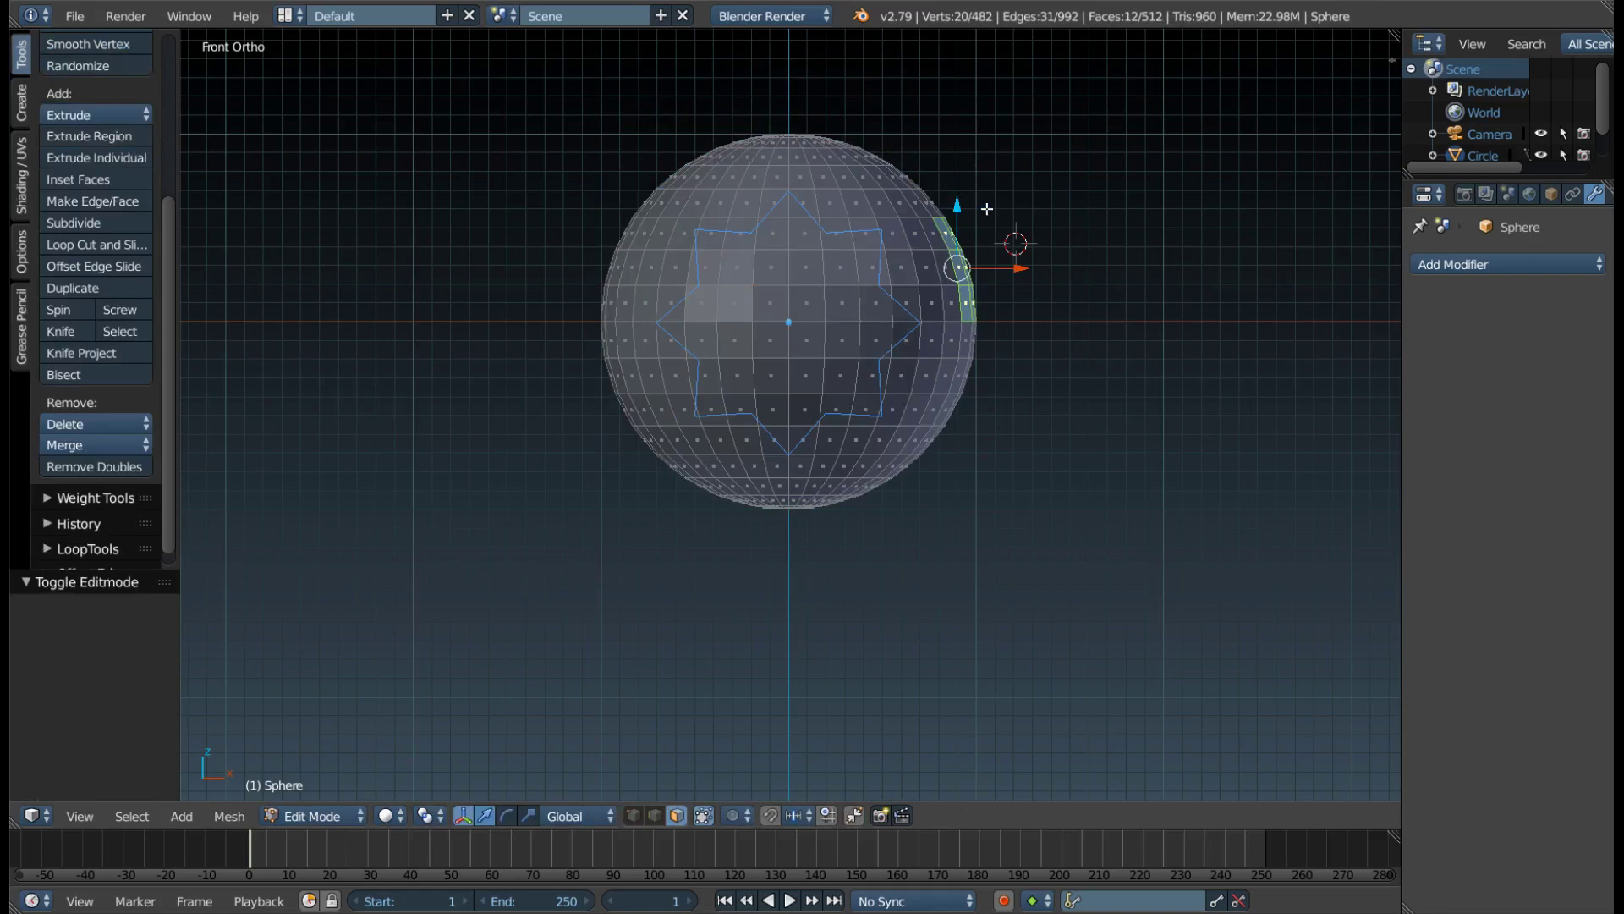
key("a")
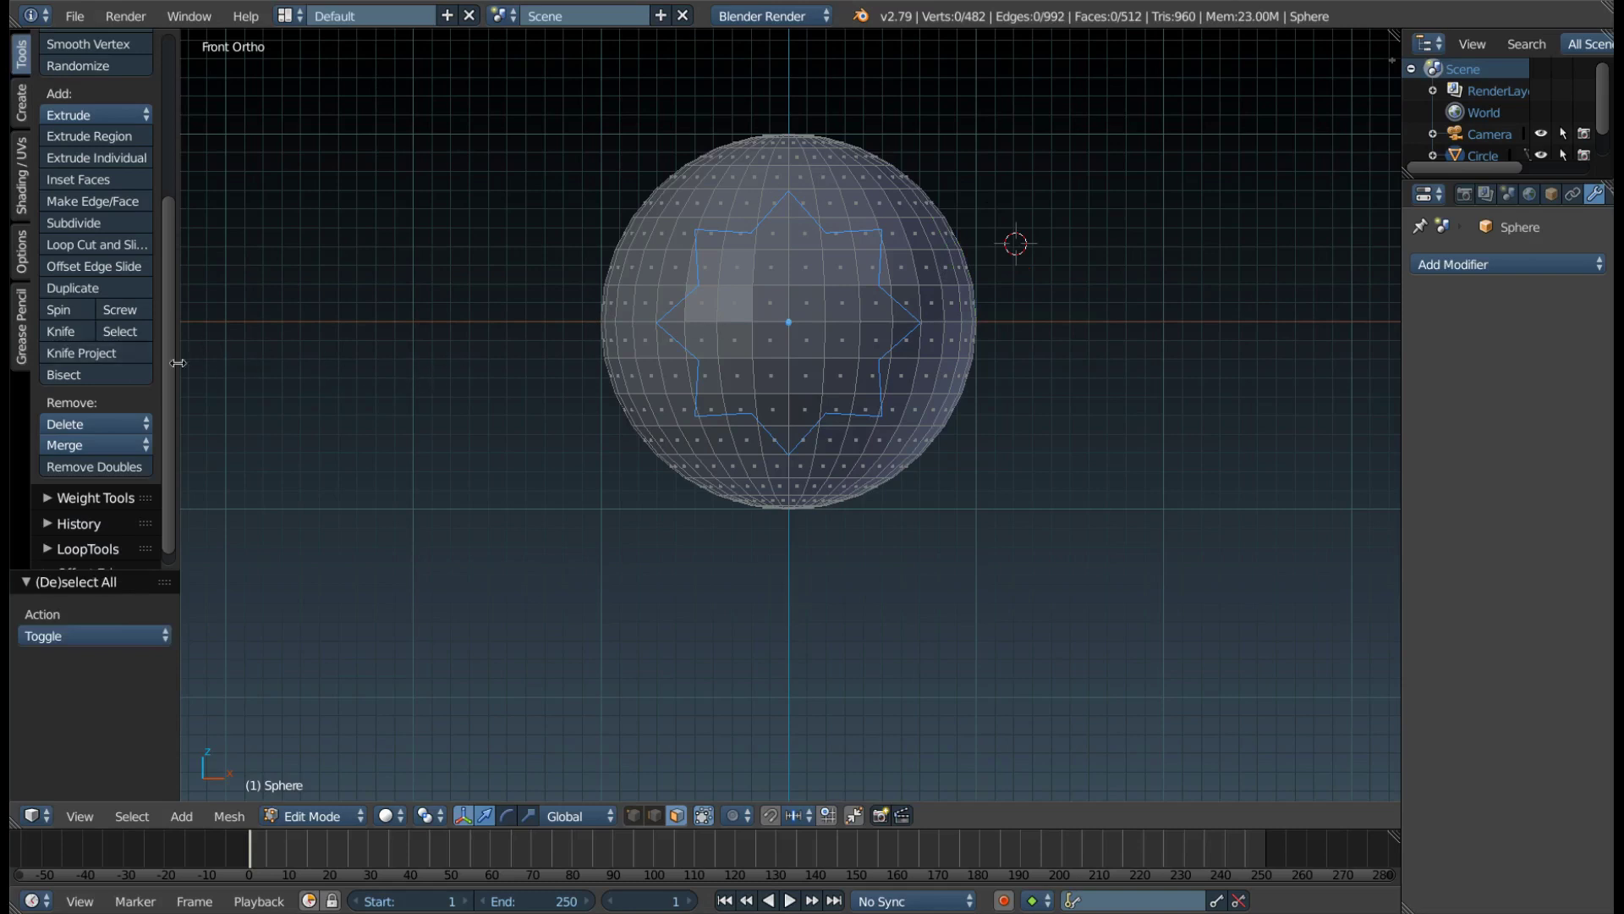
left_click(99, 357)
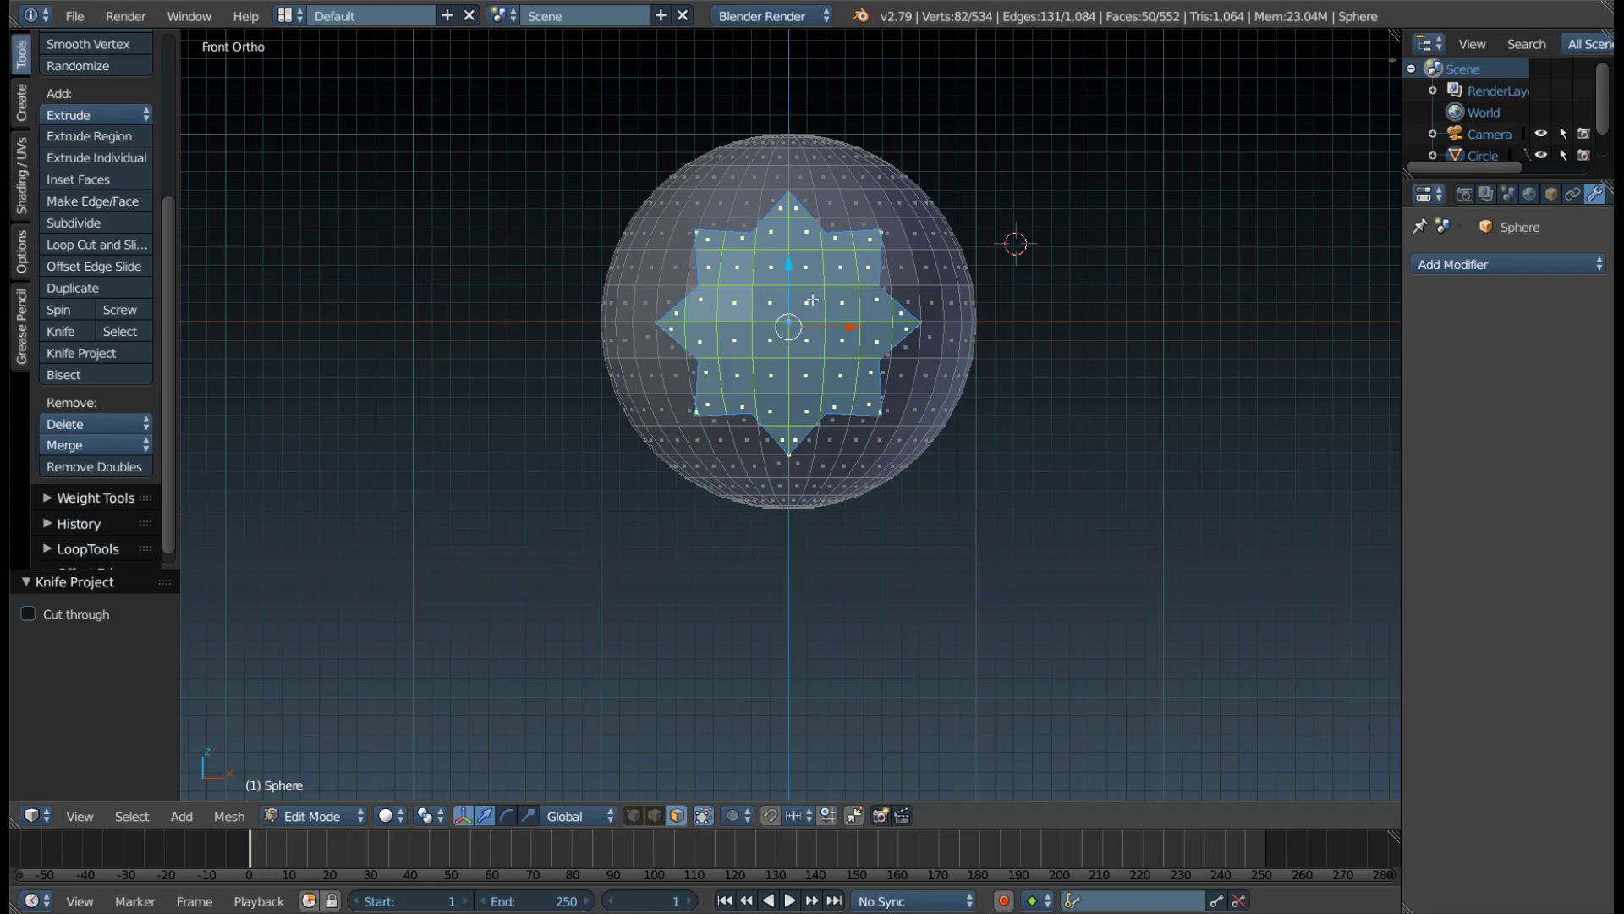
Orbit and zoom around the sphere to inspect the star-shaped cut from above
middle_click_drag(770, 320, 919, 348)
scroll(788, 322, "down", 5)
scroll(983, 343, "up", 3)
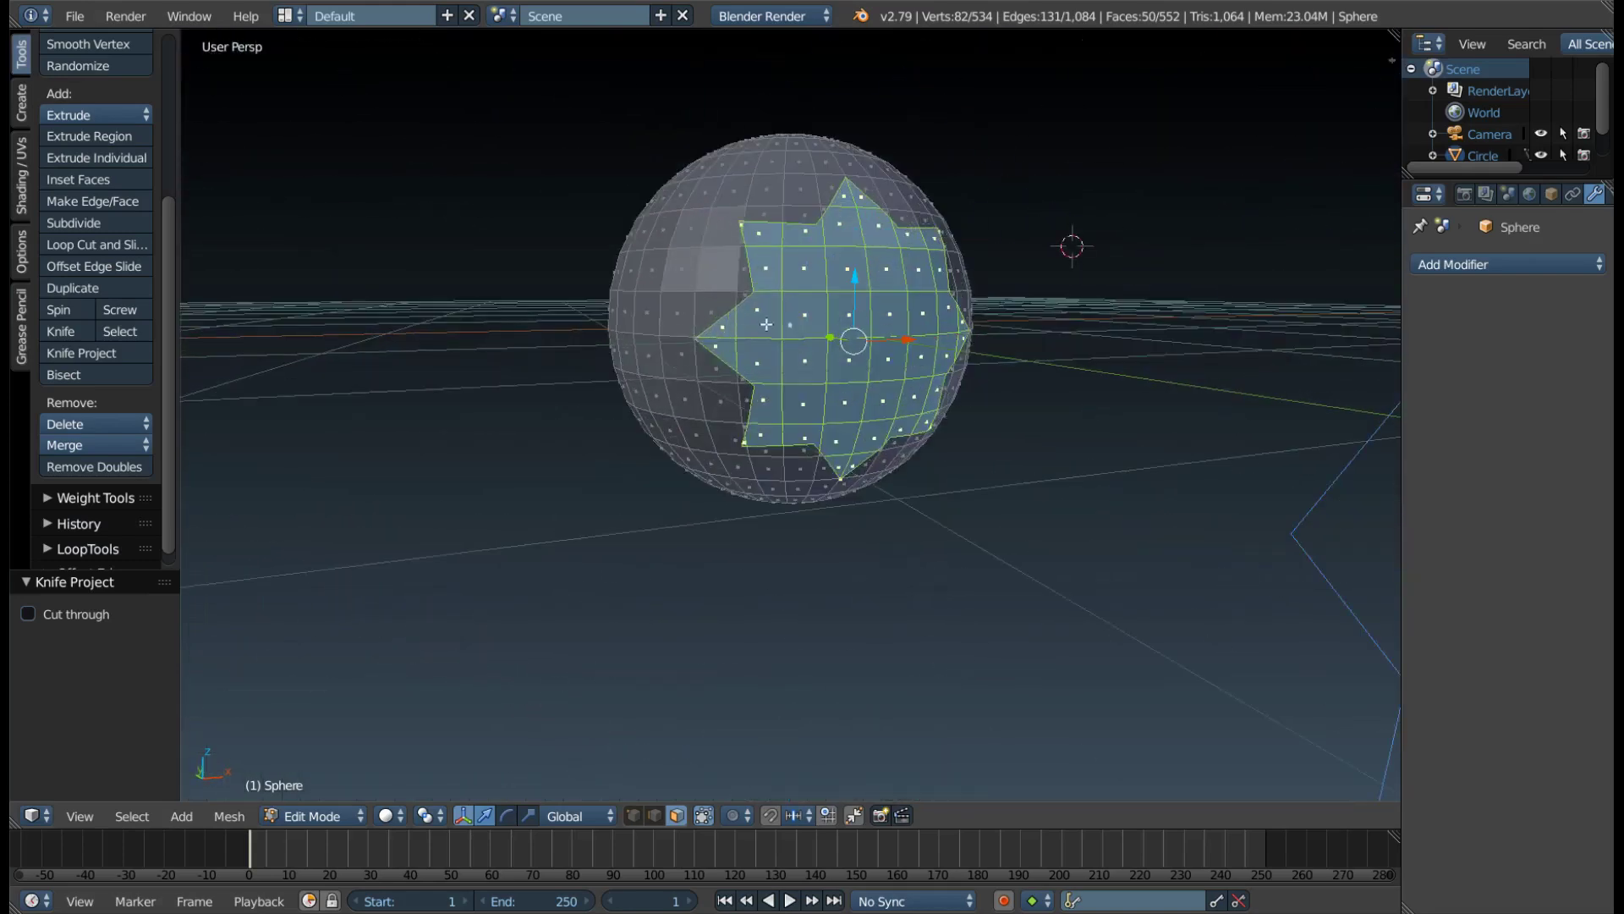
scroll(707, 340, "up", 2)
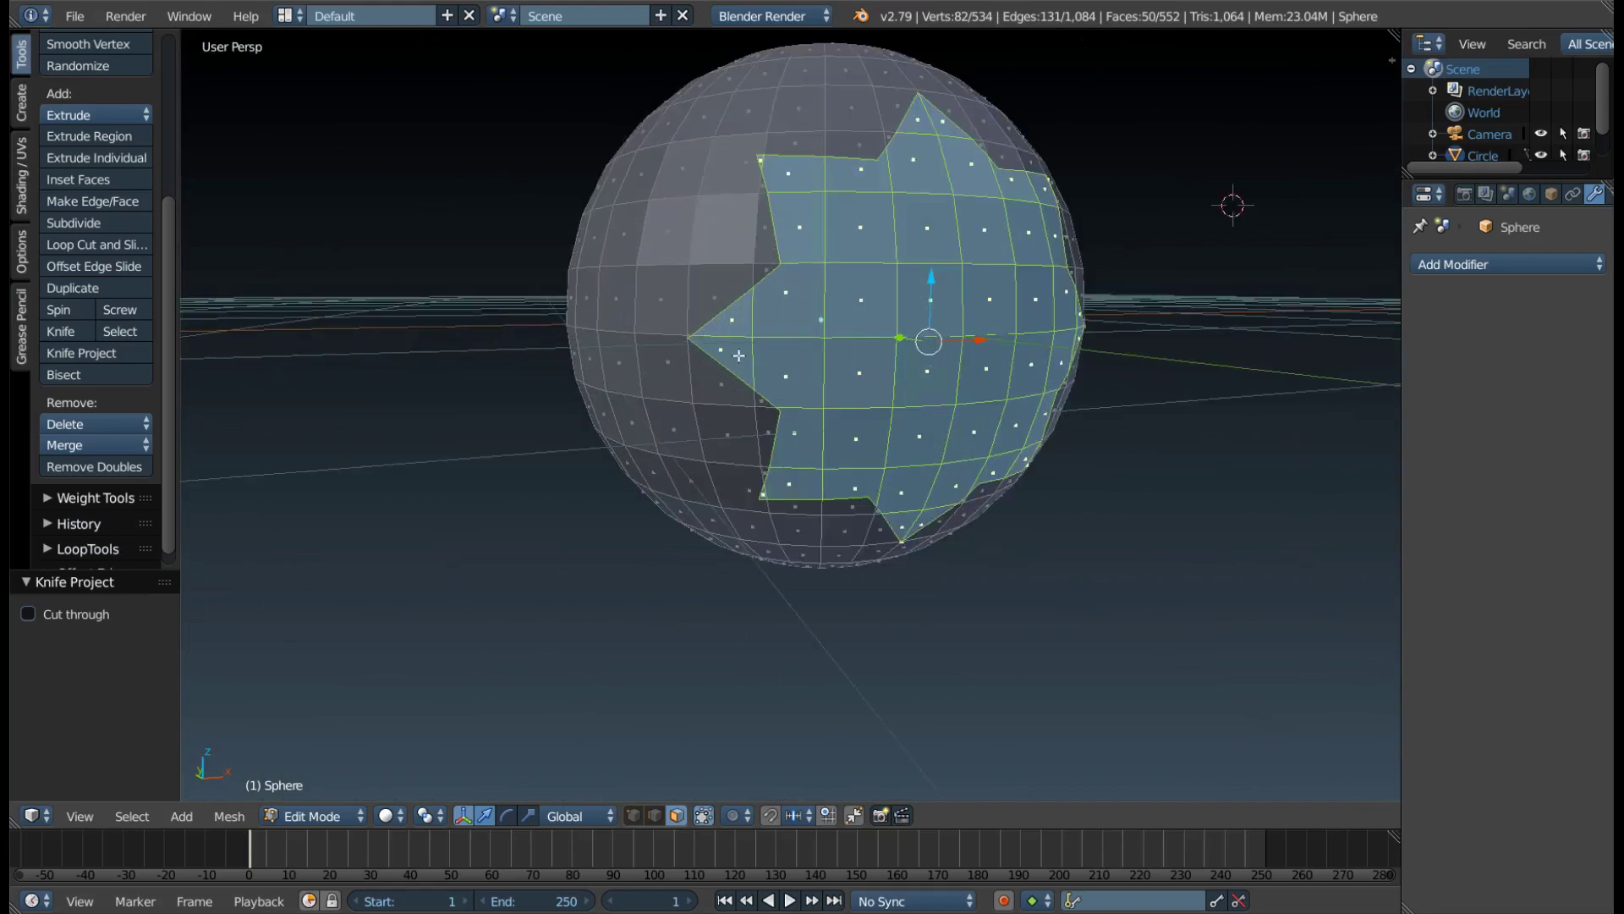
scroll(738, 356, "down", 2)
mouse_move(738, 355)
middle_mouse_down()
mouse_move(788, 400)
mouse_move(771, 340)
middle_mouse_up()
scroll(788, 400, "up", 2)
scroll(776, 333, "up", 2)
scroll(775, 333, "down", 1)
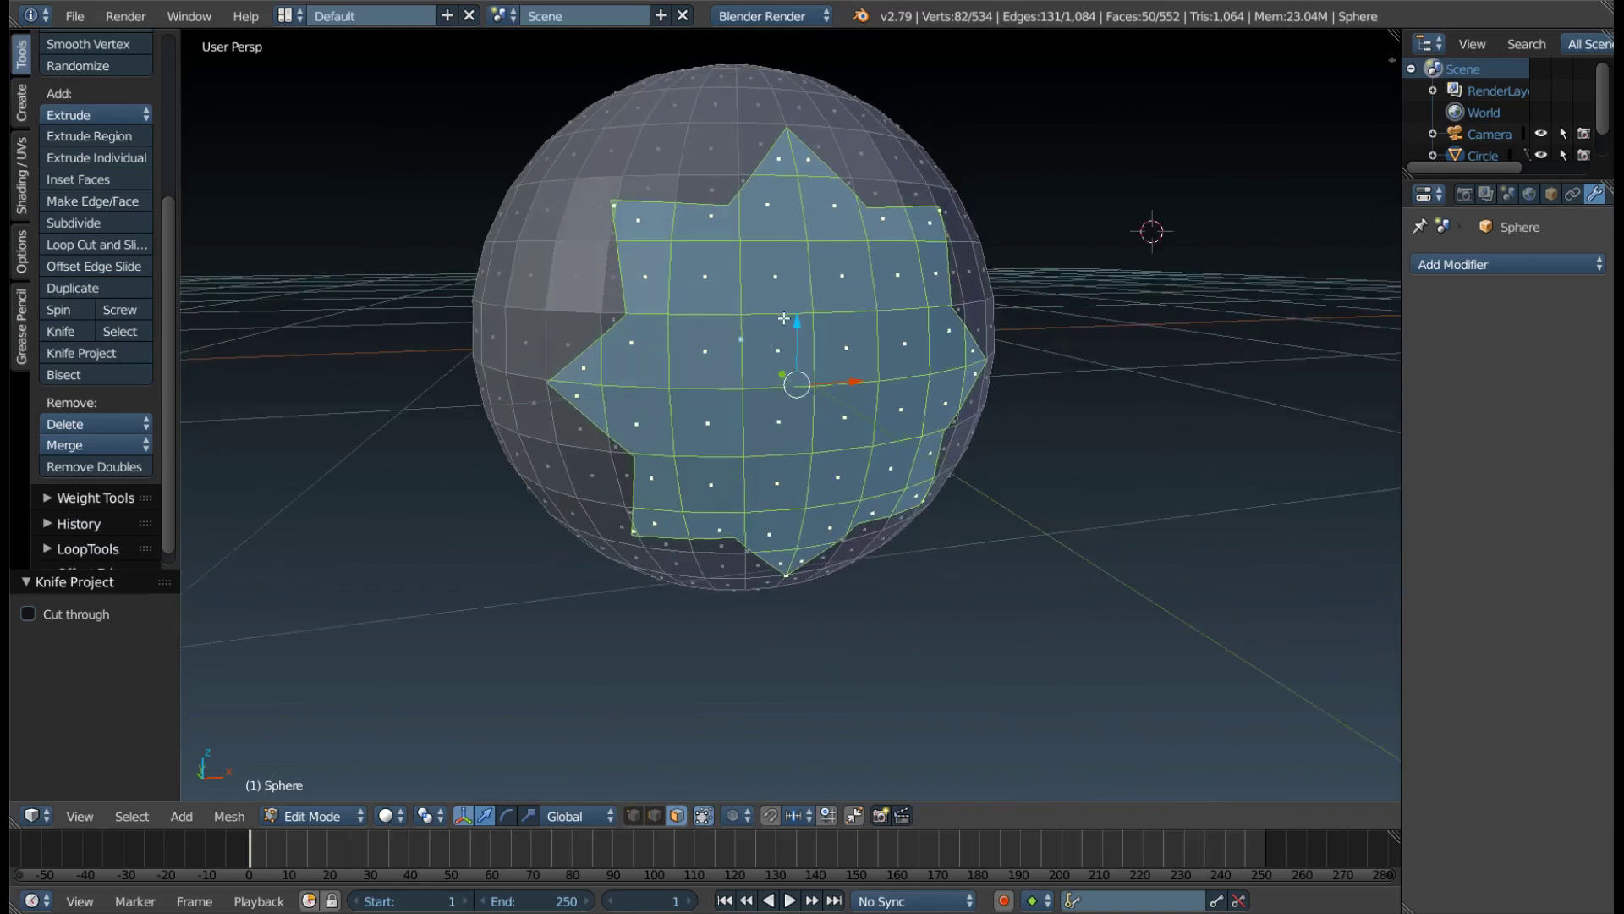
Delete the star-shaped faces, inspect the hole from several angles, and return to Object Mode
key("x")
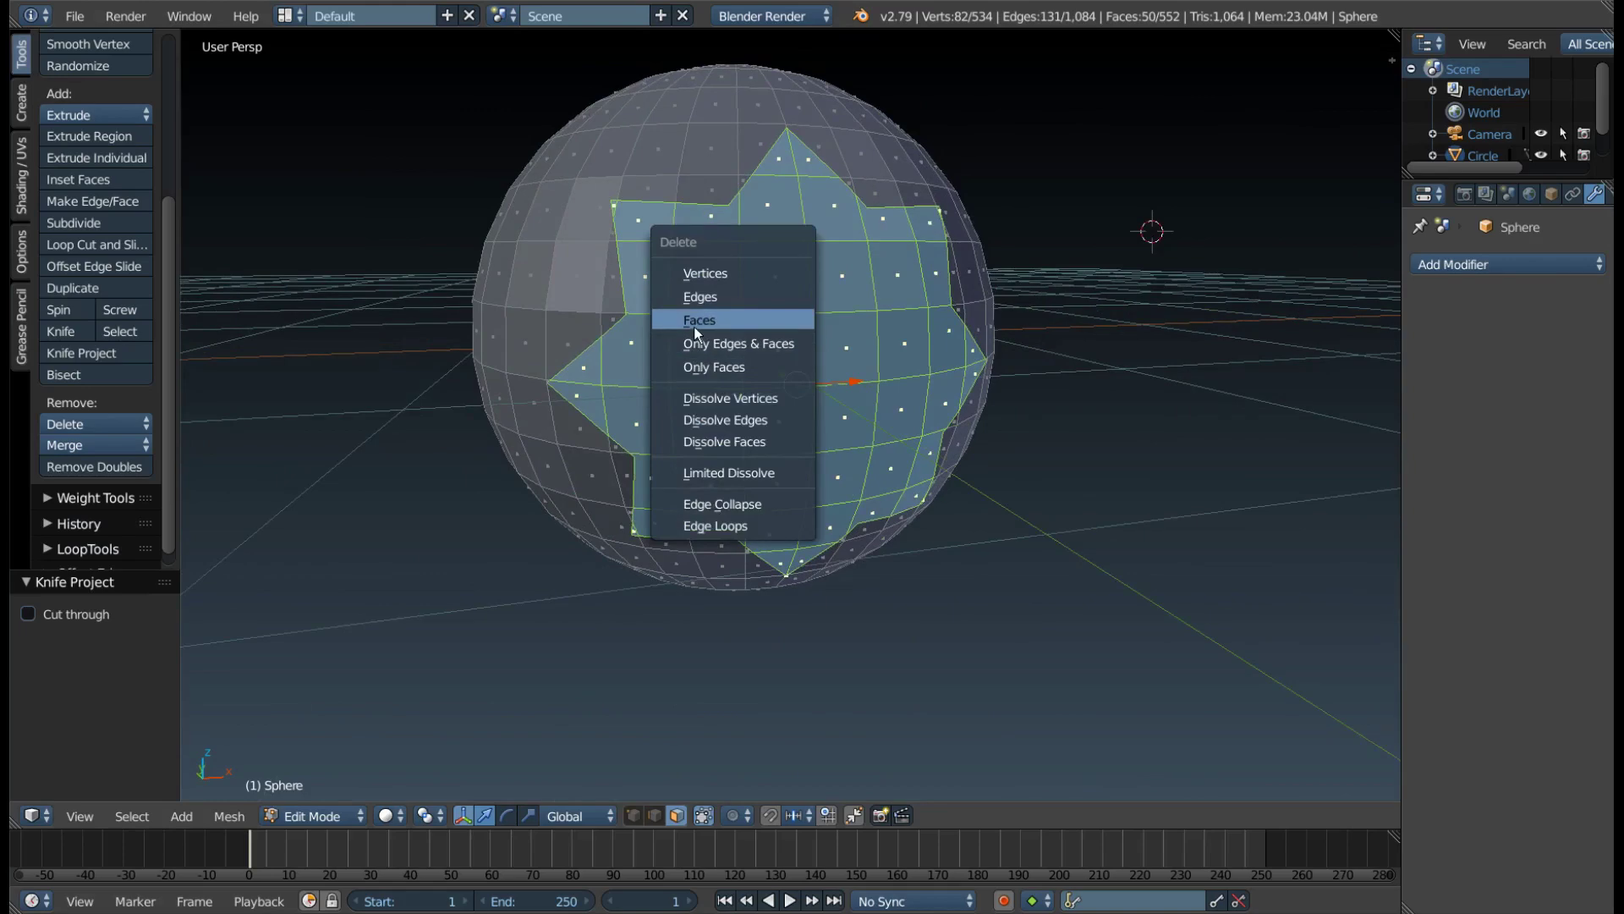
left_click(693, 326)
scroll(693, 327, "down", 5)
mouse_move(694, 326)
middle_mouse_down()
mouse_move(619, 286)
mouse_move(602, 336)
mouse_move(641, 377)
mouse_move(598, 334)
mouse_move(584, 378)
mouse_move(562, 319)
mouse_move(537, 366)
mouse_move(602, 373)
mouse_move(542, 398)
mouse_move(526, 428)
mouse_move(799, 375)
middle_mouse_up()
scroll(685, 320, "up", 4)
scroll(537, 366, "down", 3)
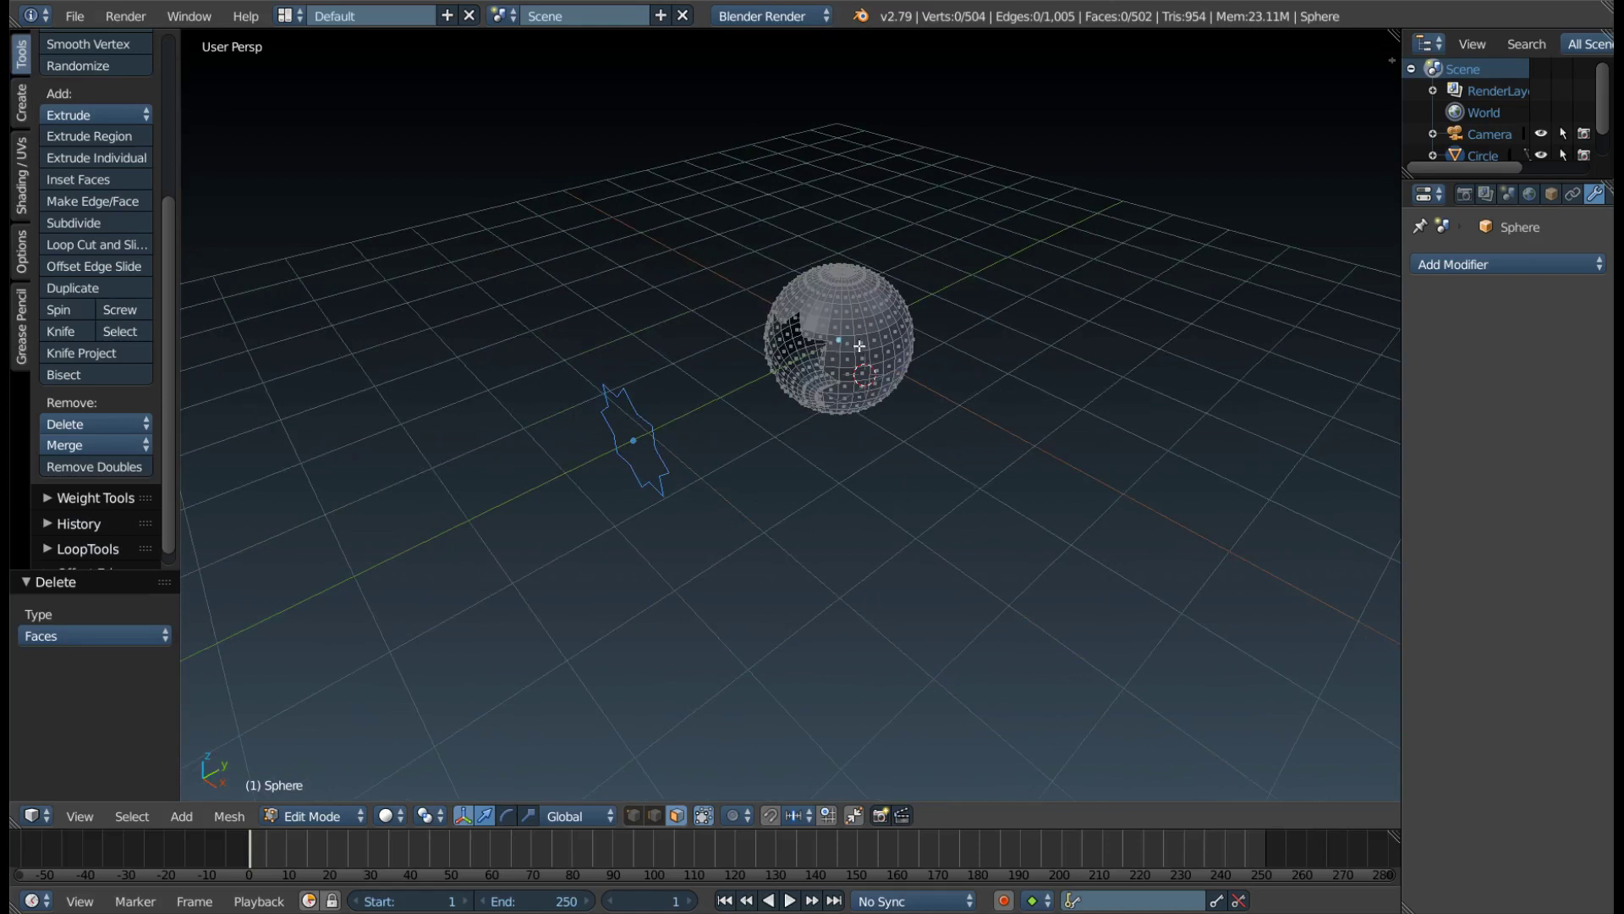
middle_click_drag(906, 350, 830, 424)
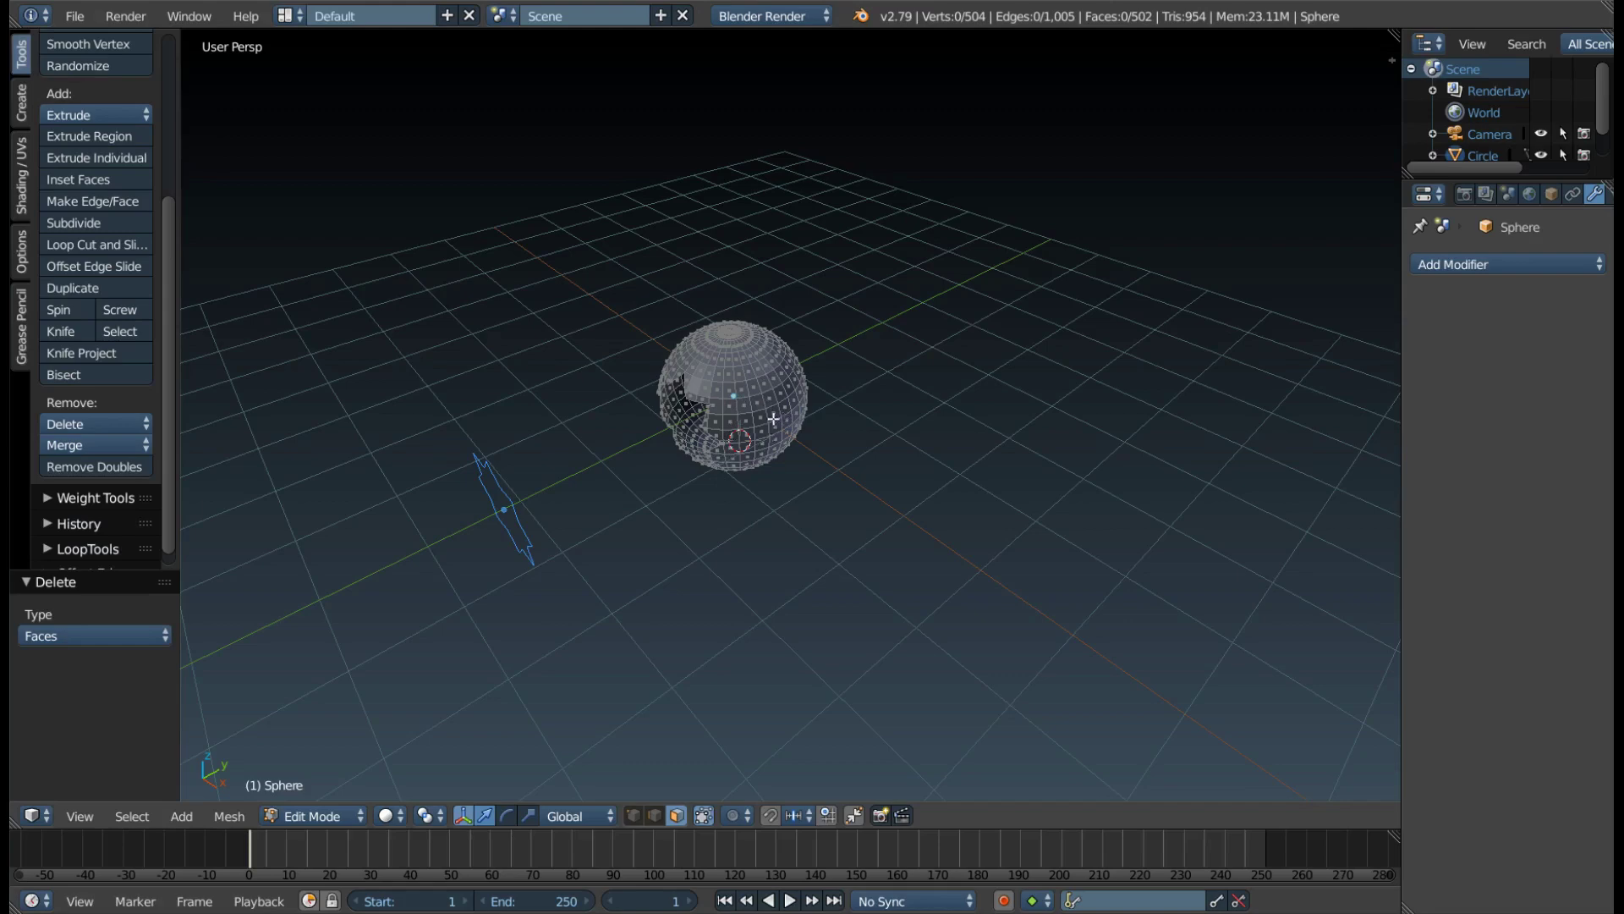
mouse_move(773, 435)
middle_mouse_down()
mouse_move(865, 373)
mouse_move(870, 393)
middle_mouse_up()
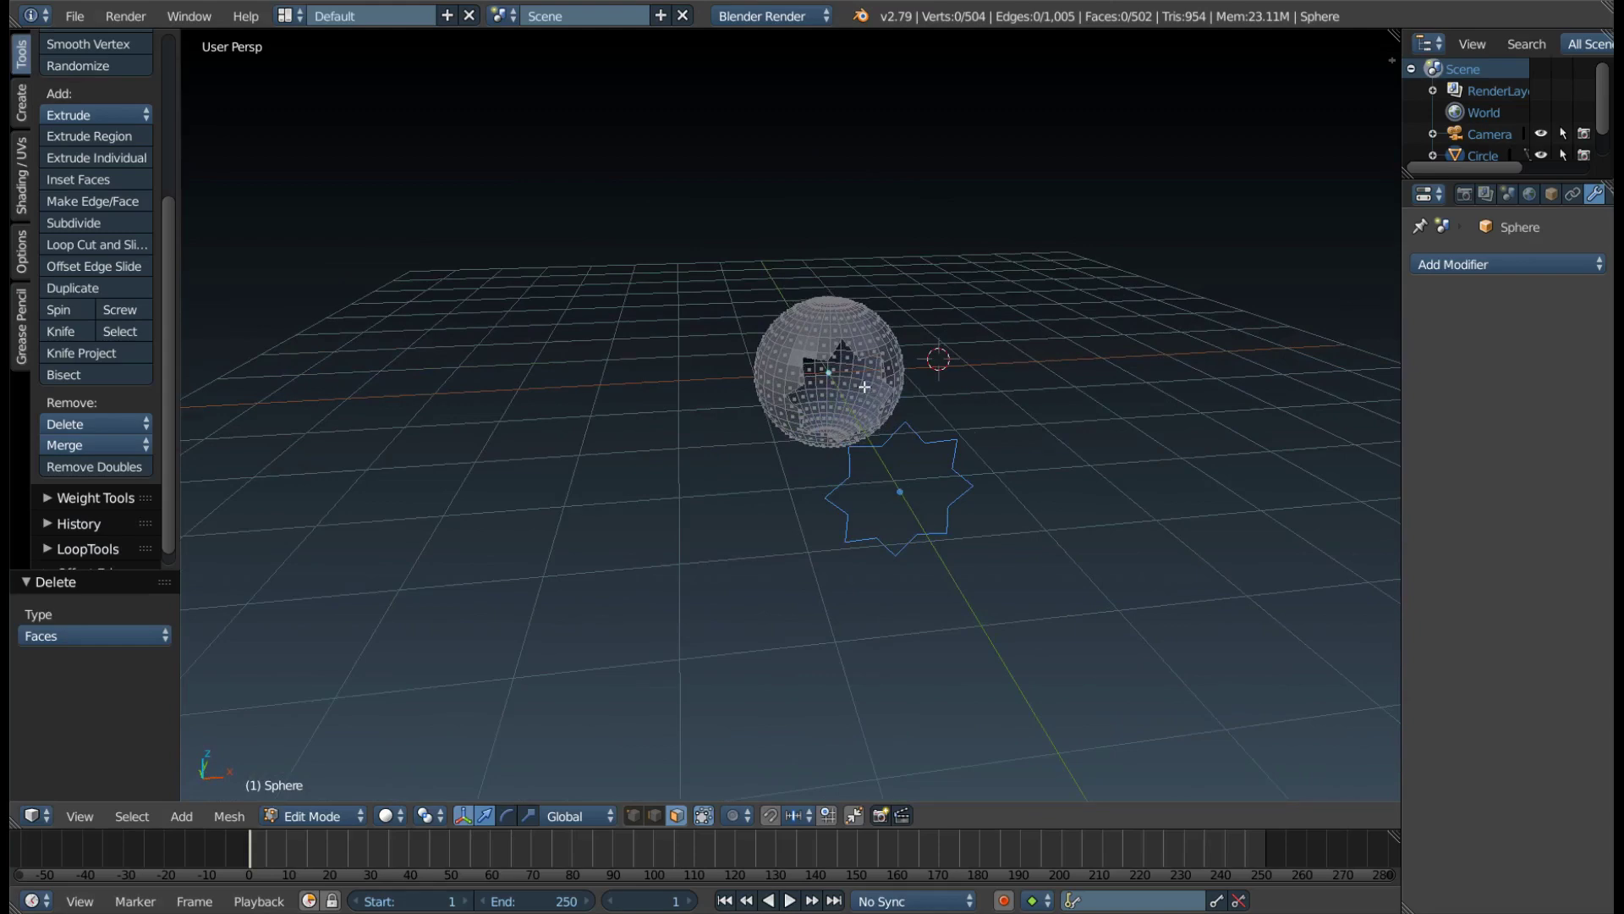
mouse_move(865, 386)
middle_mouse_down()
mouse_move(888, 391)
mouse_move(779, 414)
mouse_move(635, 388)
mouse_move(795, 359)
mouse_move(770, 333)
mouse_move(781, 392)
mouse_move(810, 386)
middle_mouse_up()
key("Tab")
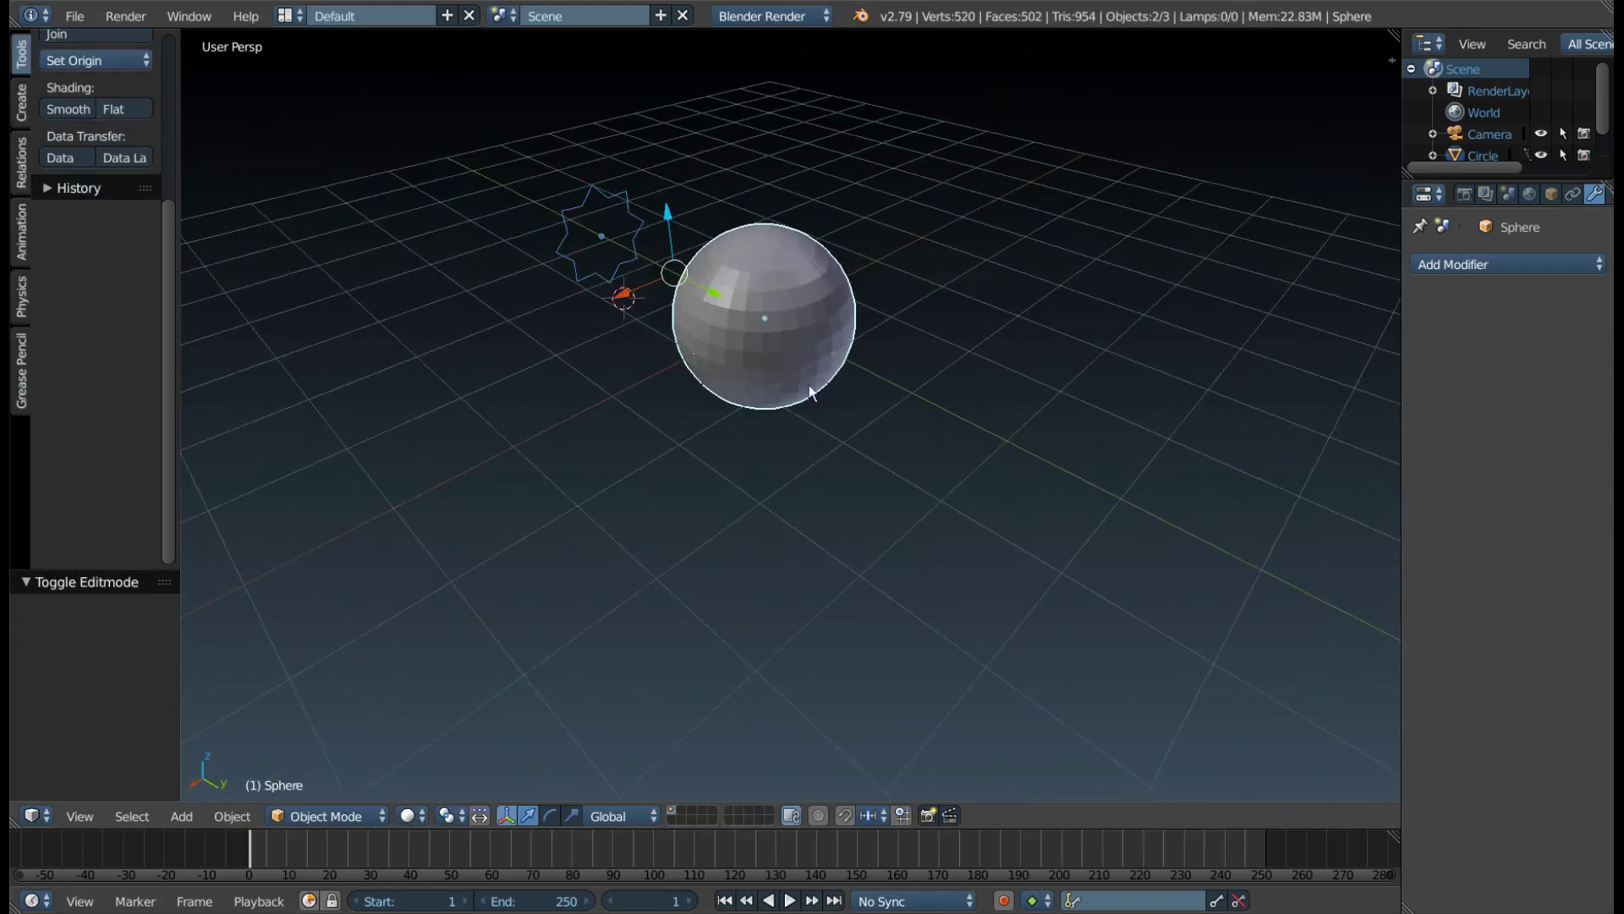
Move the star outline along Y to 5.19, behind the sphere
middle_click_drag(697, 308, 709, 320)
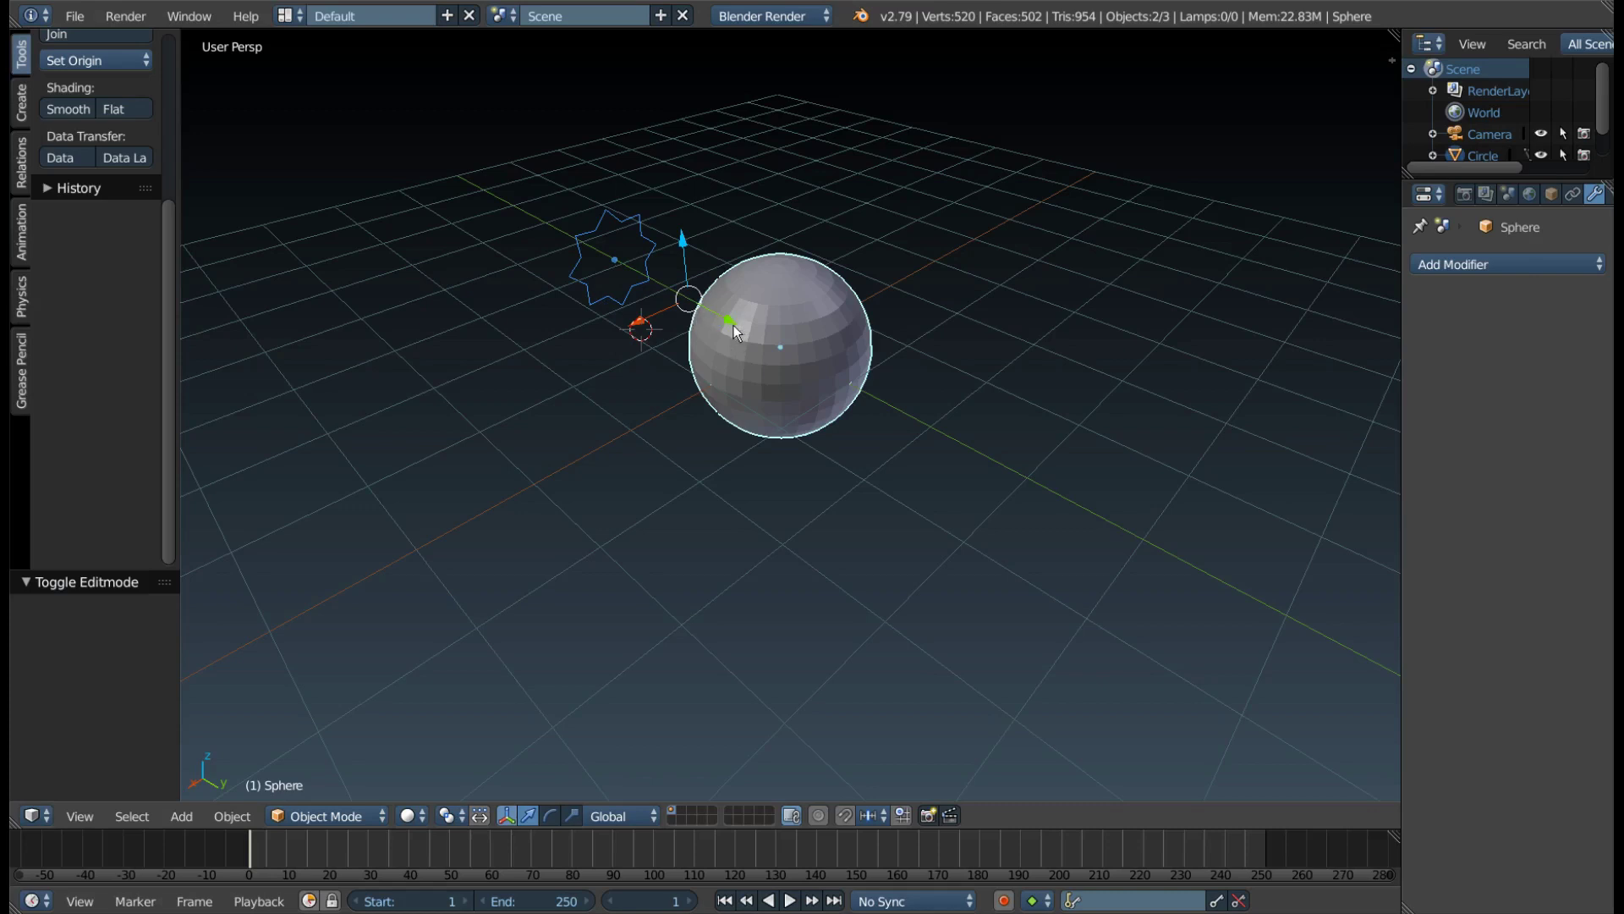
left_click_drag(734, 324, 767, 361)
left_click(622, 254)
left_click_drag(678, 296, 1017, 496)
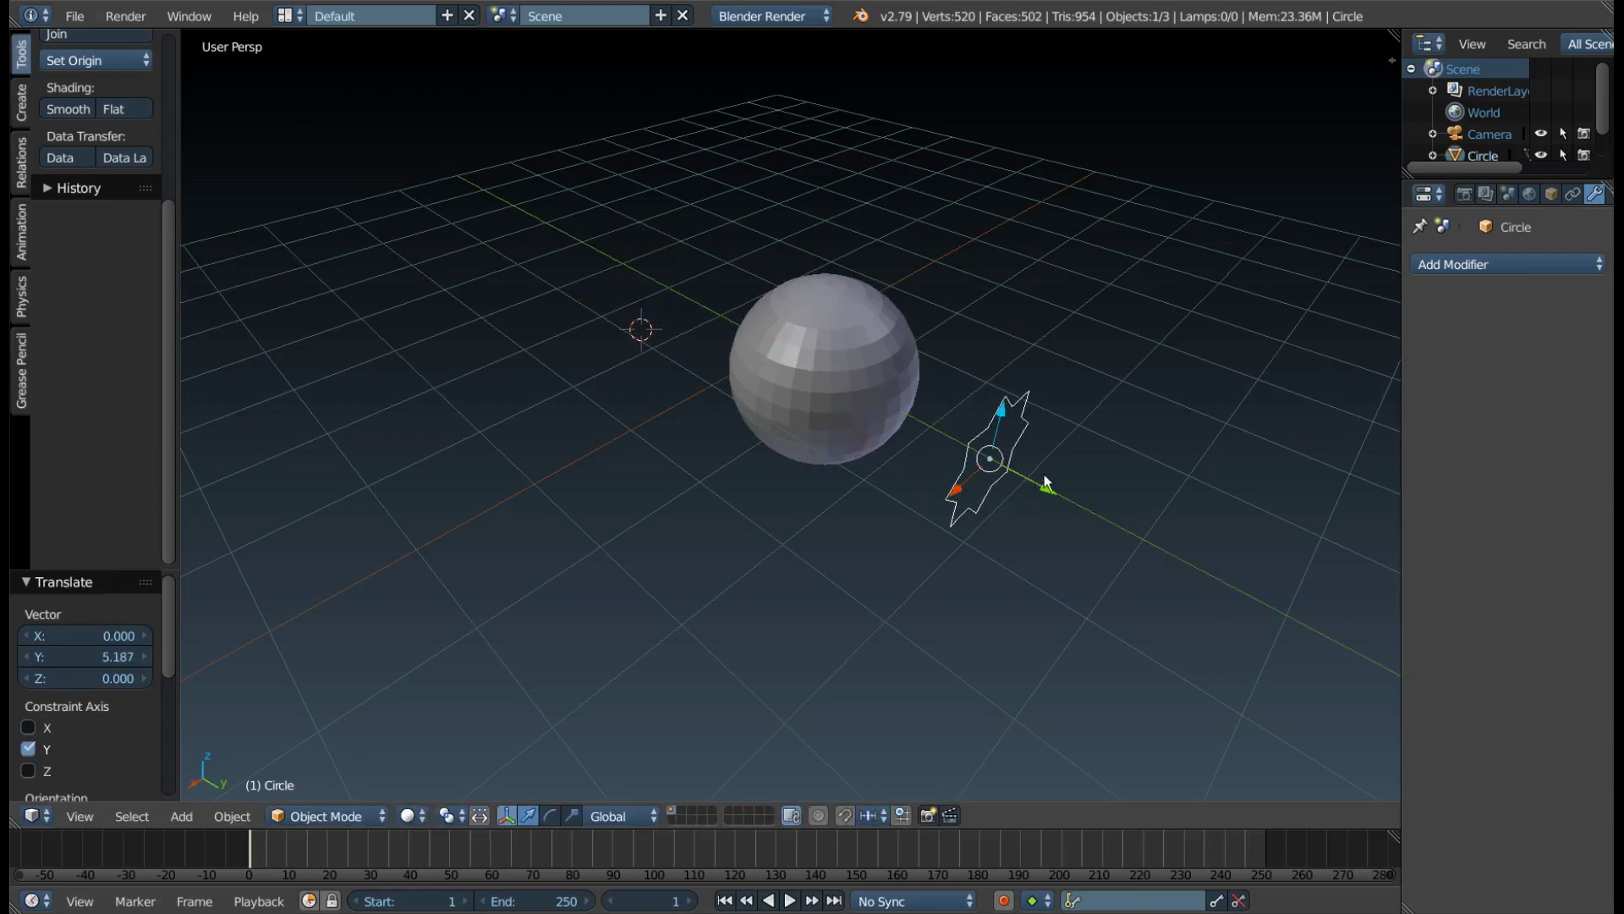
From the back view, add the sphere to the selection and enter its Edit Mode
key("ctrl+KP_1")
scroll(951, 389, "up", 2)
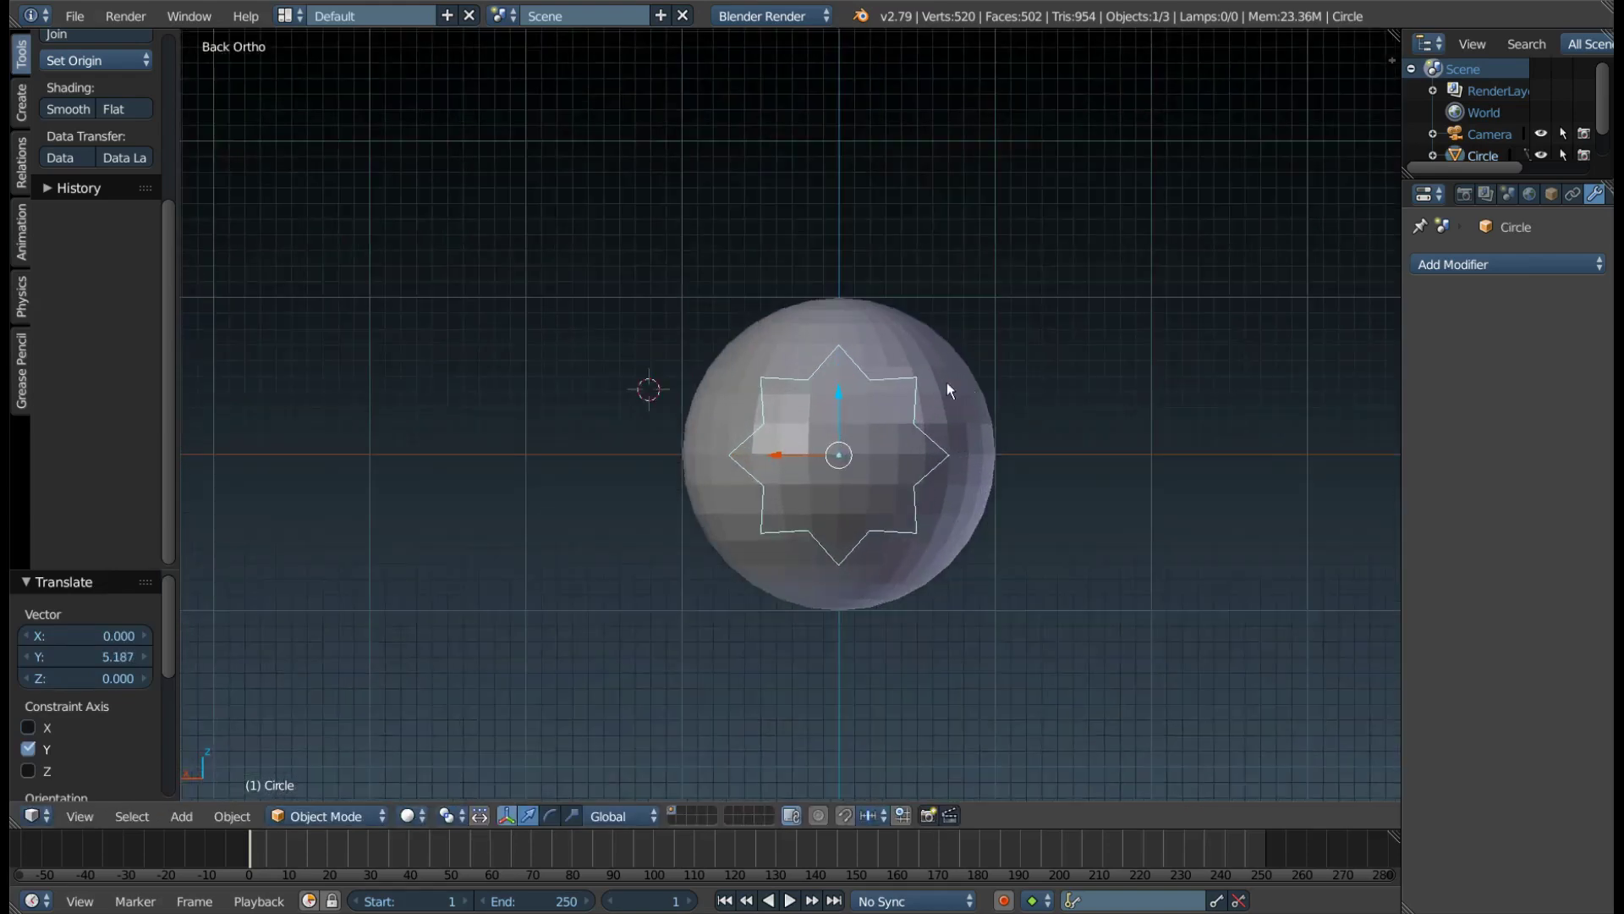
right_click(903, 338, "shift")
key("Tab")
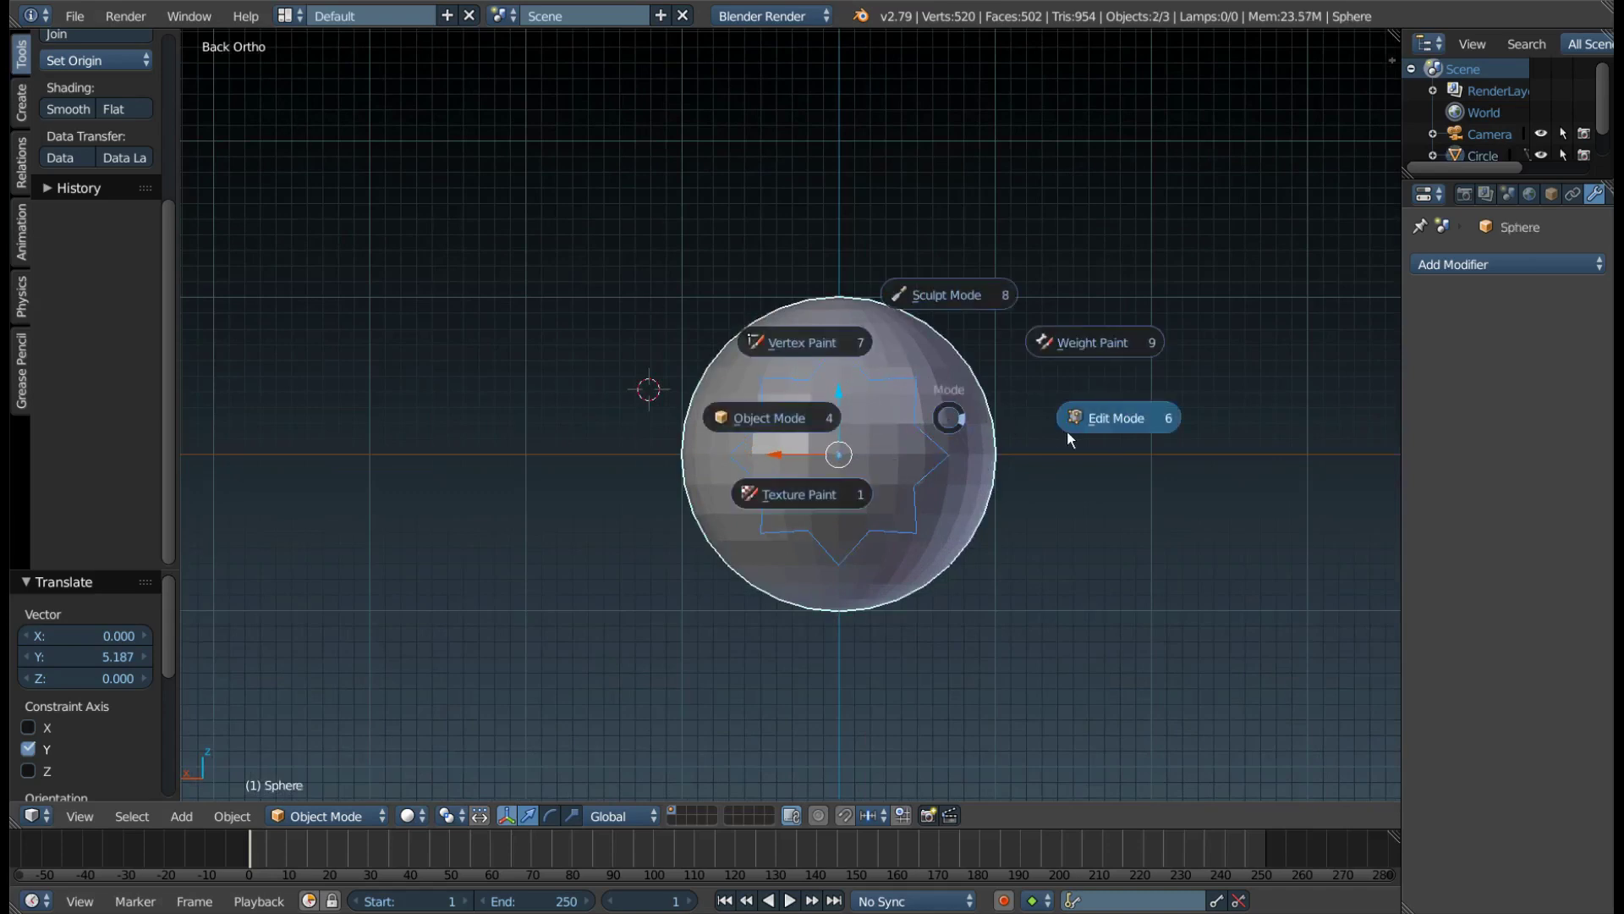
left_click(1073, 430)
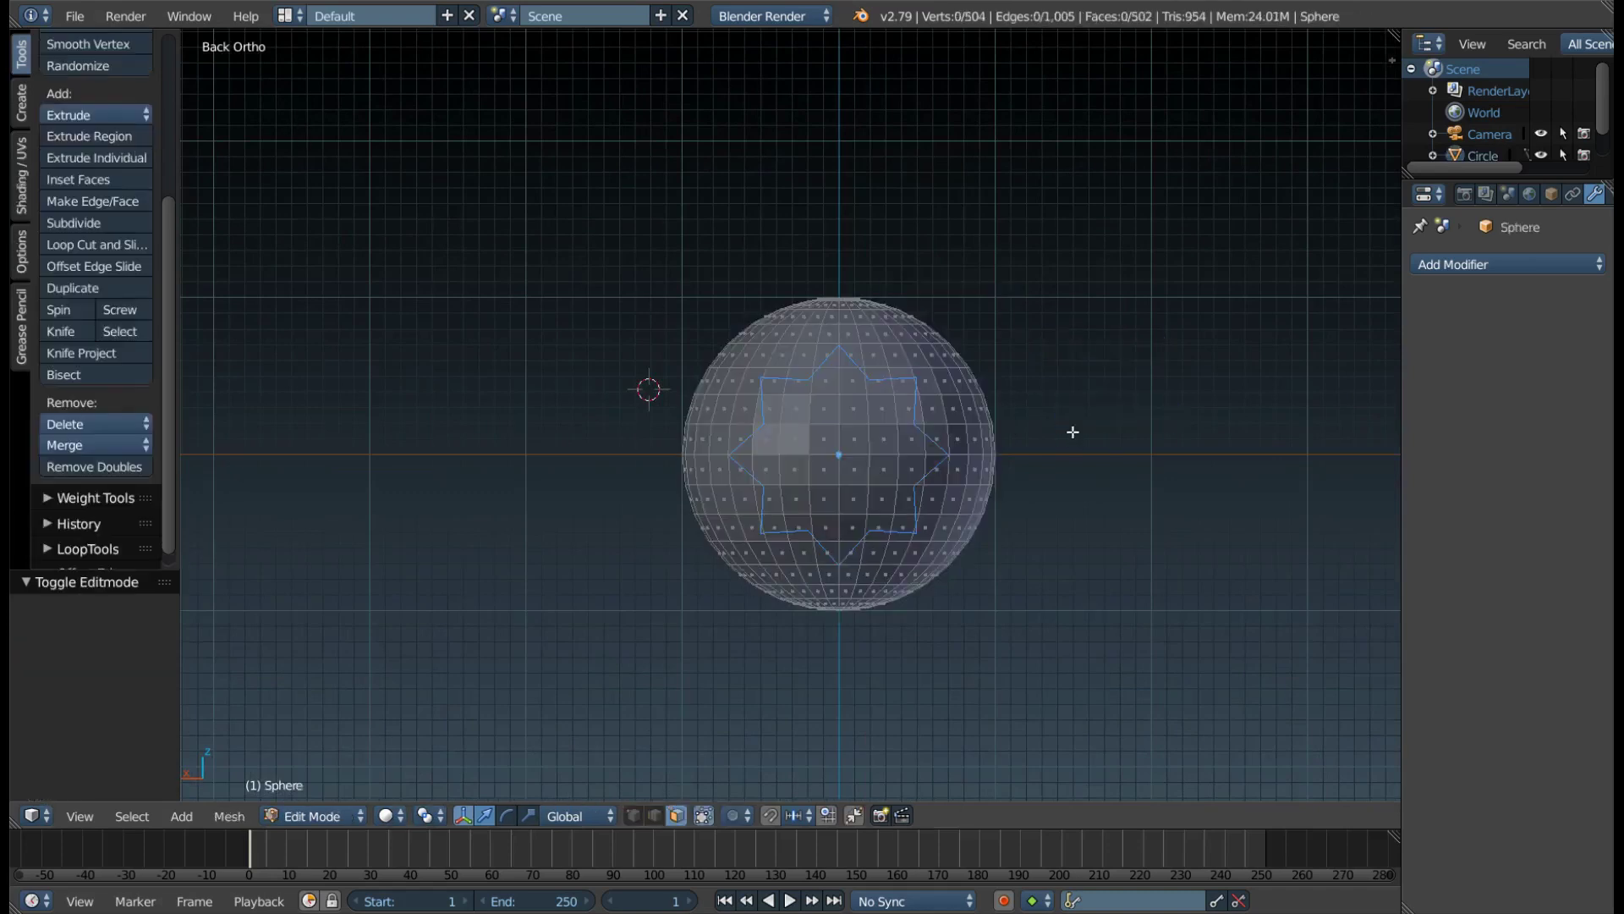
Knife Project the star into the sphere's back and delete the cut faces
left_click(127, 352)
middle_click_drag(761, 397, 854, 421)
scroll(855, 421, "up", 2)
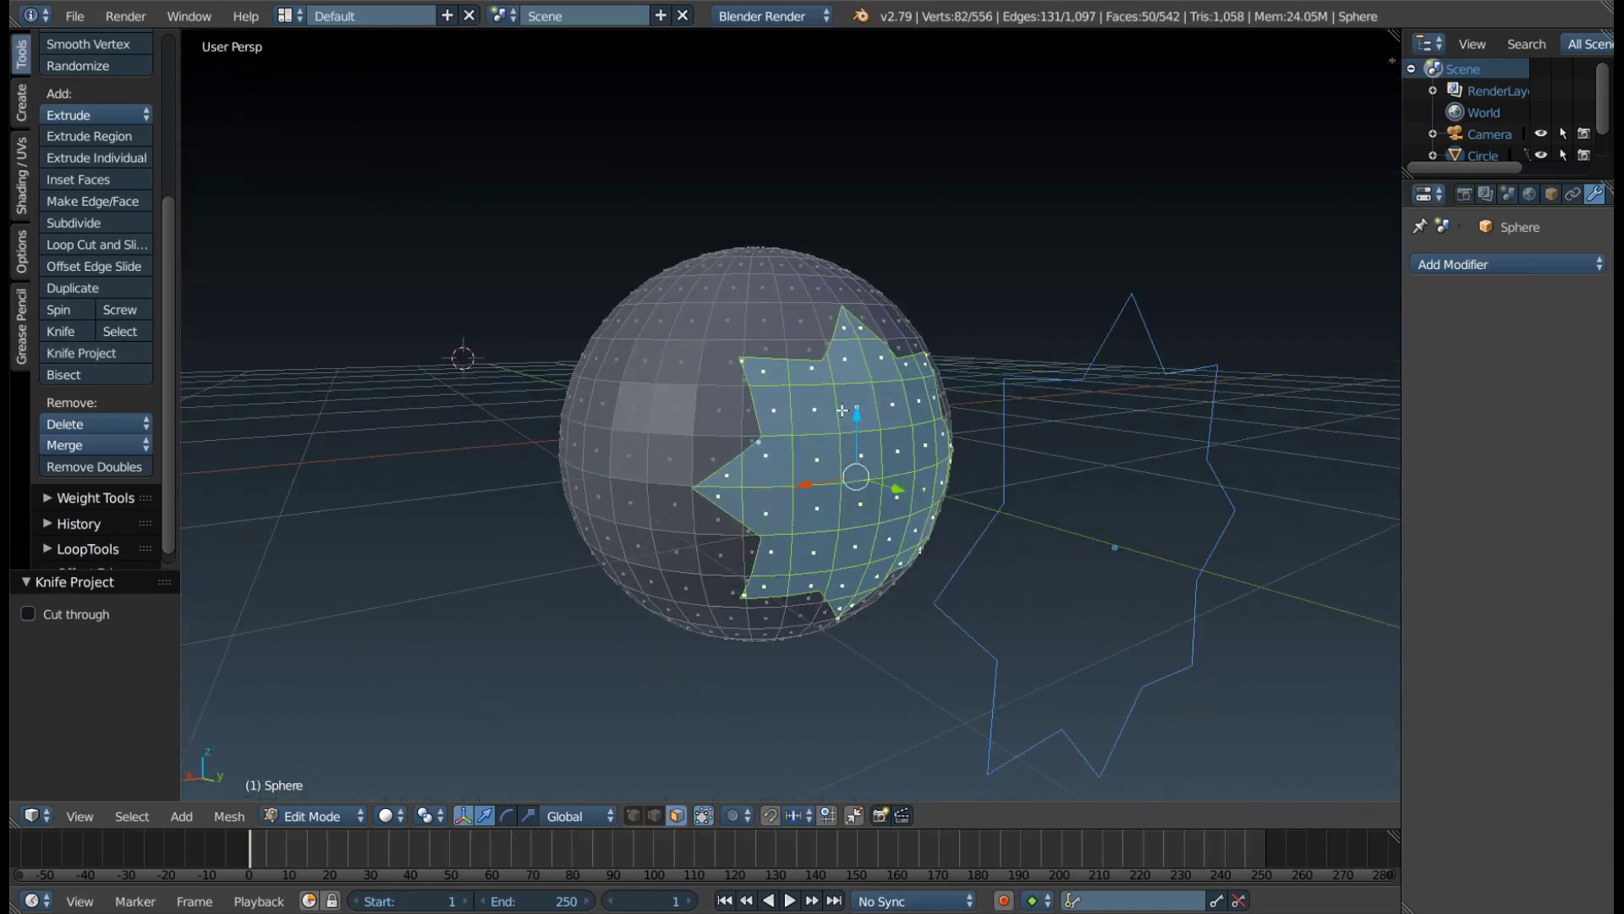
key("x")
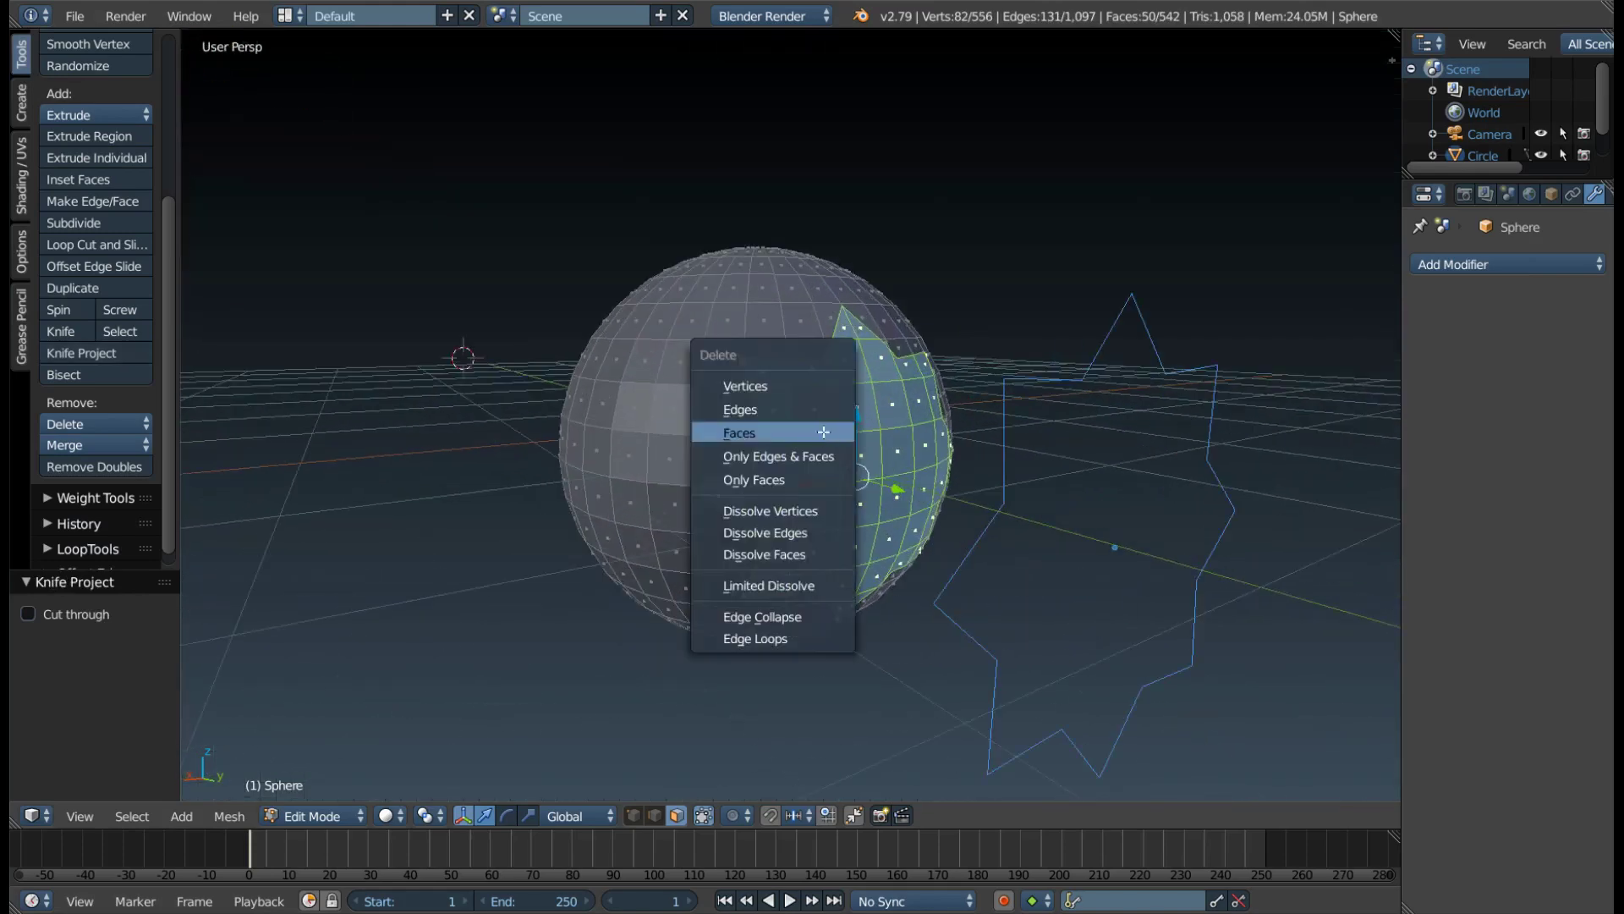
left_click(824, 433)
middle_click_drag(824, 433, 772, 413)
Switch to edge select mode and orbit around to check both star holes
key("ctrl+Tab")
left_click(745, 386)
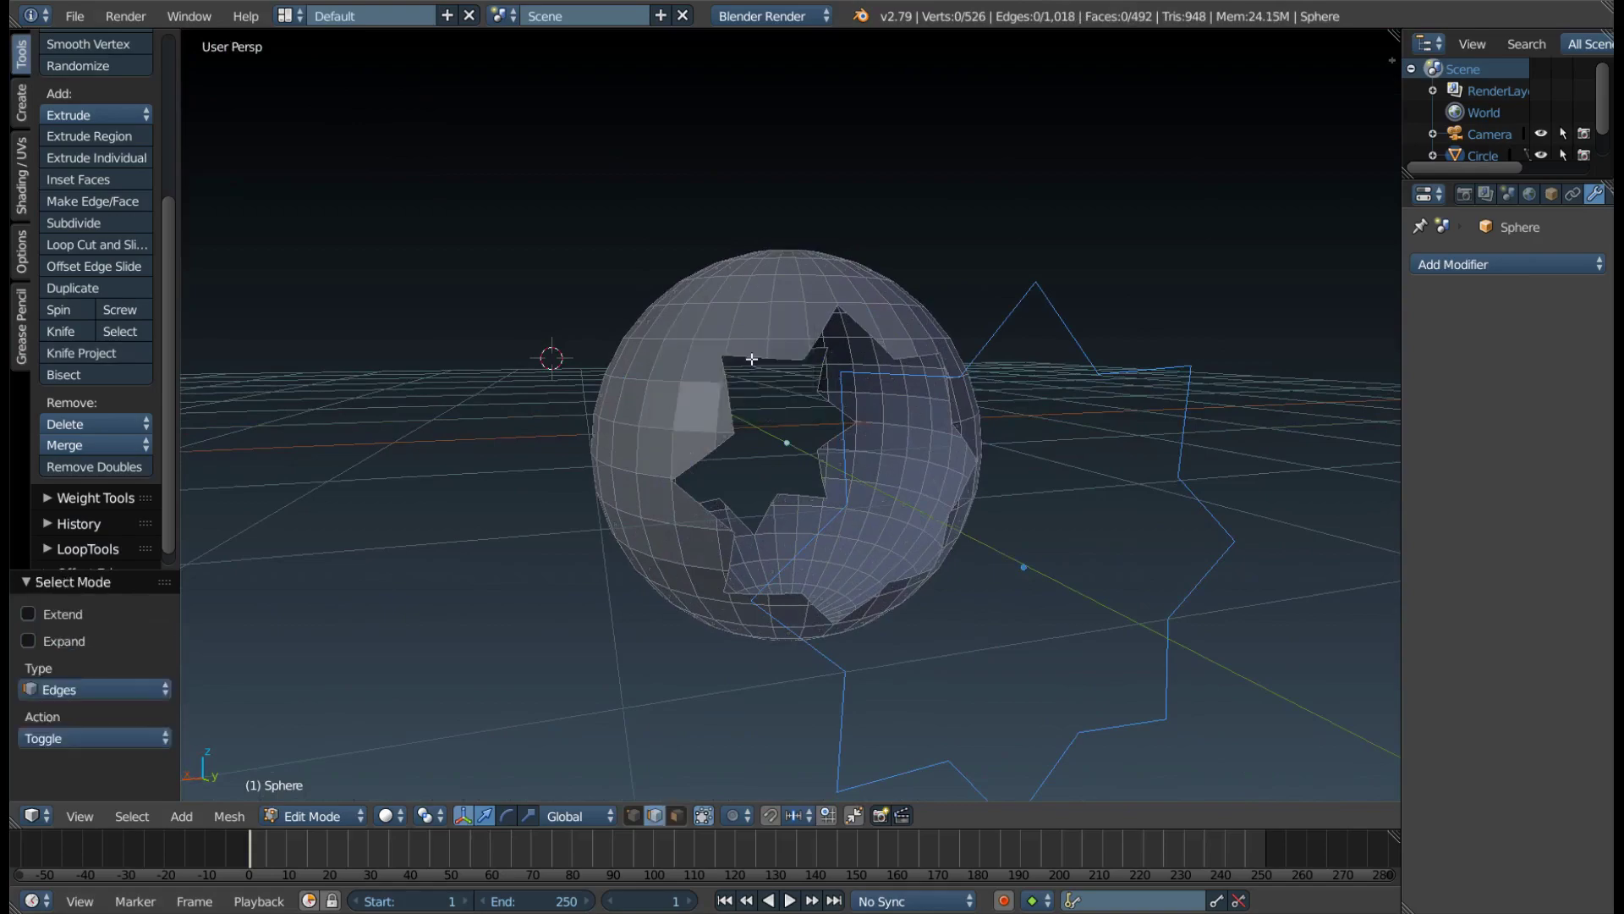
right_click(749, 357)
mouse_move(749, 357)
middle_mouse_down()
mouse_move(661, 390)
mouse_move(794, 421)
mouse_move(633, 442)
mouse_move(707, 499)
mouse_move(467, 381)
mouse_move(843, 389)
middle_mouse_up()
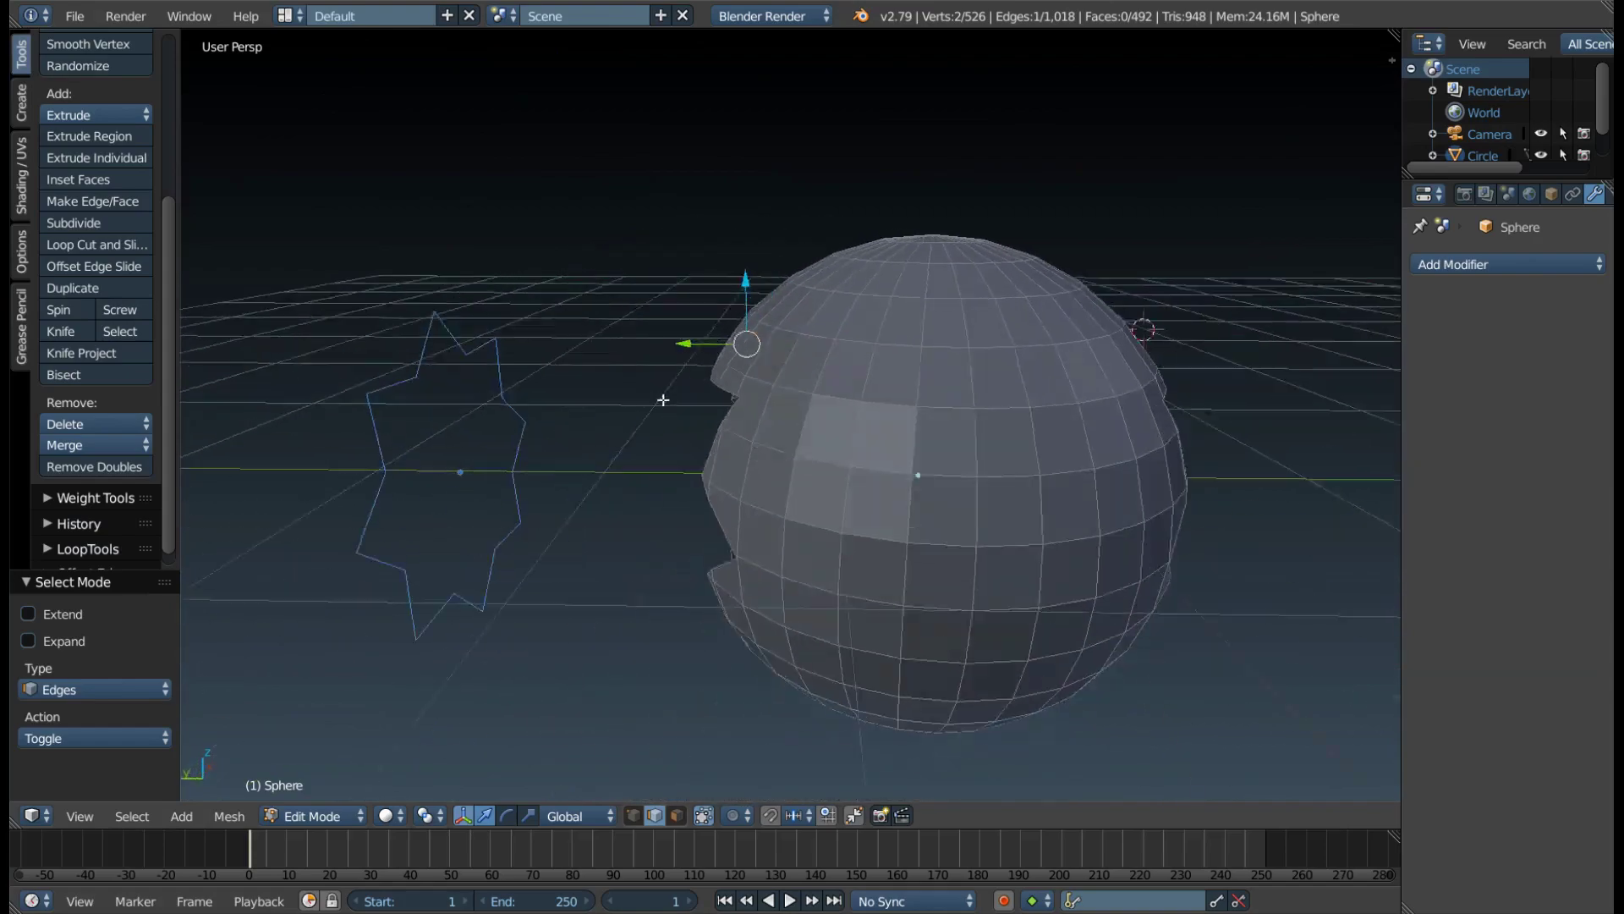
middle_click_drag(861, 362, 870, 405)
middle_click_drag(1024, 570, 901, 282)
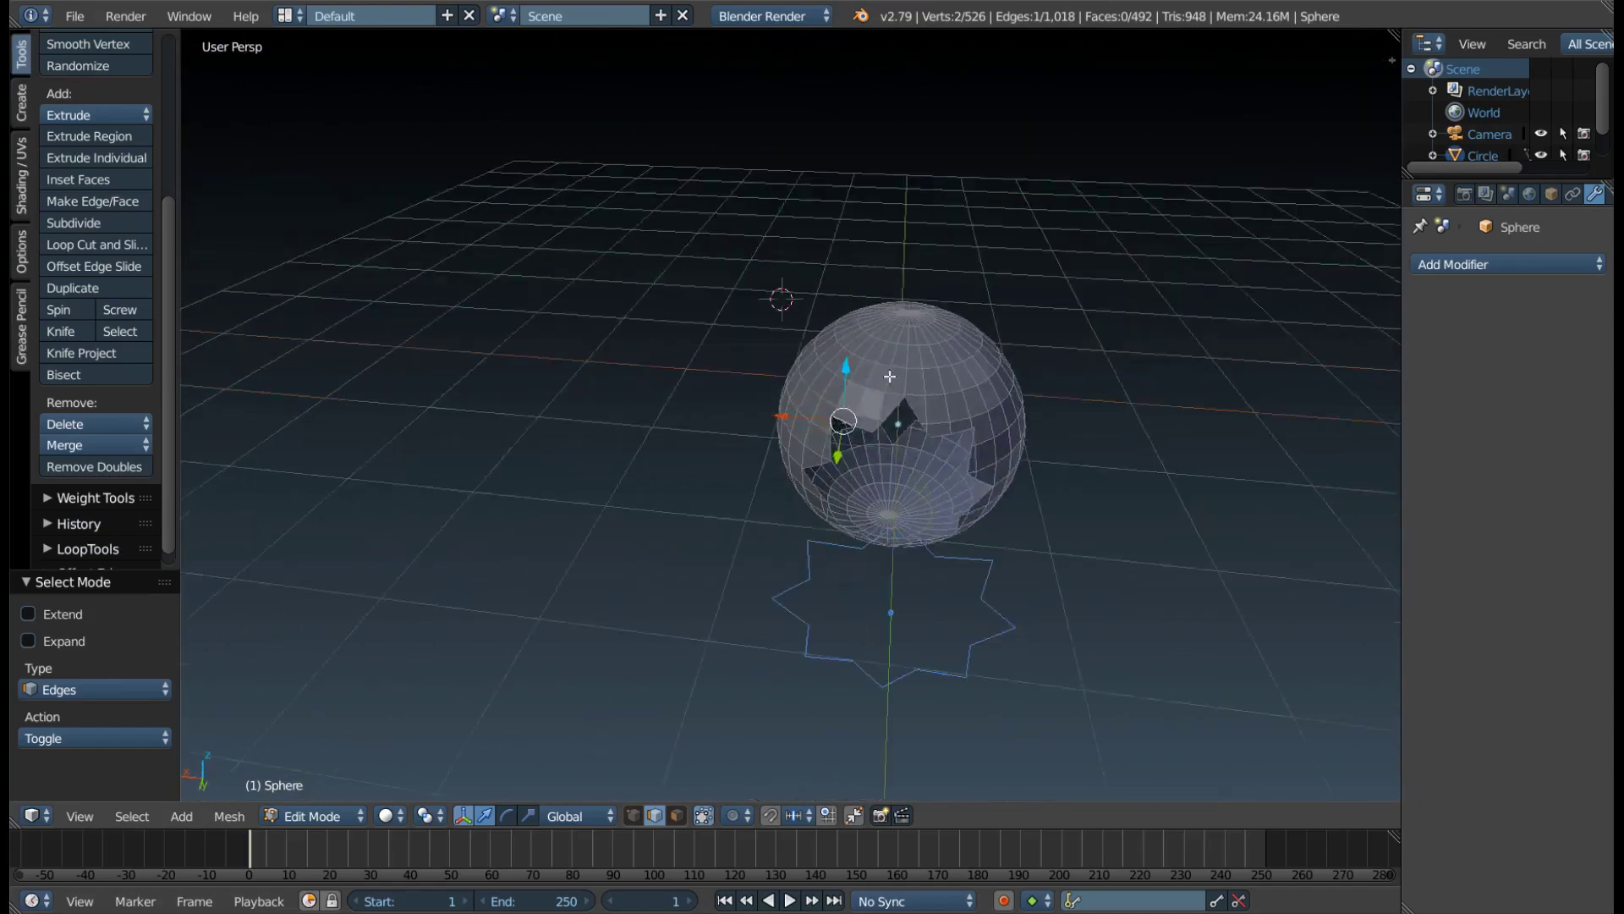